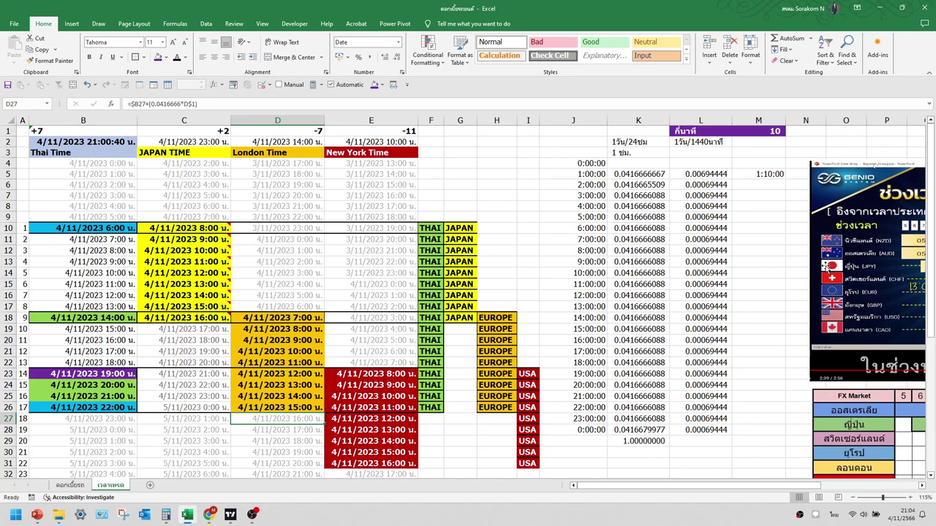
# Place the Forex market hours picture and the FX Market chart together over the time table, one above the other.
pyautogui.moveTo(837, 266); pyautogui.dragTo(198, 257)
pyautogui.moveTo(845, 428); pyautogui.dragTo(219, 419)
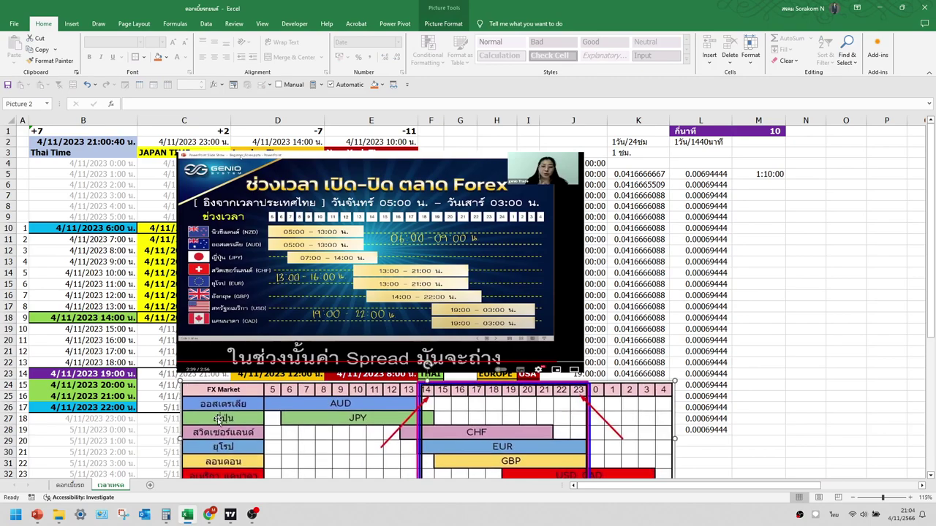
pyautogui.moveTo(276, 338); pyautogui.dragTo(270, 321)
pyautogui.moveTo(300, 403); pyautogui.dragTo(282, 378)
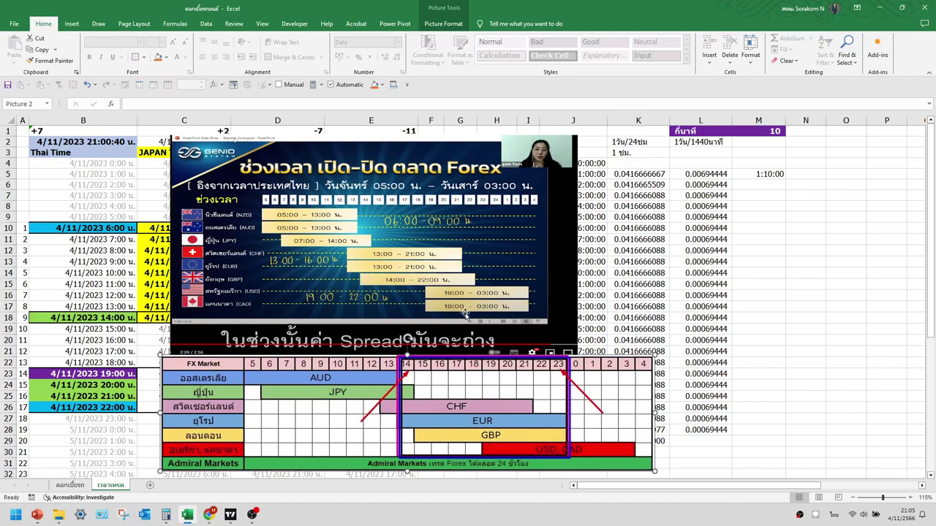
pyautogui.moveTo(271, 247); pyautogui.dragTo(349, 252)
pyautogui.moveTo(328, 398); pyautogui.dragTo(414, 408)
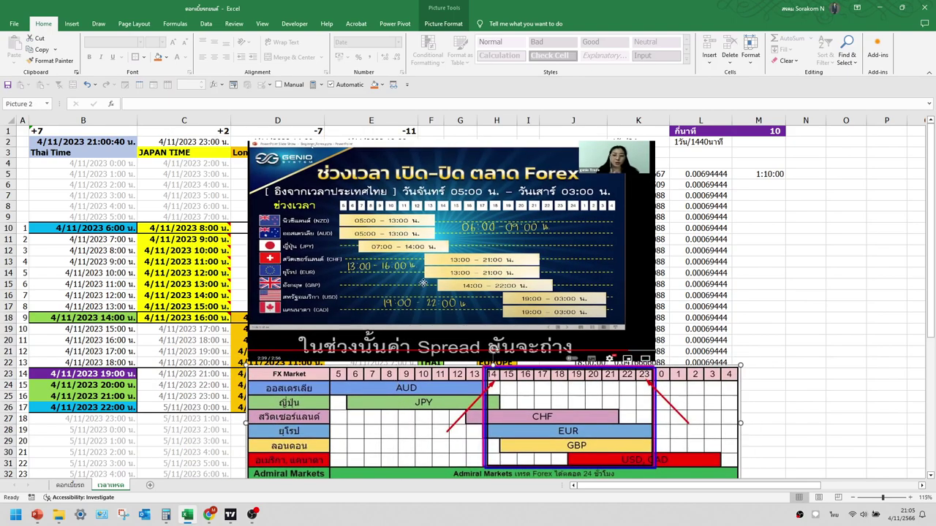
pyautogui.click(443, 296)
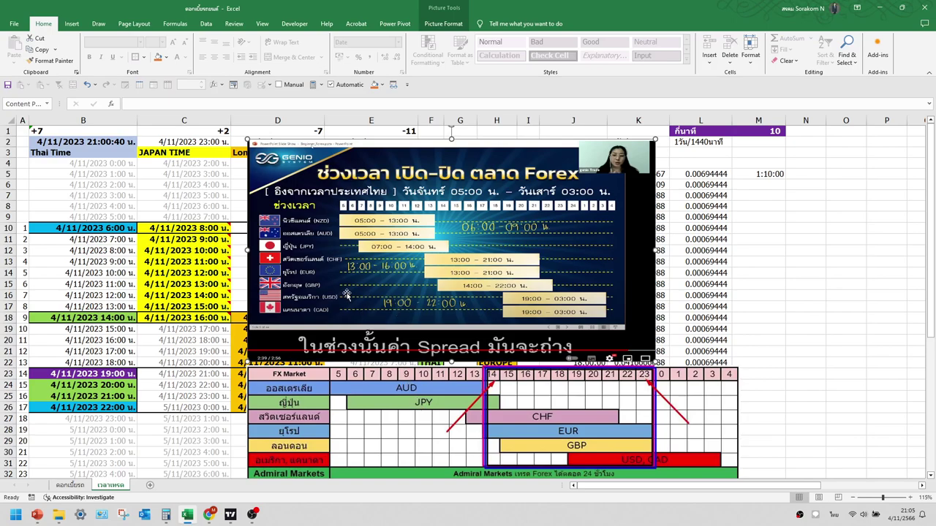
# Move both Forex pictures off the time table, to the area beside the minutes columns L and M.
pyautogui.moveTo(346, 295); pyautogui.dragTo(650, 302)
pyautogui.moveTo(540, 263); pyautogui.dragTo(741, 254)
pyautogui.moveTo(676, 272); pyautogui.dragTo(897, 263)
pyautogui.moveTo(545, 402); pyautogui.dragTo(916, 398)
pyautogui.moveTo(589, 405); pyautogui.dragTo(744, 413)
pyautogui.click(278, 351)
pyautogui.click(45, 261)
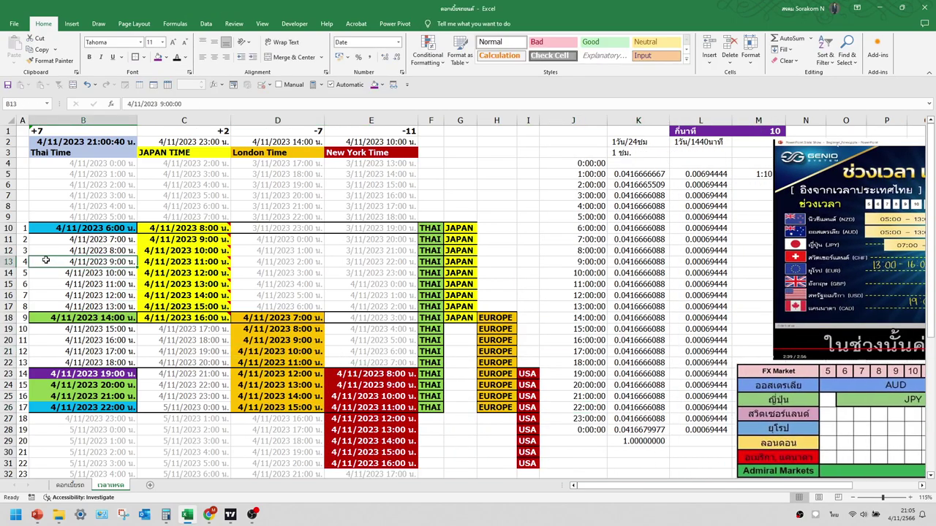
# Clear the +7 offset in cell B1 above the Thai Time column.
pyautogui.click(76, 132)
pyautogui.press('Delete')
pyautogui.click(87, 187)
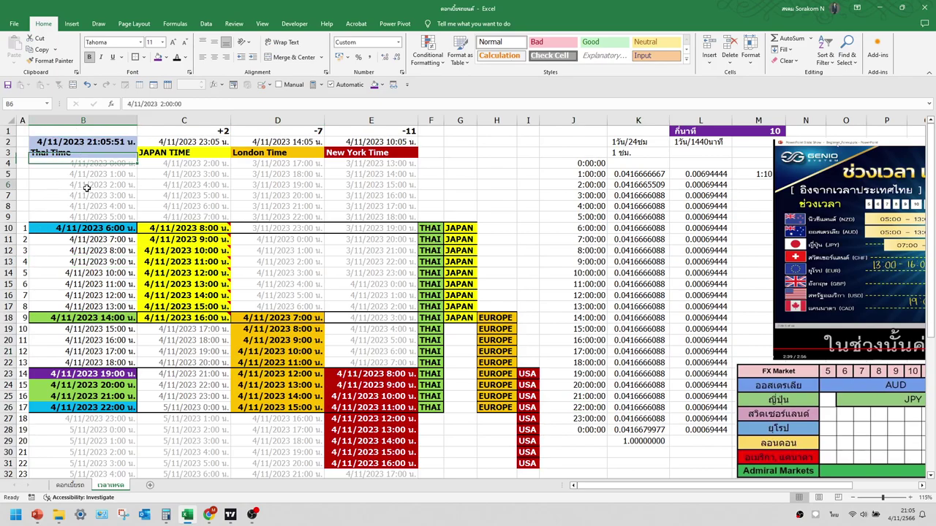
# Review the hourly Thai Time column from 0:00 on 4/11/2023 through 0:00 on the following day.
pyautogui.click(861, 497)
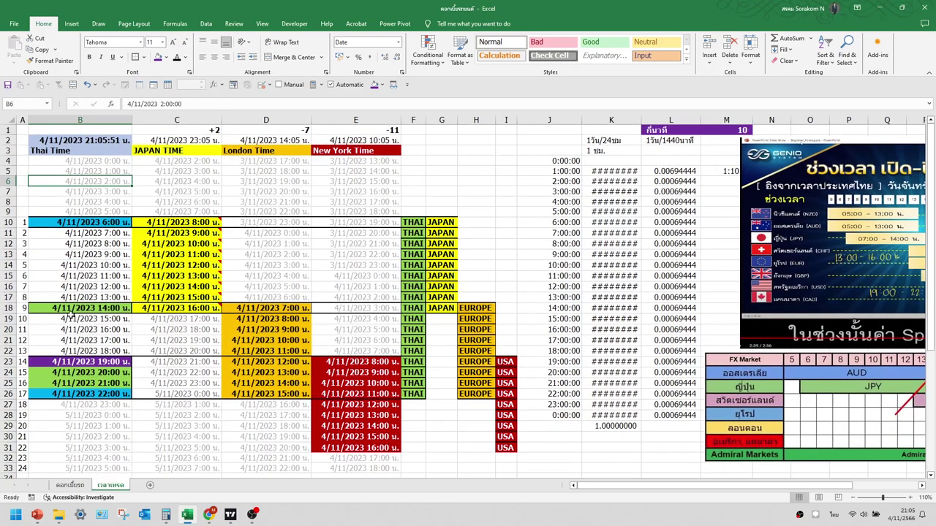
pyautogui.press('Up')
pyautogui.press('Up')
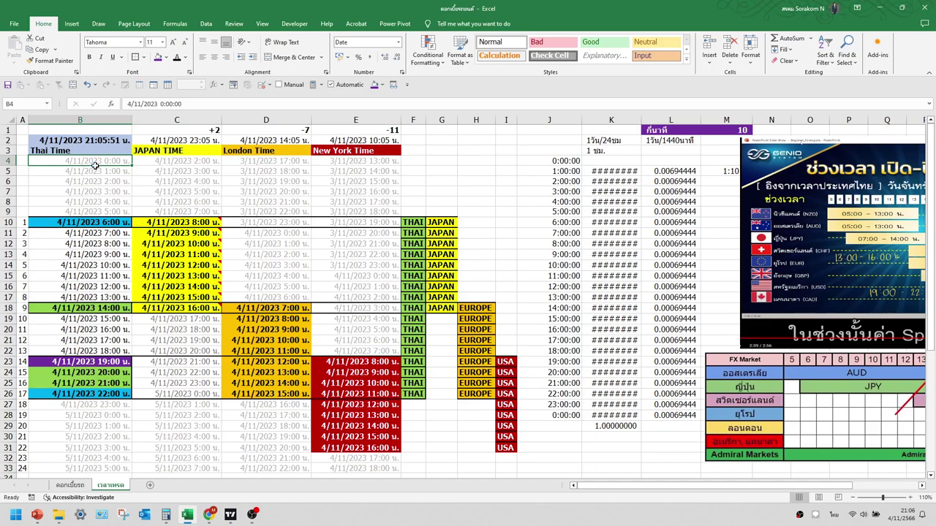
pyautogui.scroll(1, 113, 171)
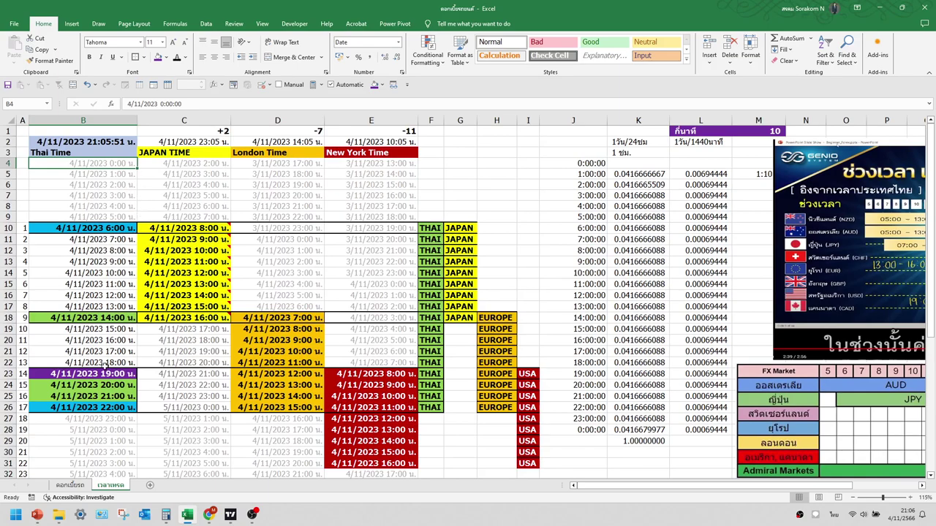
pyautogui.click(110, 407)
pyautogui.click(114, 418)
pyautogui.click(120, 428)
pyautogui.scroll(-1, 117, 425)
pyautogui.scroll(1, 117, 426)
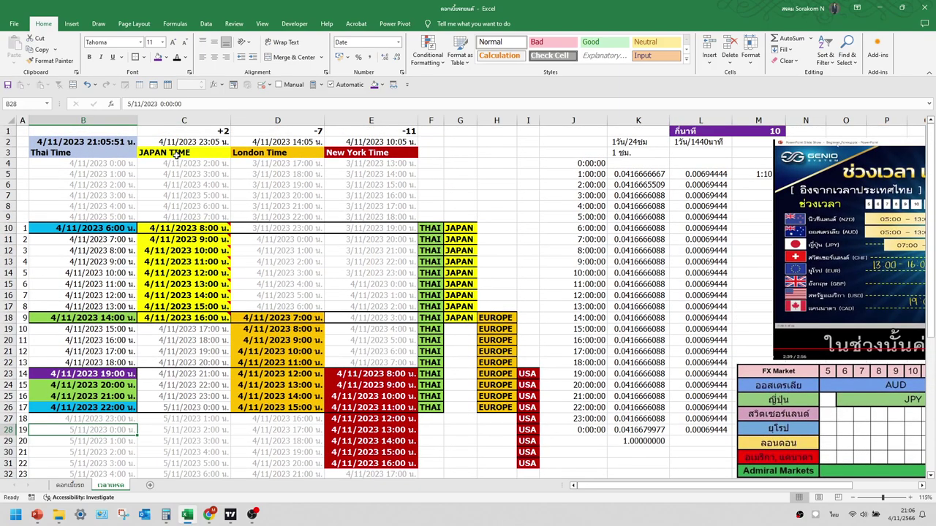
# Fill the +2 offset cell C1 above JAPAN TIME with yellow.
pyautogui.click(209, 132)
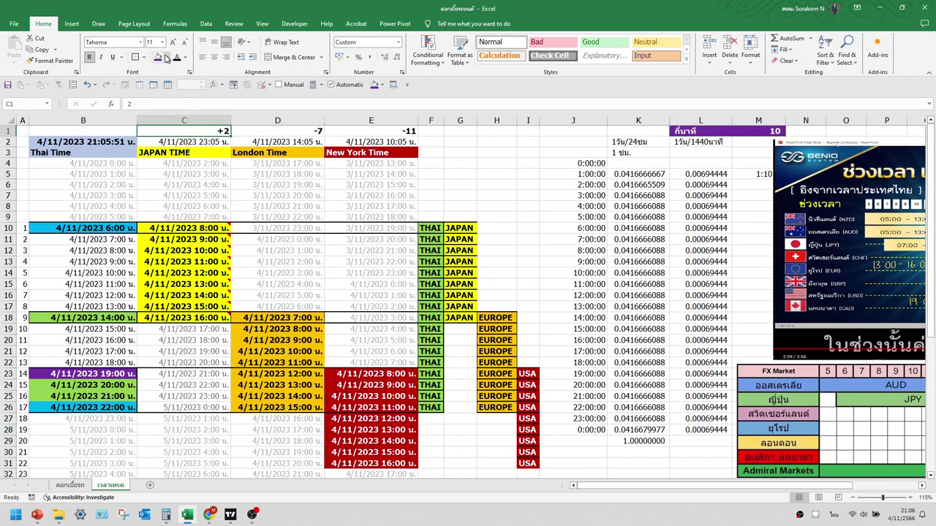
pyautogui.click(166, 57)
pyautogui.click(182, 134)
pyautogui.click(153, 153)
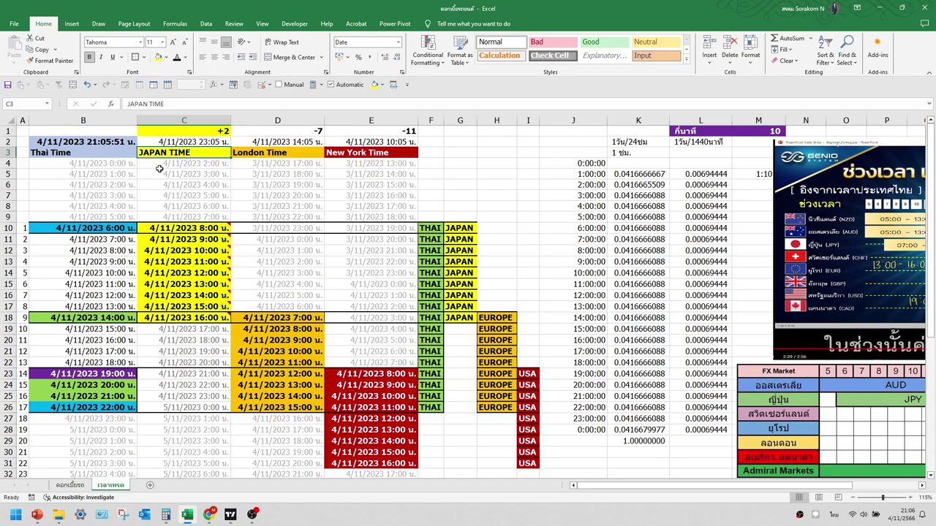
# Examine the Japan and London time columns, including the London conversion formulas in D2 and D4.
pyautogui.click(189, 174)
pyautogui.click(117, 227)
pyautogui.click(184, 239)
pyautogui.click(184, 261)
pyautogui.click(248, 184)
pyautogui.click(291, 141)
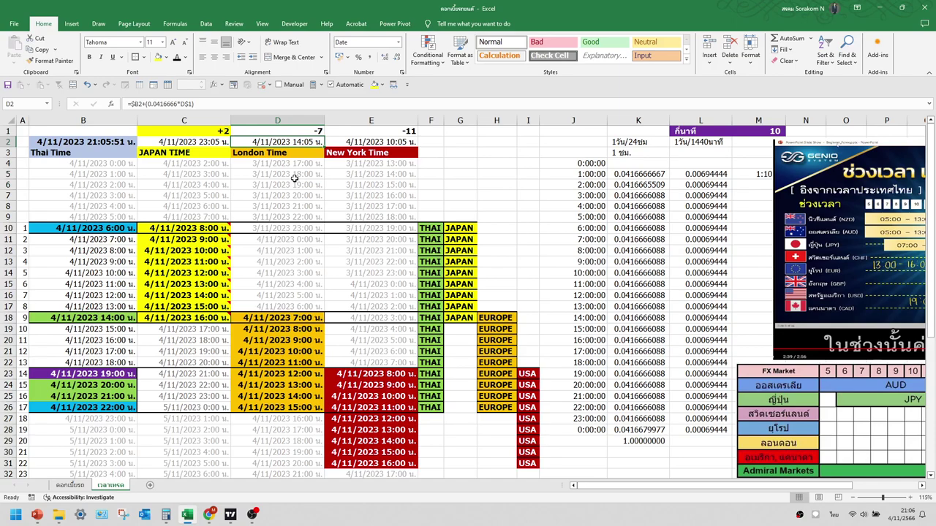
pyautogui.click(272, 175)
pyautogui.click(289, 164)
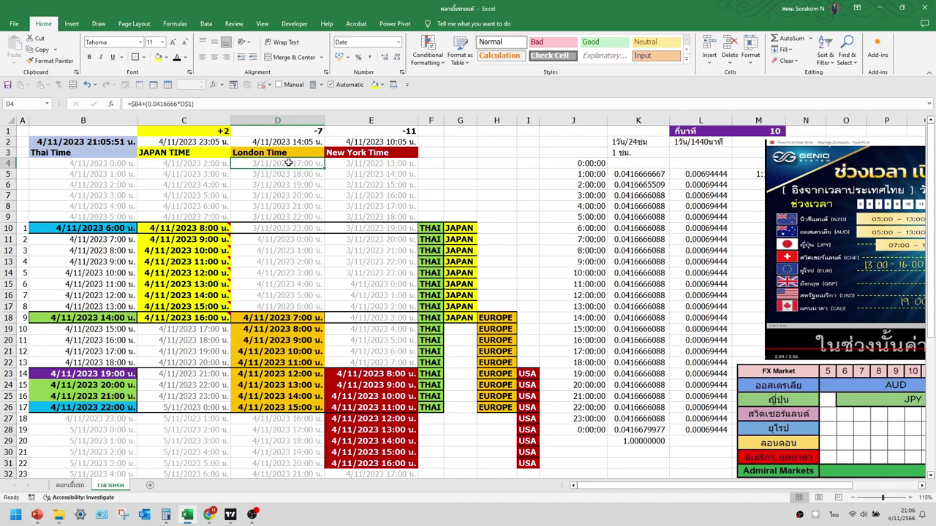
# Compare the Thai Time rows from 6:00 with the matching Japan, London and New York hours.
pyautogui.click(103, 167)
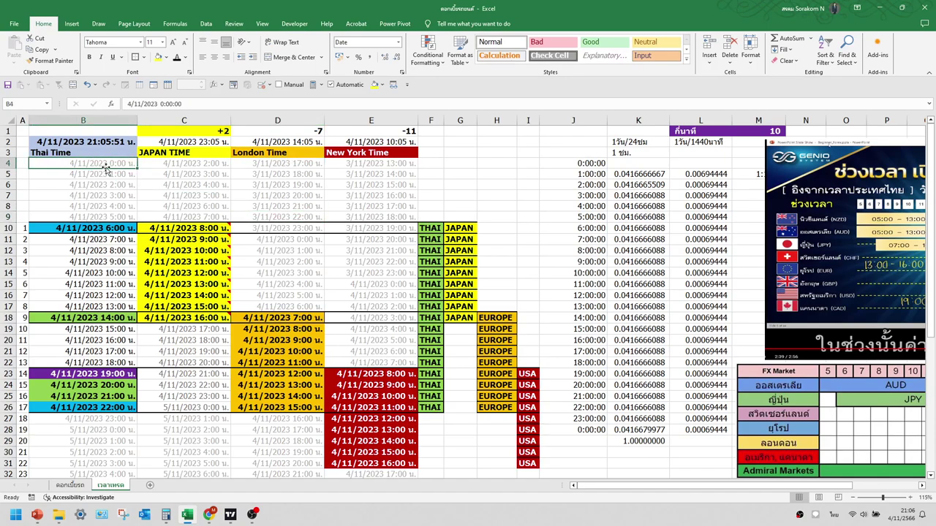
pyautogui.click(111, 231)
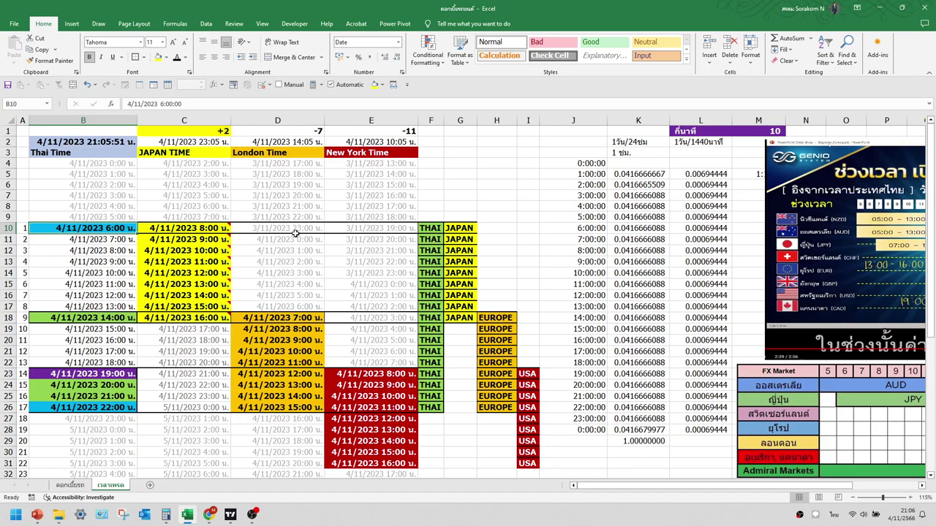
pyautogui.click(126, 250)
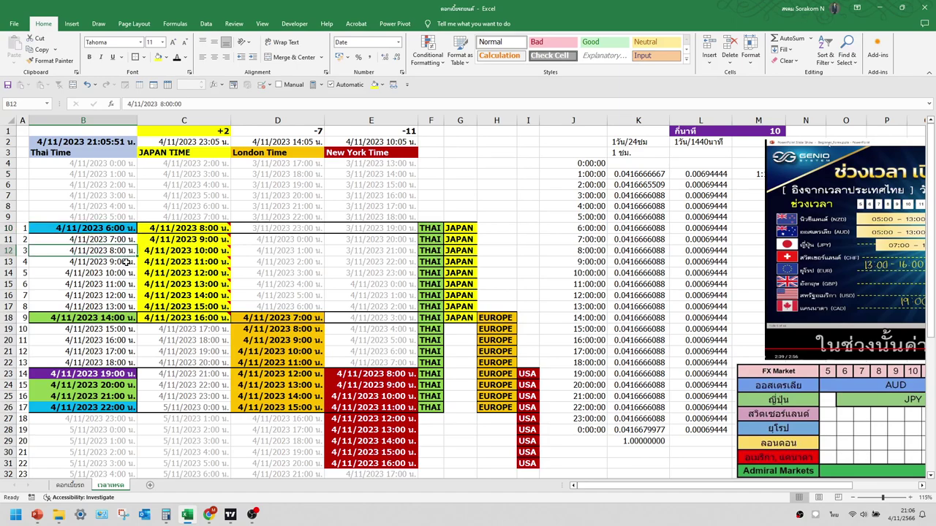
pyautogui.click(115, 227)
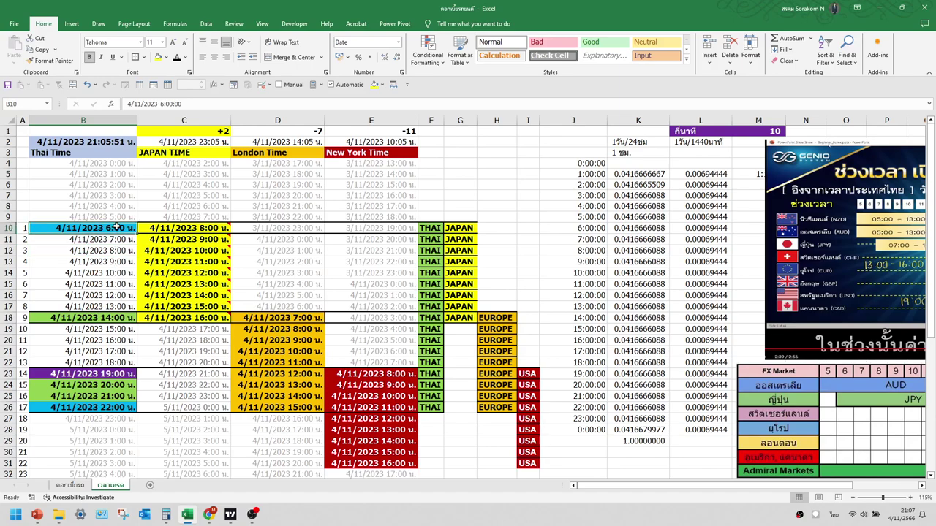
pyautogui.click(373, 229)
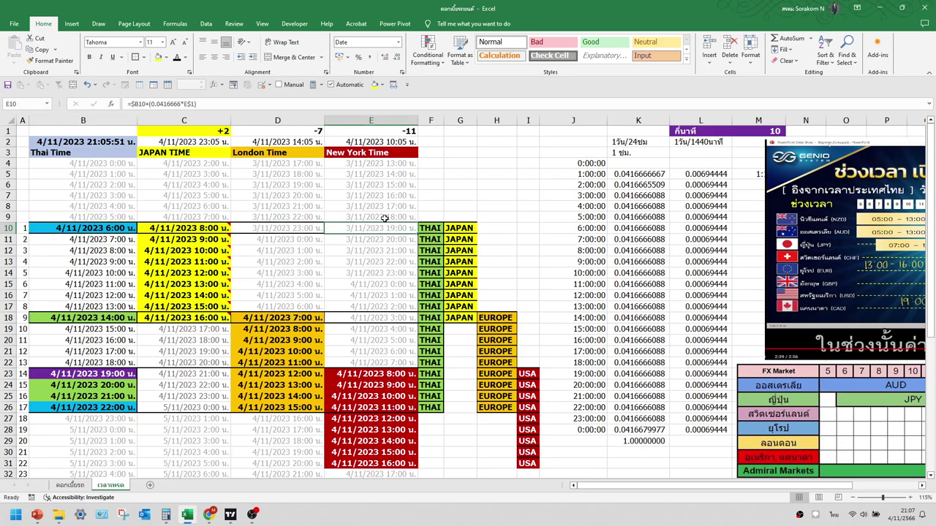
pyautogui.click(214, 250)
pyautogui.click(320, 351)
pyautogui.click(384, 297)
pyautogui.click(398, 329)
pyautogui.click(412, 305)
# Examine the THAI, JAPAN, EUROPE and USA session labels in columns F to I.
pyautogui.moveTo(431, 120); pyautogui.dragTo(520, 117)
pyautogui.doubleClick(518, 118)
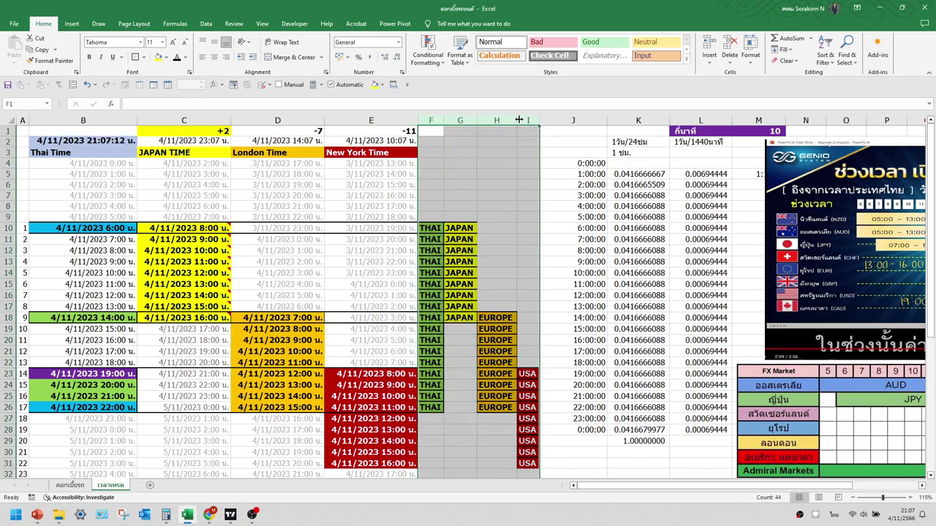
pyautogui.click(432, 185)
pyautogui.click(311, 226)
# Inspect the current-time formula in B2 and the Japan conversion formula in C2.
pyautogui.click(117, 150)
pyautogui.click(100, 195)
pyautogui.click(100, 152)
pyautogui.click(114, 141)
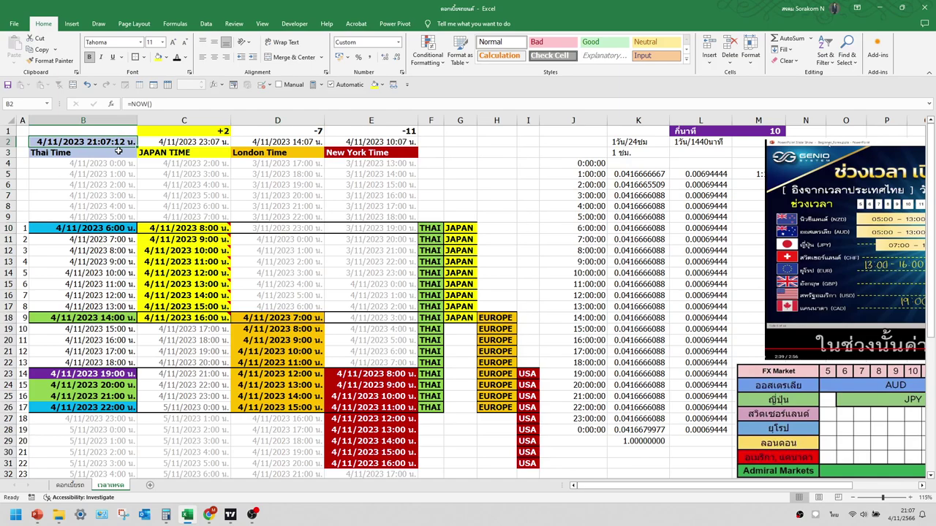
pyautogui.click(167, 103)
pyautogui.click(155, 172)
pyautogui.click(105, 143)
pyautogui.click(189, 142)
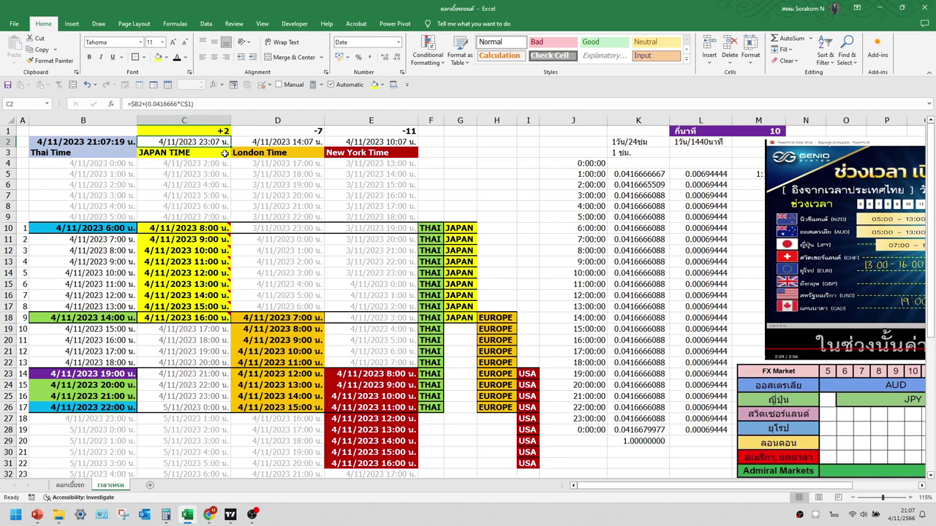
# Copy the formatting of B2 to C2:E2 and widen columns C, D and E to fit the times.
pyautogui.click(129, 142)
pyautogui.click(49, 60)
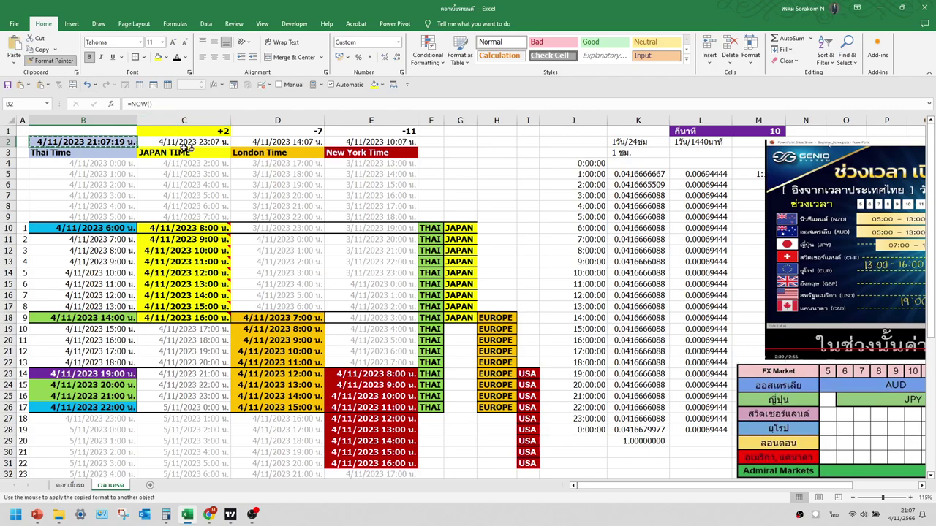
pyautogui.moveTo(189, 141); pyautogui.dragTo(369, 141)
pyautogui.click(282, 184)
pyautogui.moveTo(230, 118); pyautogui.dragTo(244, 118)
pyautogui.moveTo(339, 118); pyautogui.dragTo(354, 118)
pyautogui.moveTo(447, 118); pyautogui.dragTo(462, 118)
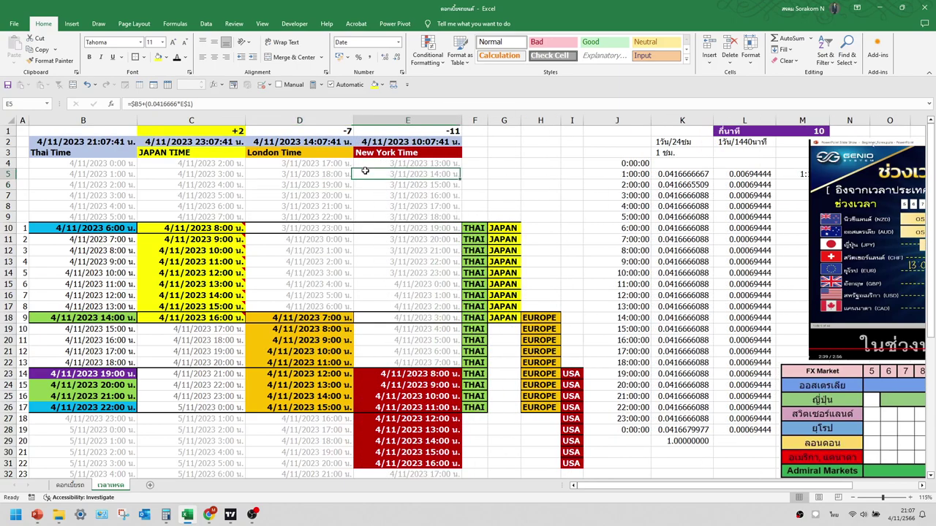
# Fill the Japan current-time cell C2 with yellow.
pyautogui.moveTo(194, 143); pyautogui.dragTo(219, 142)
pyautogui.click(157, 57)
pyautogui.click(276, 141)
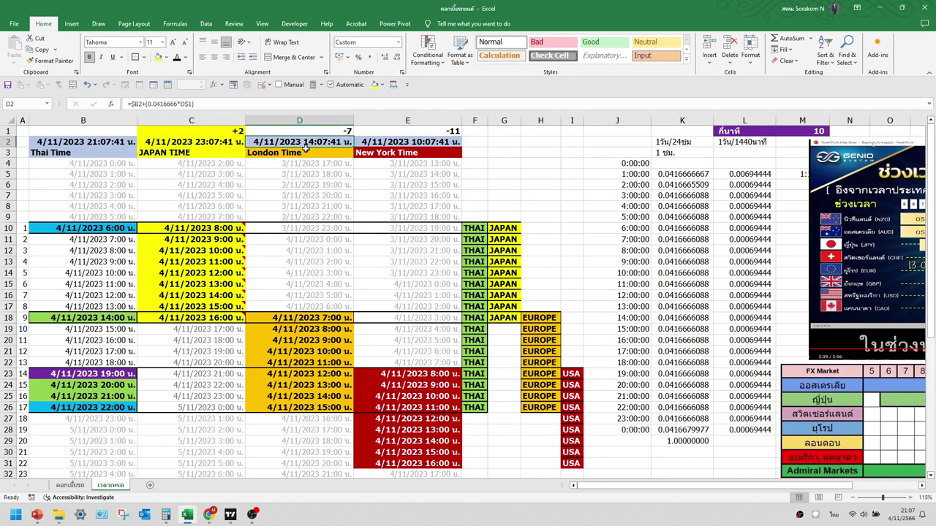
# Change the custom date format of B2:E2 to the abbreviated month, using d/mmm/yyyy h:mm:ss.
pyautogui.moveTo(70, 142); pyautogui.dragTo(411, 136)
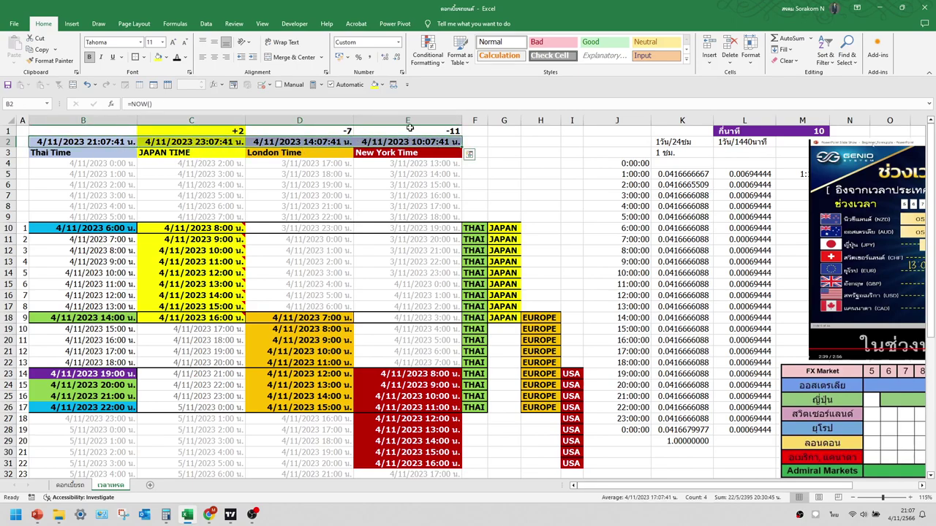
pyautogui.click(399, 42)
pyautogui.click(376, 290)
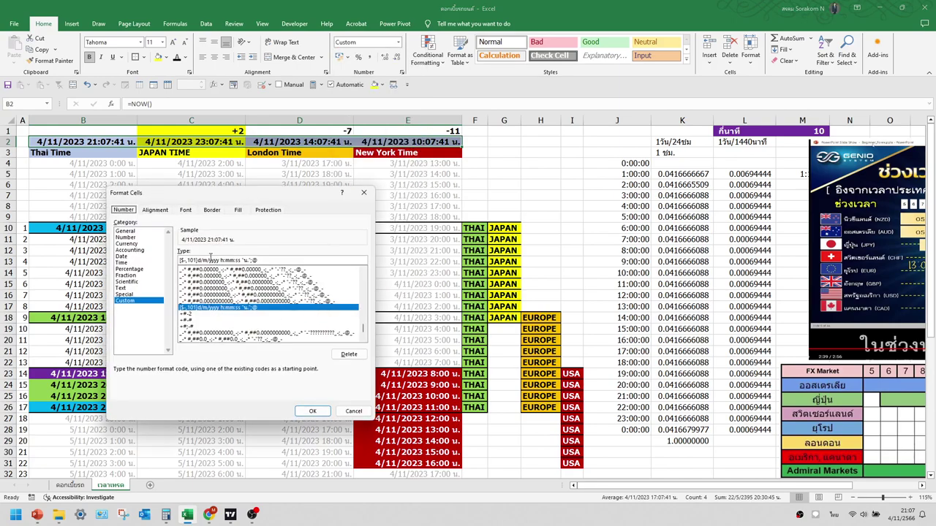
pyautogui.click(208, 259)
pyautogui.write('m')
pyautogui.press('BackSpace')
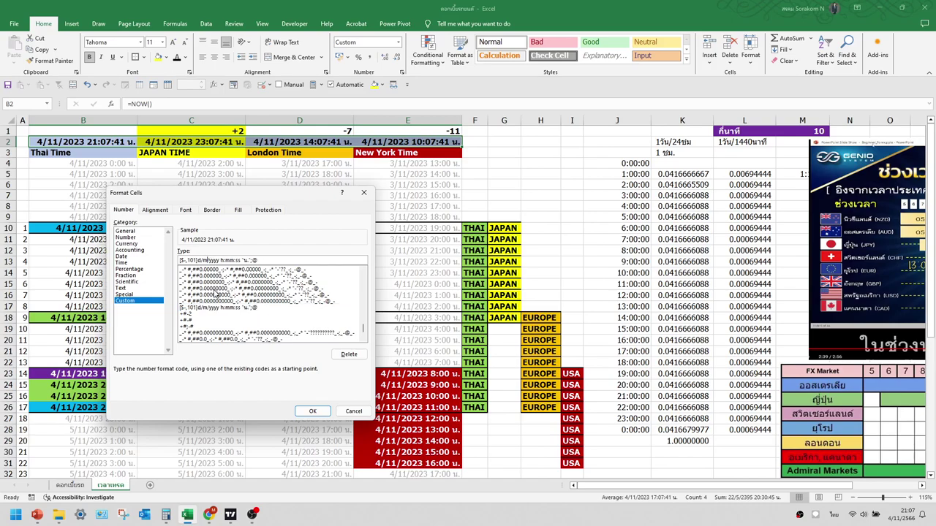
pyautogui.write('mm')
pyautogui.click(312, 412)
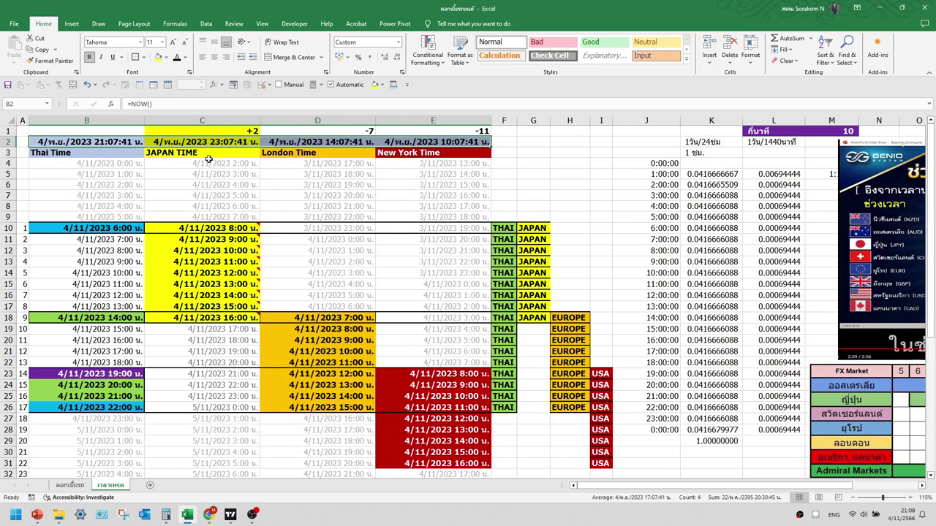
# Change the custom date format of B2:E2 to the full month name, using d/mmmm/yyyy h:mm:ss.
pyautogui.click(398, 42)
pyautogui.click(374, 293)
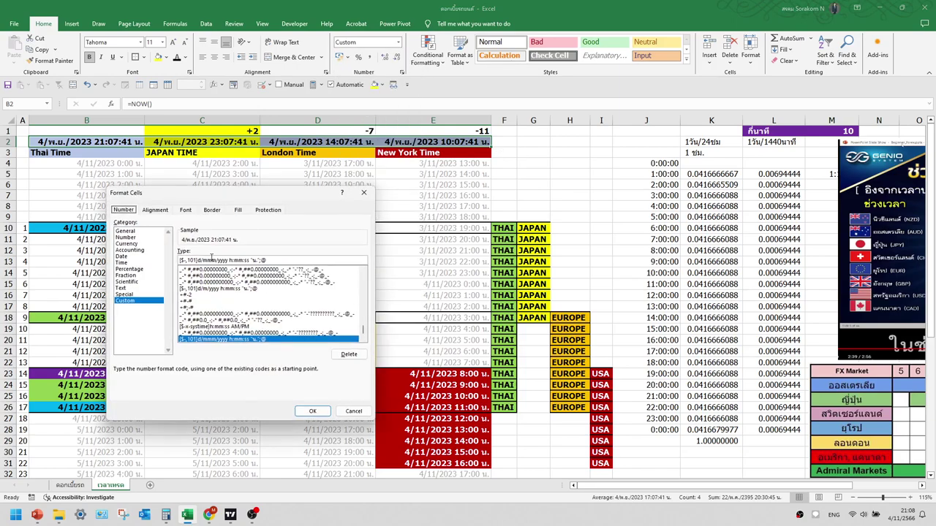
pyautogui.click(211, 257)
pyautogui.write('m')
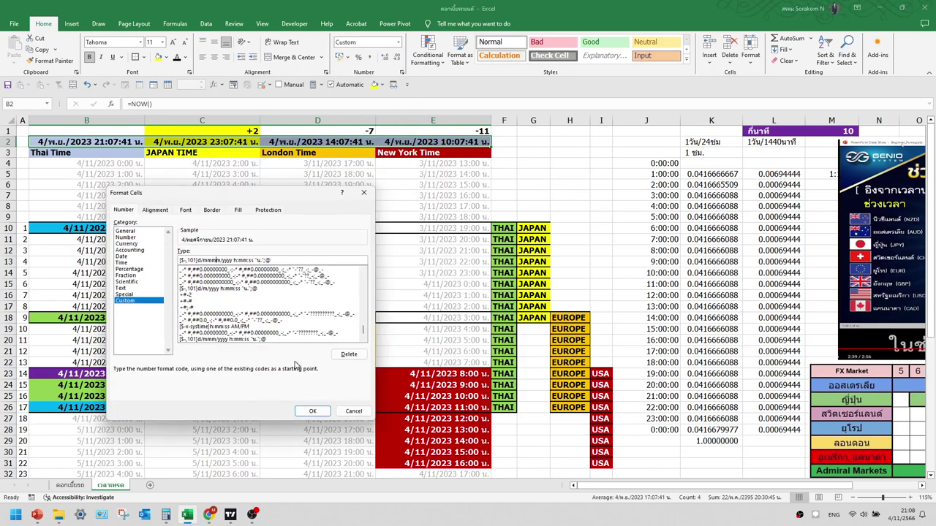
pyautogui.click(312, 411)
pyautogui.click(196, 242)
pyautogui.click(419, 183)
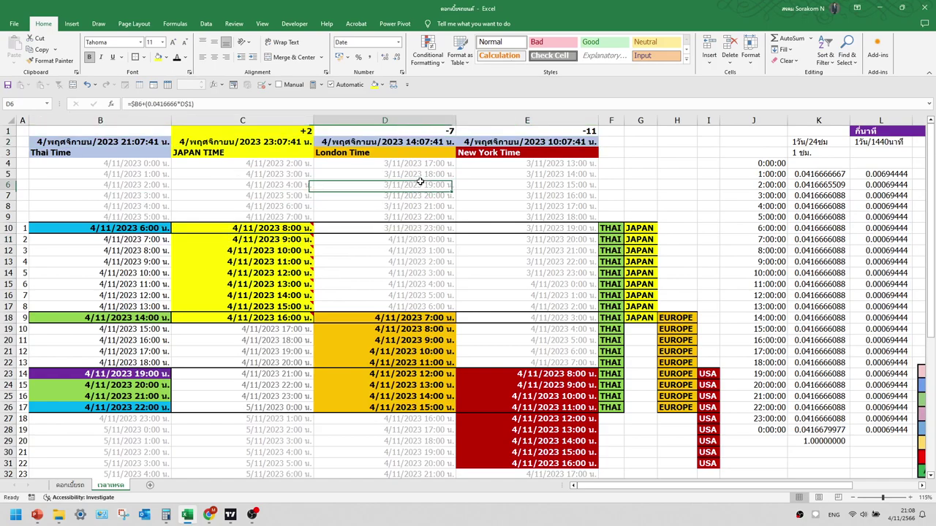
# Review the current times in row 2 and the conversion formulas for Japan, London and New York.
pyautogui.moveTo(501, 122); pyautogui.dragTo(219, 130)
pyautogui.click(133, 164)
pyautogui.click(130, 141)
pyautogui.click(241, 146)
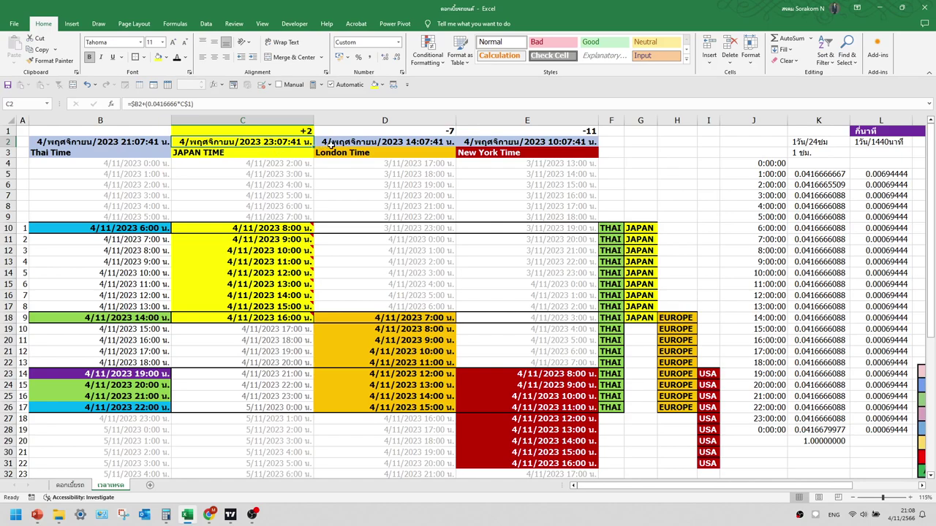
pyautogui.click(411, 144)
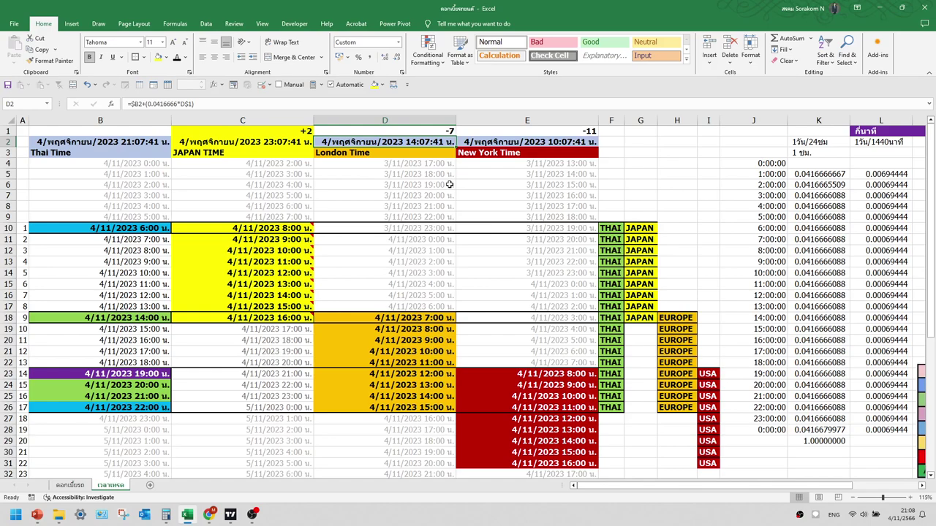
pyautogui.click(514, 141)
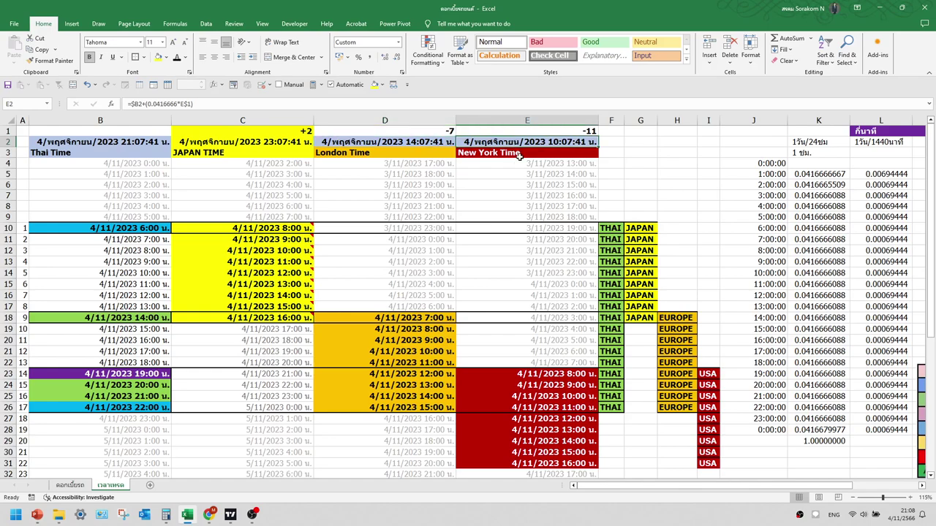
# Move the FX Market schedule picture next to the Thai, Japan, London and New York time table.
pyautogui.click(139, 229)
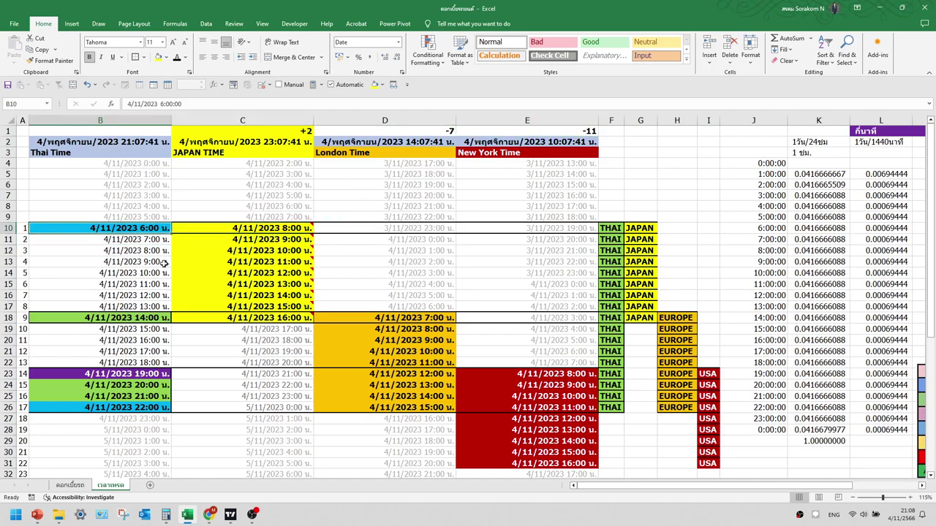
pyautogui.click(921, 367)
pyautogui.moveTo(919, 422); pyautogui.dragTo(771, 392)
# Examine the Japan session hours in C10:C18 against the matching Thai time starting at B10.
pyautogui.click(248, 228)
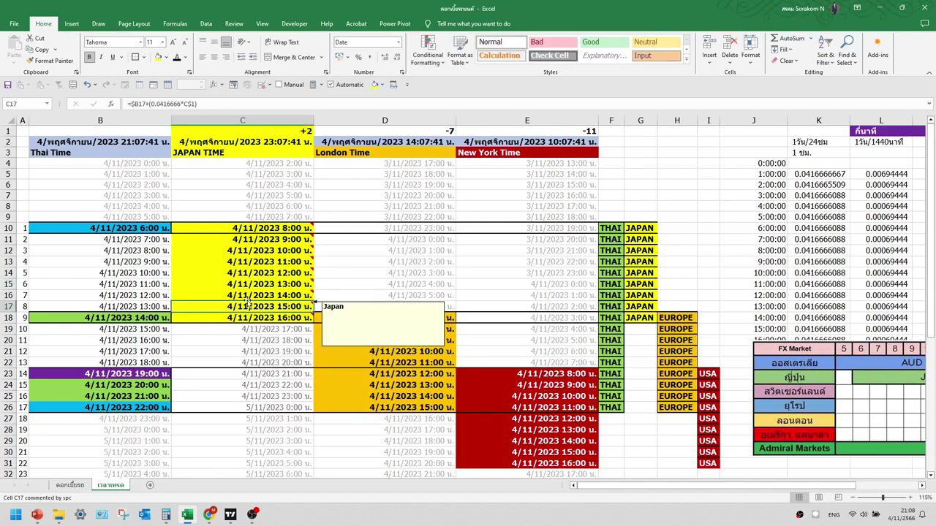
pyautogui.press('Down')
pyautogui.press('Down')
pyautogui.press('Down')
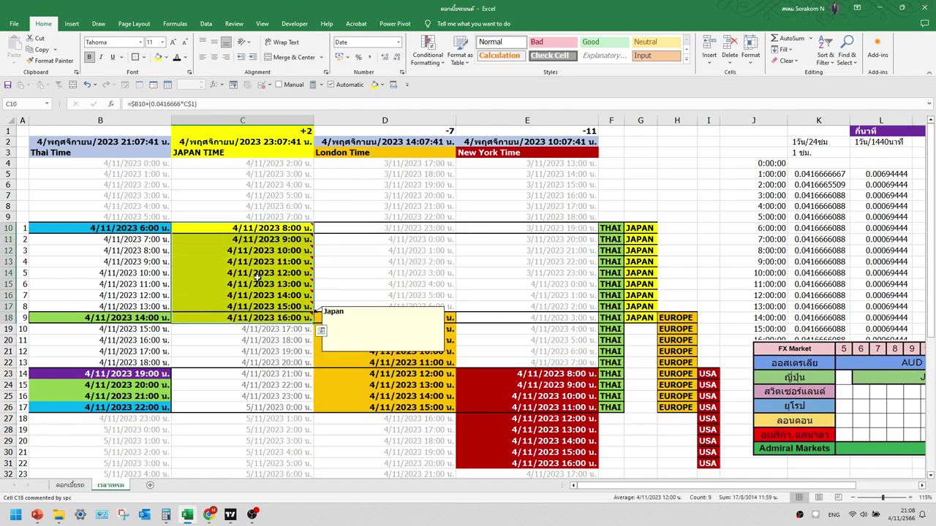
pyautogui.click(269, 229)
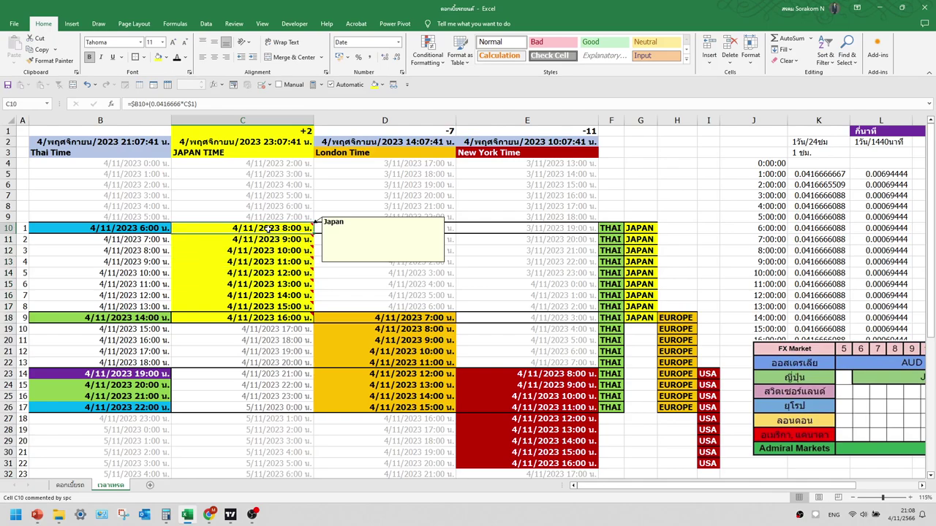
pyautogui.moveTo(267, 228); pyautogui.dragTo(267, 315)
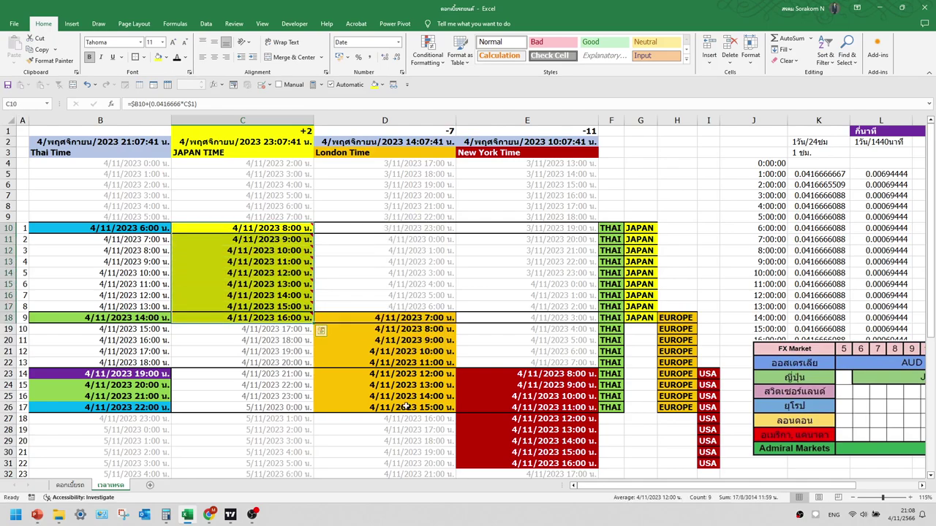
pyautogui.click(231, 285)
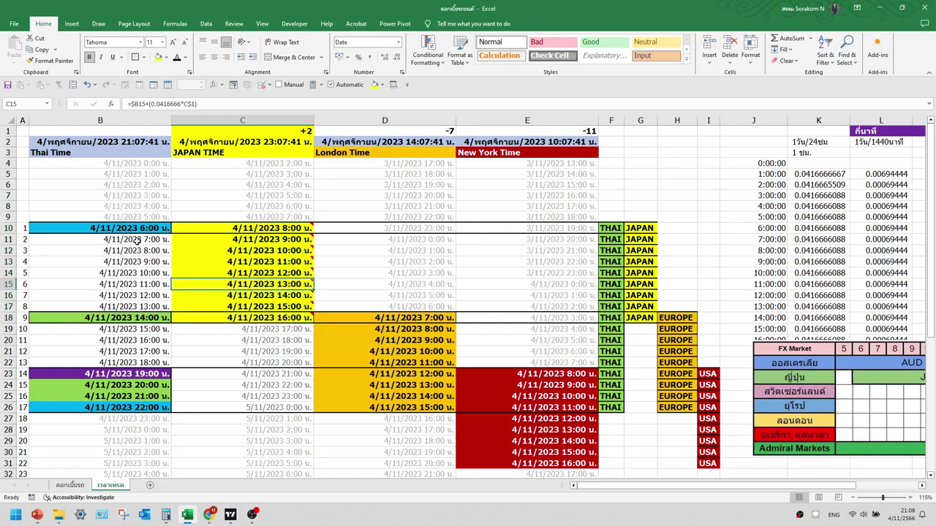
pyautogui.click(145, 229)
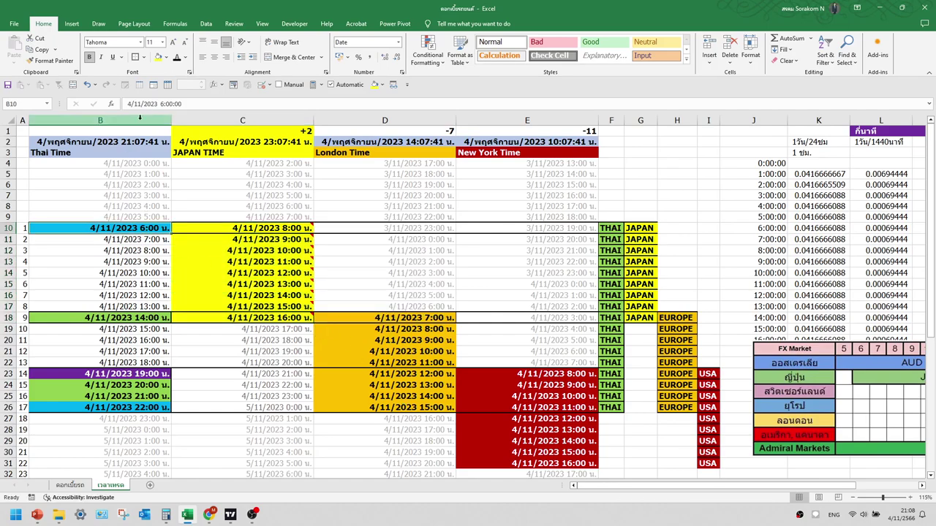
# Narrow the Thai Time column B slightly and select its Japan-session hours B10:B18.
pyautogui.moveTo(171, 120)
pyautogui.mouseDown()
pyautogui.moveTo(110, 121)
pyautogui.moveTo(164, 120)
pyautogui.mouseUp()
pyautogui.click(124, 317)
pyautogui.click(143, 241)
pyautogui.click(147, 228)
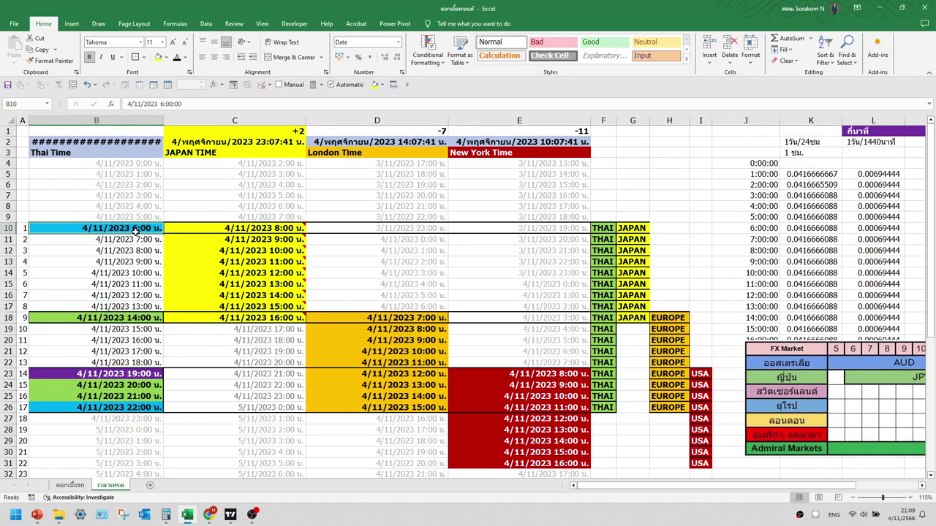
pyautogui.moveTo(136, 229); pyautogui.dragTo(139, 319)
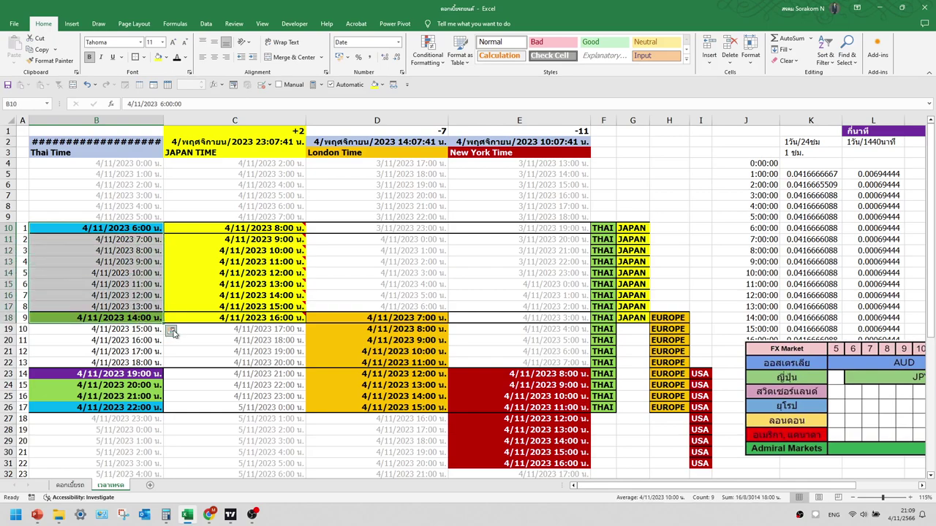
pyautogui.click(130, 307)
pyautogui.moveTo(136, 228); pyautogui.dragTo(137, 319)
# Review the London session's opening hours from D18 and the conversion formulas in C4, D4 and E4.
pyautogui.moveTo(316, 358); pyautogui.dragTo(314, 351)
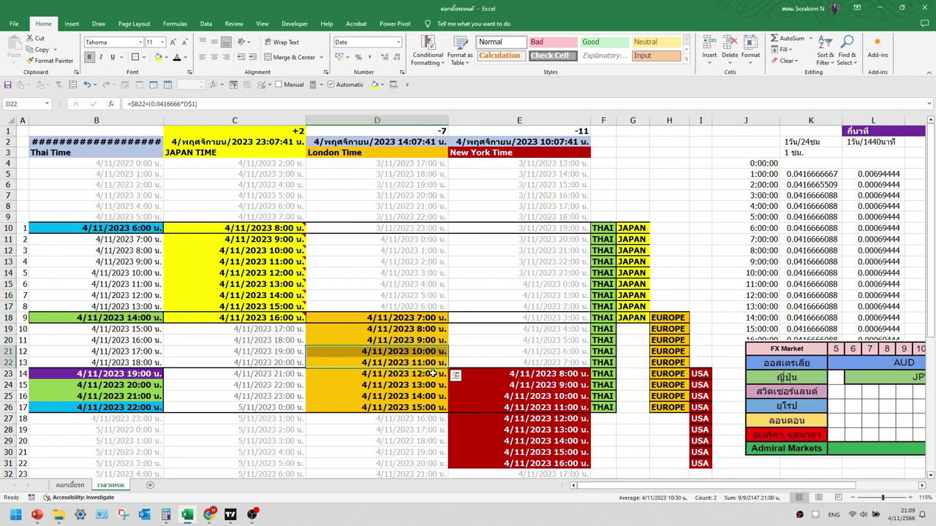
pyautogui.click(404, 329)
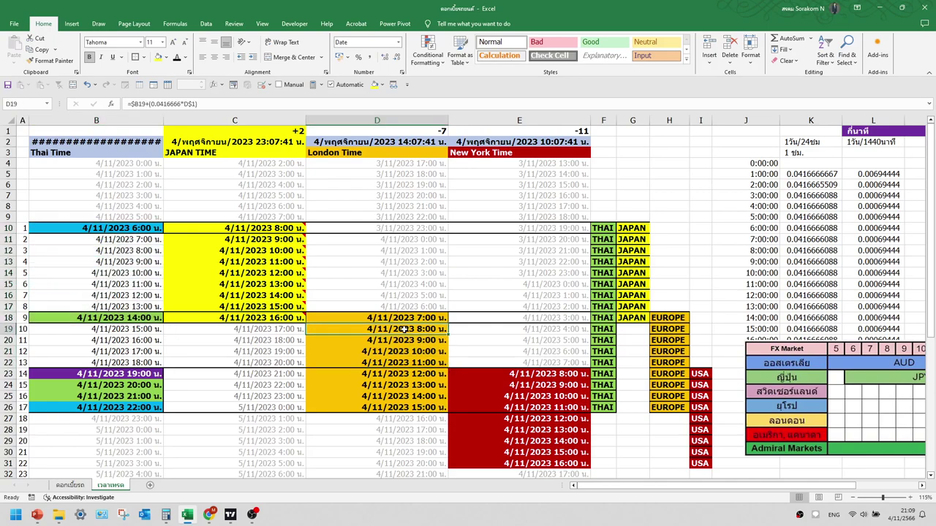
pyautogui.press('Up')
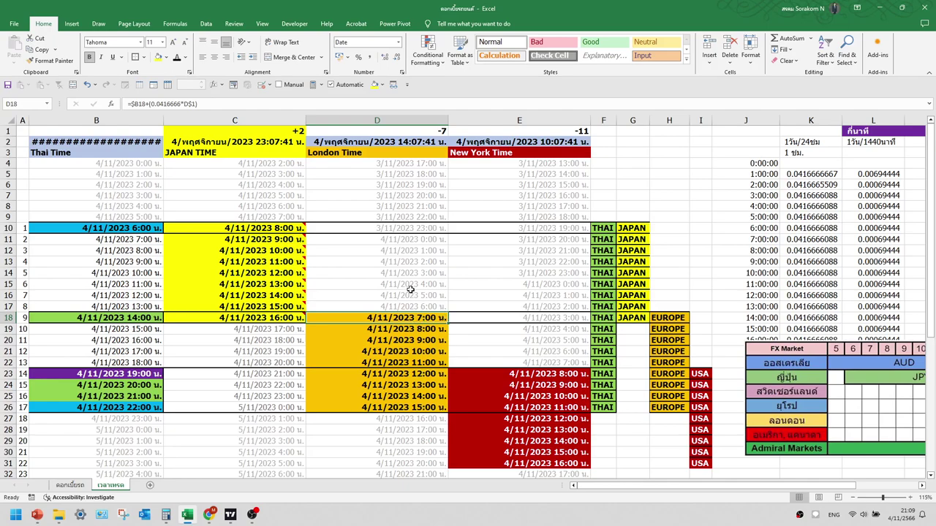
pyautogui.click(79, 167)
pyautogui.click(252, 164)
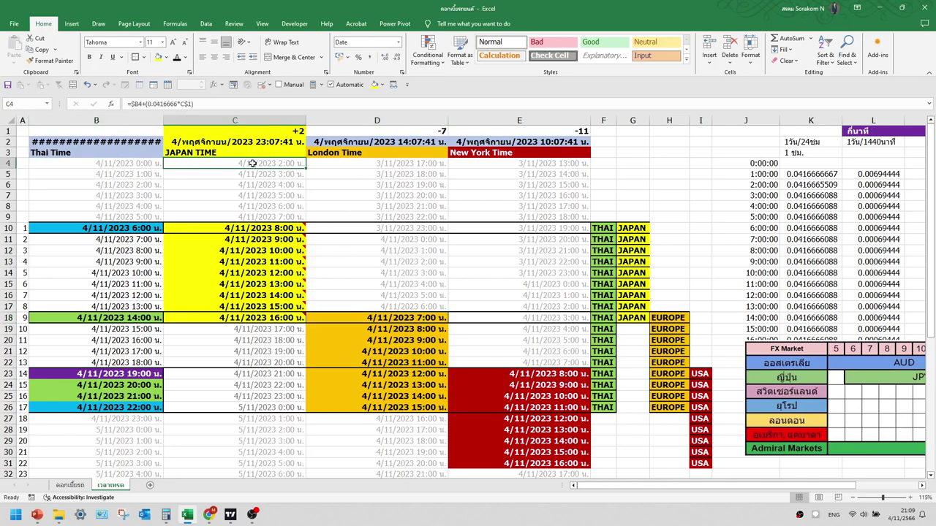
pyautogui.click(320, 101)
pyautogui.press('Return')
pyautogui.click(350, 163)
pyautogui.click(364, 101)
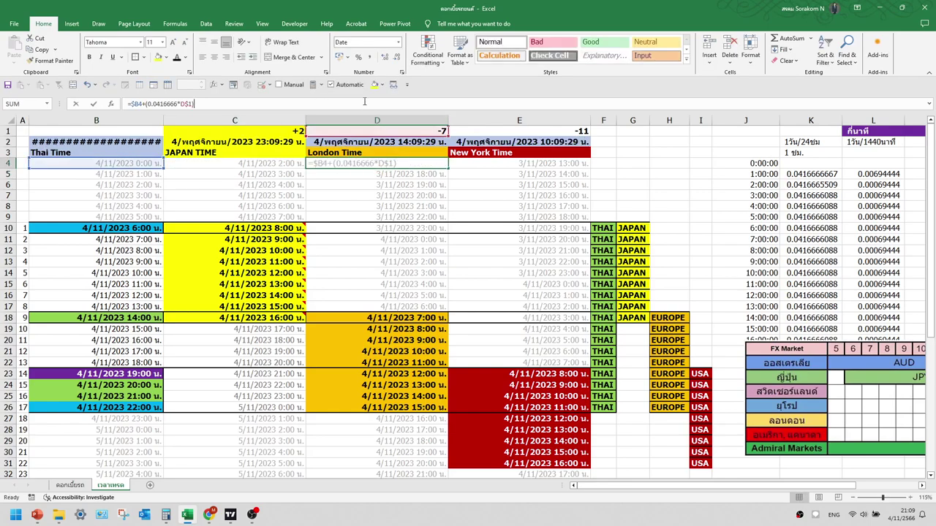
pyautogui.press('Return')
pyautogui.moveTo(487, 152); pyautogui.dragTo(486, 163)
pyautogui.click(486, 163)
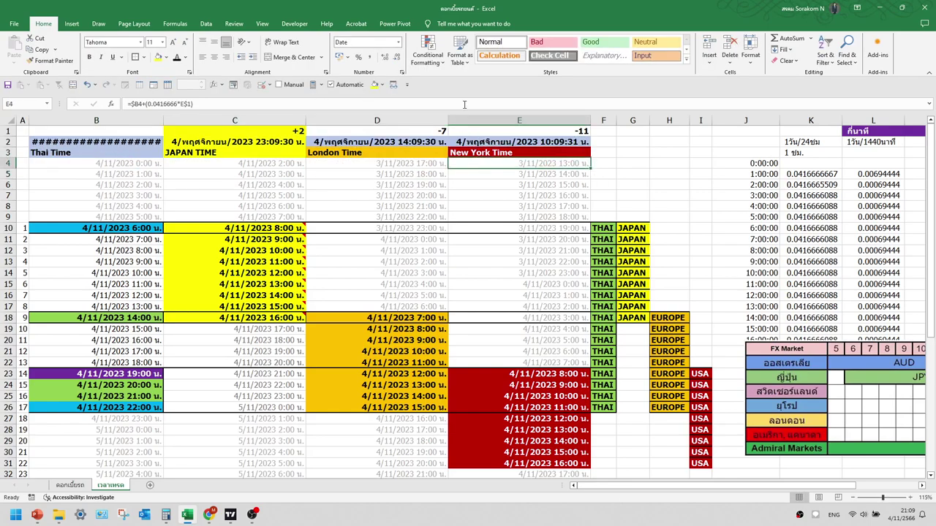
pyautogui.click(464, 104)
pyautogui.press('Return')
# Compare the London session hours D18:D26 with the Thai and Japan times in row 18.
pyautogui.click(388, 307)
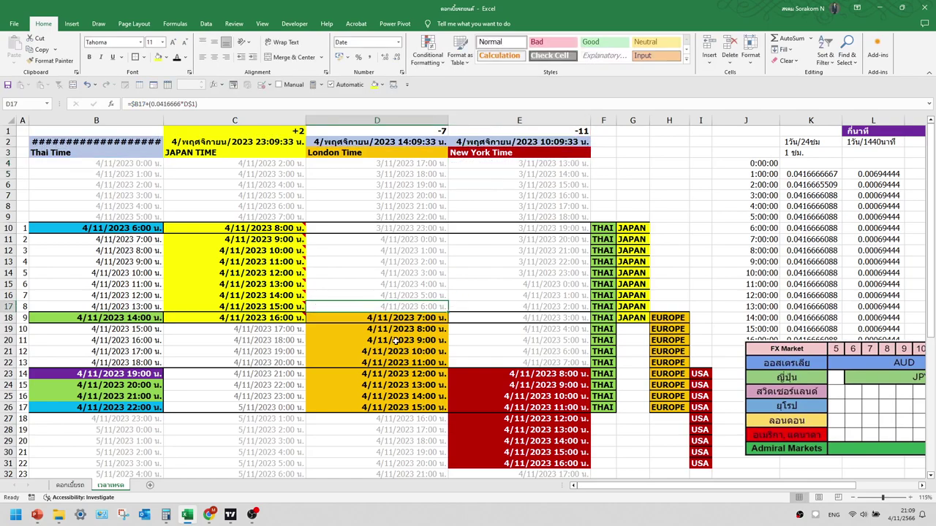
pyautogui.click(406, 317)
pyautogui.moveTo(406, 319); pyautogui.dragTo(407, 407)
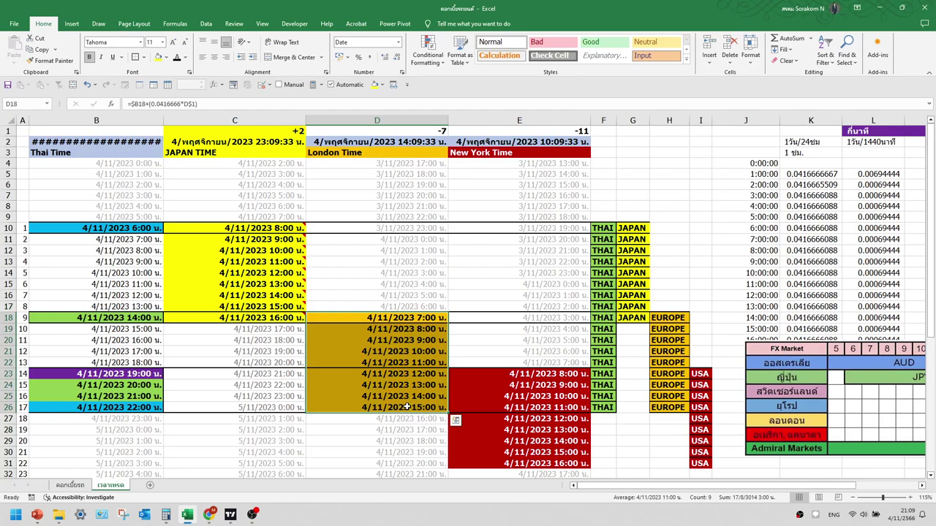
pyautogui.click(127, 322)
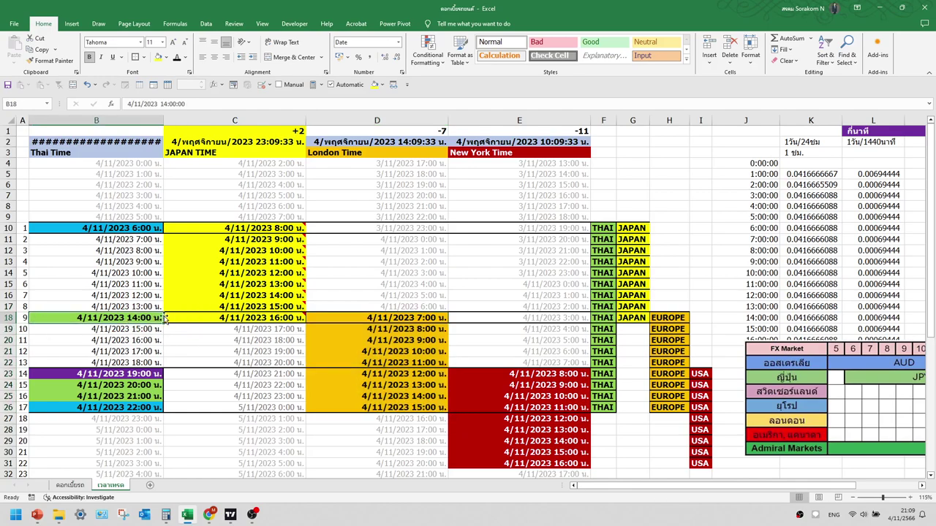
pyautogui.click(247, 270)
pyautogui.click(315, 321)
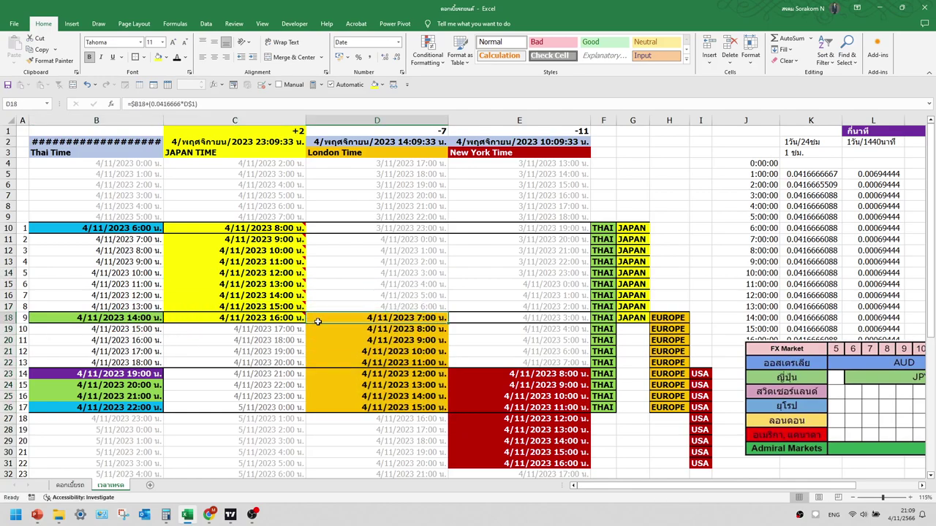
pyautogui.click(263, 320)
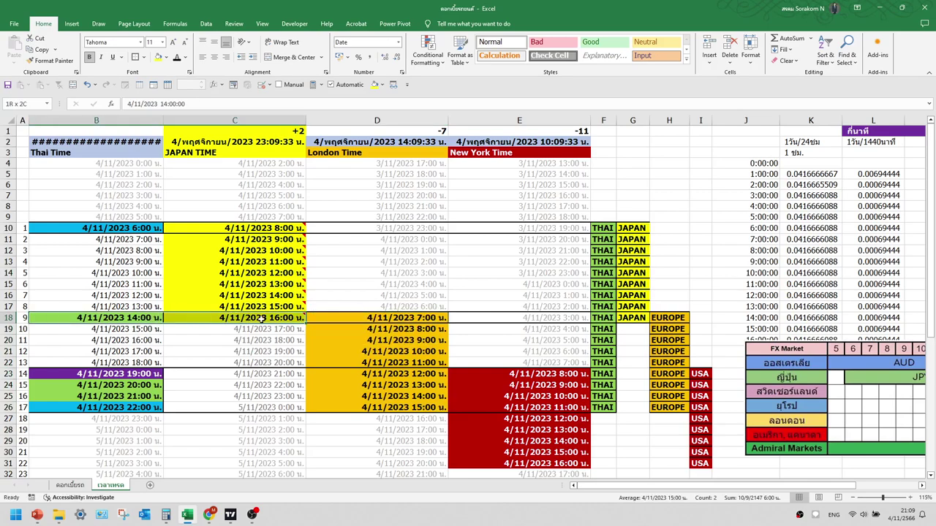
# Widen column B to fit the full Thai current time and check the Japan–London overlap in row 18.
pyautogui.moveTo(164, 120); pyautogui.dragTo(171, 120)
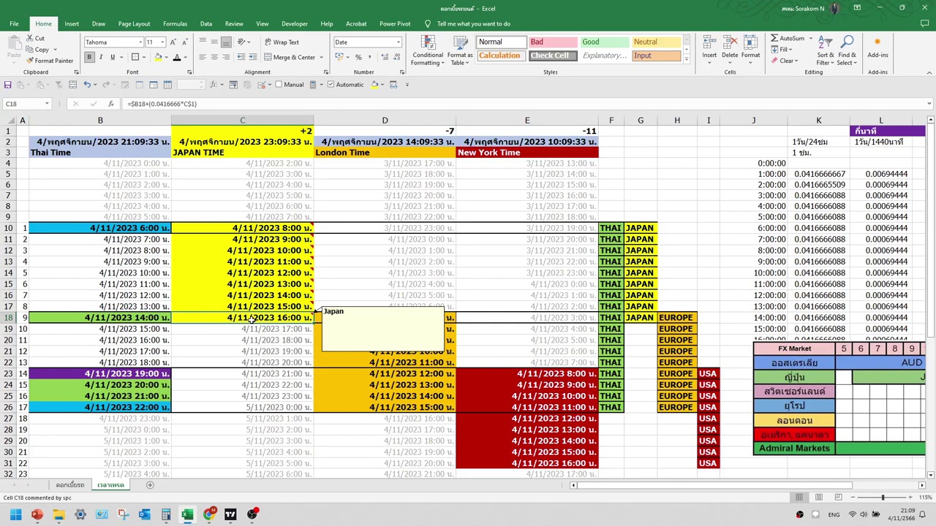
pyautogui.press('Down')
pyautogui.press('Down')
pyautogui.click(342, 321)
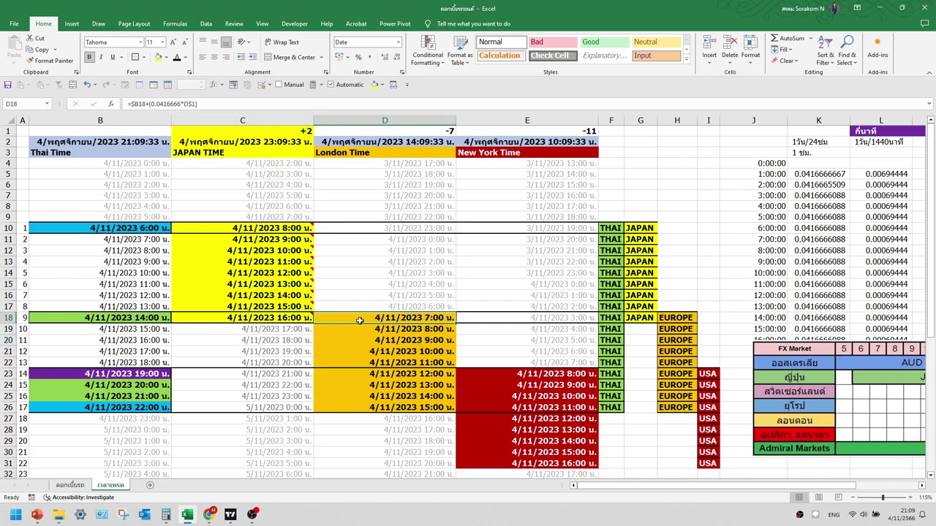
pyautogui.click(136, 321)
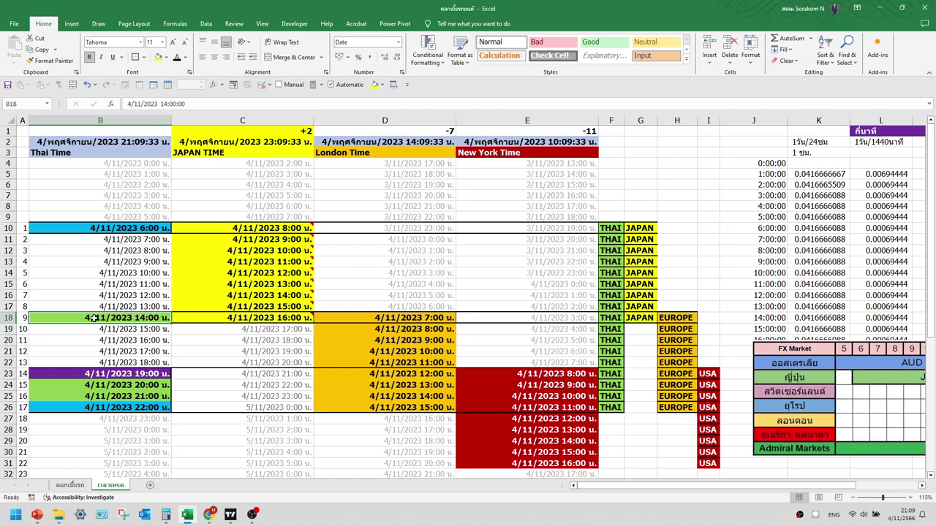
# Bring the FX Market picture over the table to read its session hours, and return it beside the table.
pyautogui.moveTo(846, 383); pyautogui.dragTo(420, 357)
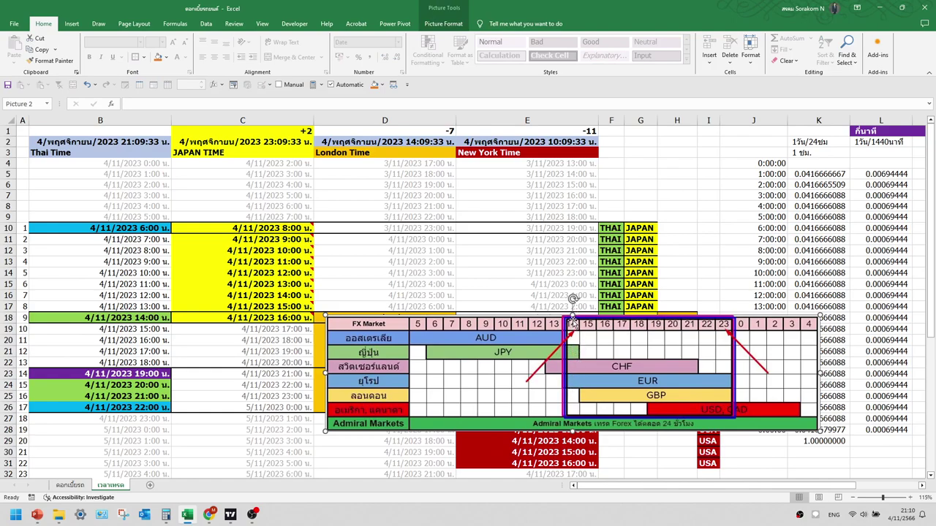
pyautogui.moveTo(511, 366); pyautogui.dragTo(818, 415)
pyautogui.moveTo(708, 419); pyautogui.dragTo(789, 405)
# Examine the London hours D18:D23 and where they meet the New York session in row 23.
pyautogui.click(395, 349)
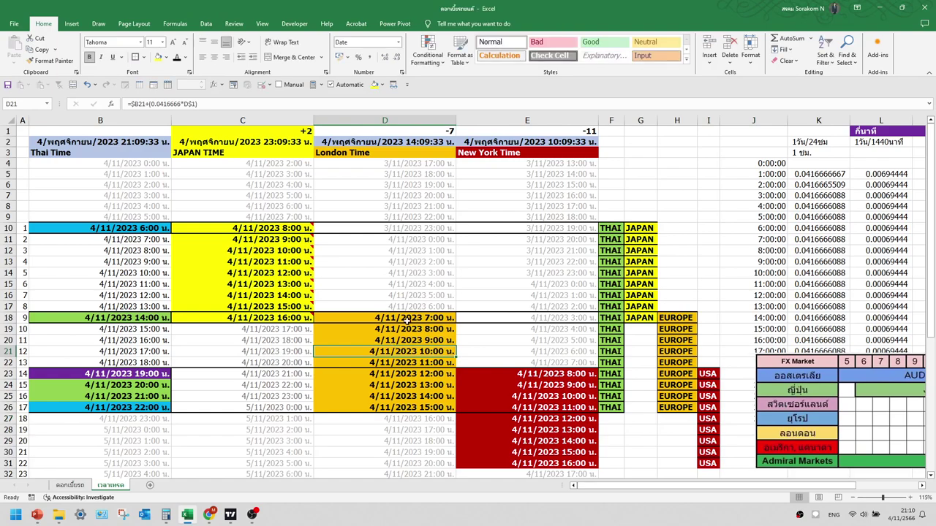
pyautogui.moveTo(424, 318); pyautogui.dragTo(424, 365)
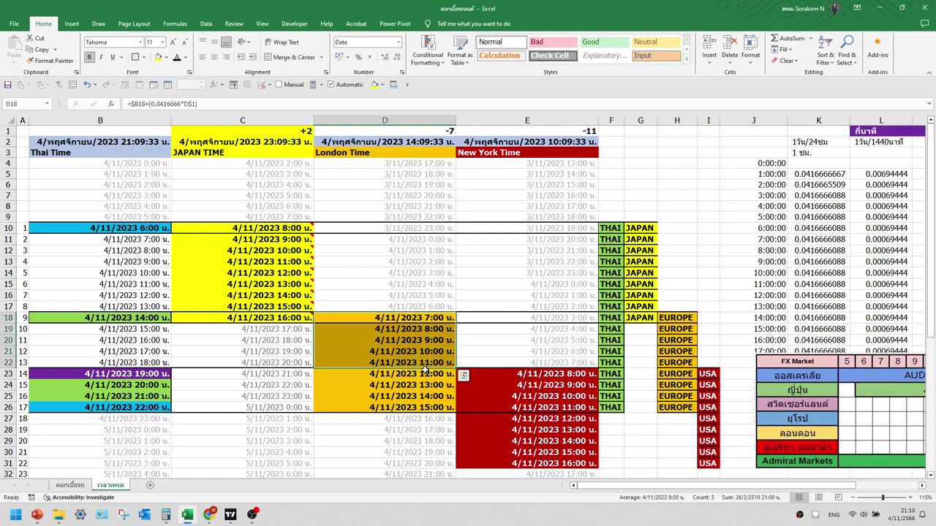
pyautogui.click(426, 373)
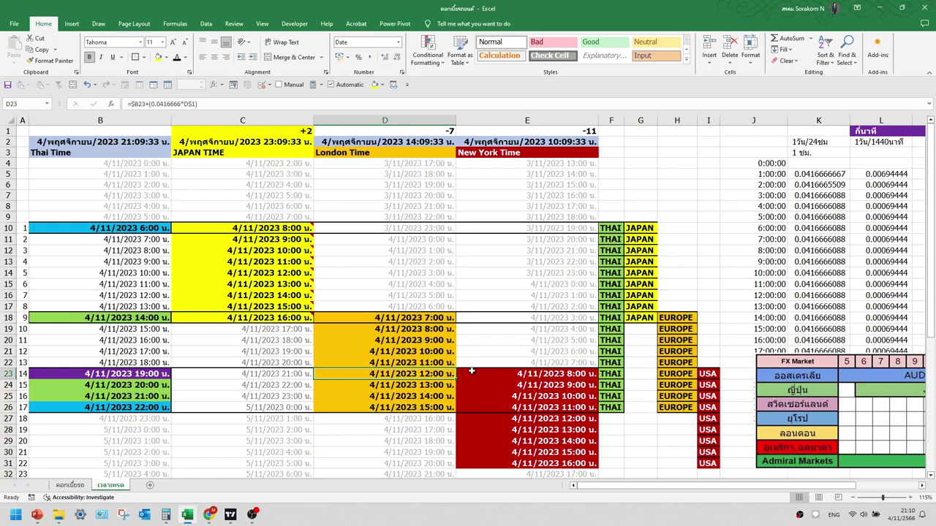
pyautogui.moveTo(431, 374)
pyautogui.mouseDown()
pyautogui.moveTo(493, 403)
pyautogui.moveTo(98, 388)
pyautogui.moveTo(103, 375)
pyautogui.mouseUp()
pyautogui.click(496, 407)
# Underline the 19:00 Thai time in B23, the row where the New York session opens.
pyautogui.click(103, 376)
pyautogui.click(133, 395)
pyautogui.click(173, 42)
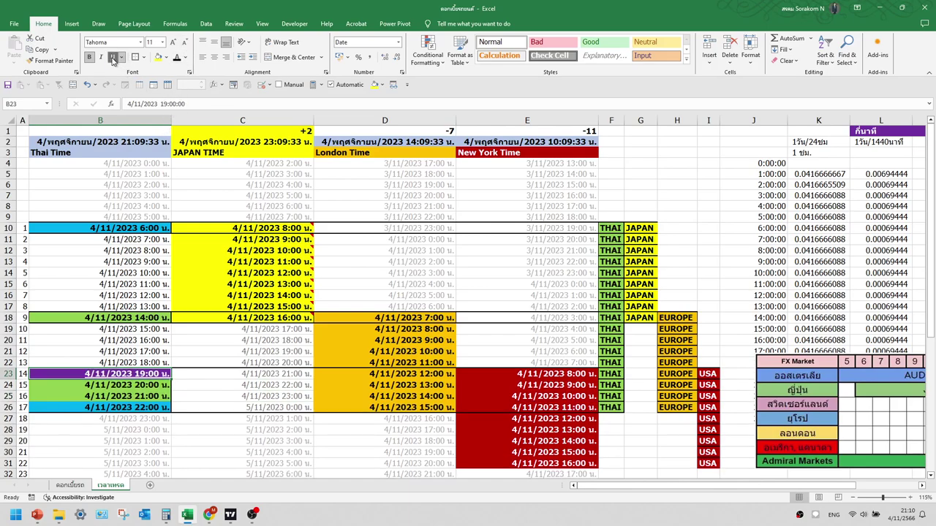
pyautogui.click(282, 297)
# Compare the New York opening in E23 with the Japan session's closing hours in C17:C18.
pyautogui.click(233, 383)
pyautogui.click(157, 377)
pyautogui.click(405, 361)
pyautogui.click(481, 382)
pyautogui.click(461, 374)
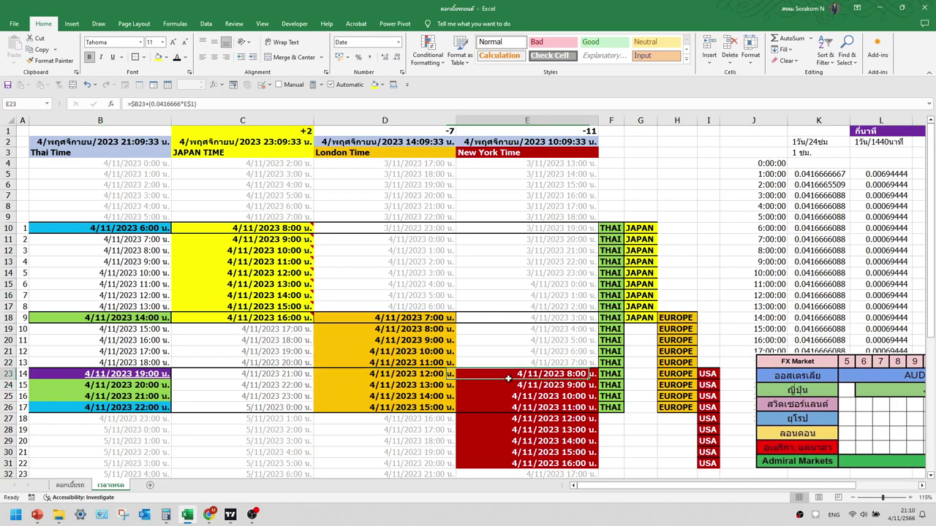
pyautogui.click(255, 304)
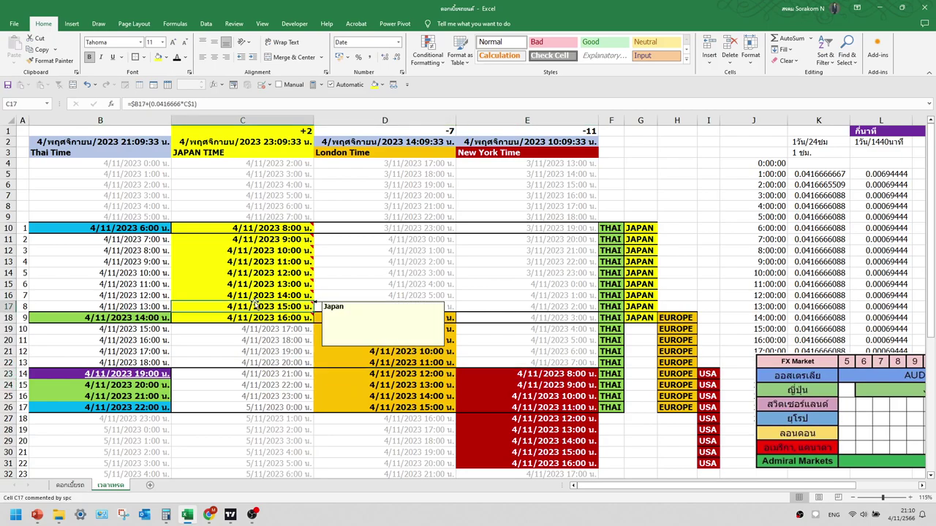
pyautogui.click(267, 327)
pyautogui.click(293, 319)
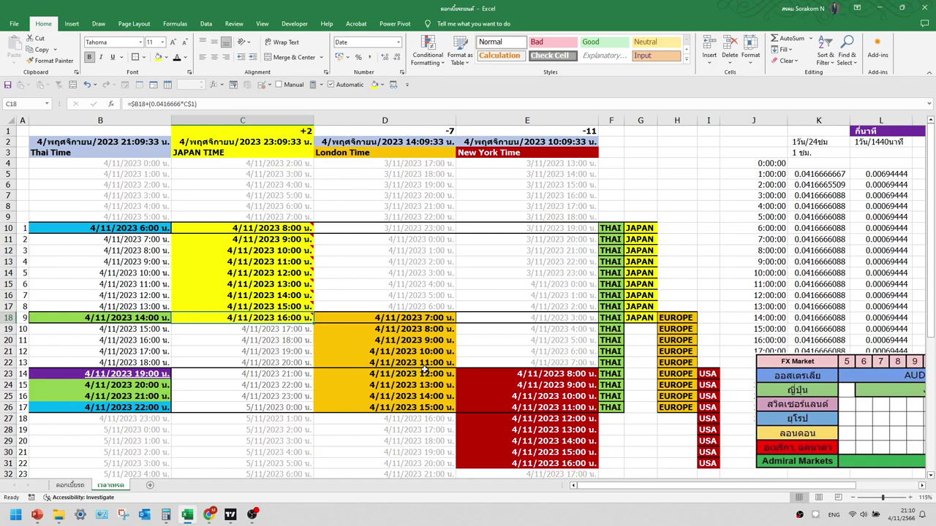
# Examine the London–New York overlap from row 23 against the Thai hours in B23:B26.
pyautogui.moveTo(427, 378); pyautogui.dragTo(467, 375)
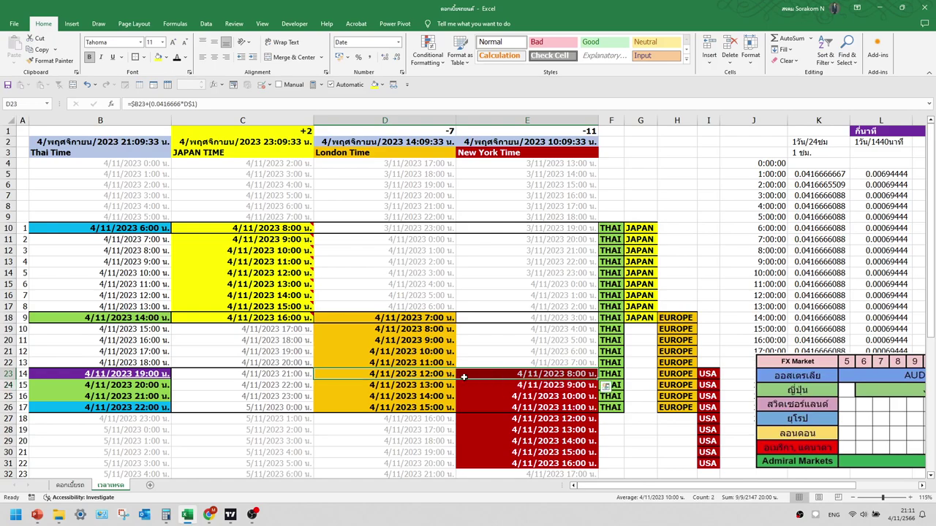
pyautogui.click(146, 373)
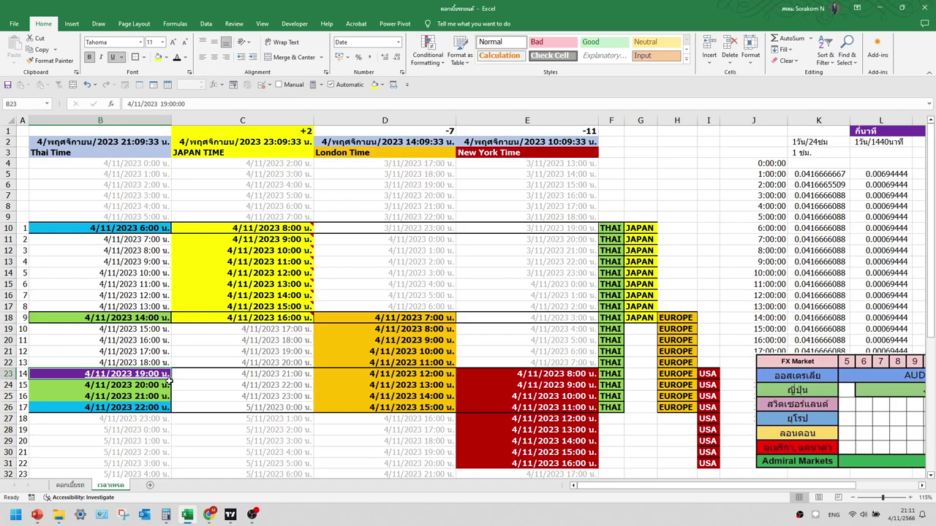
pyautogui.moveTo(438, 373); pyautogui.dragTo(495, 396)
pyautogui.click(155, 410)
pyautogui.click(156, 386)
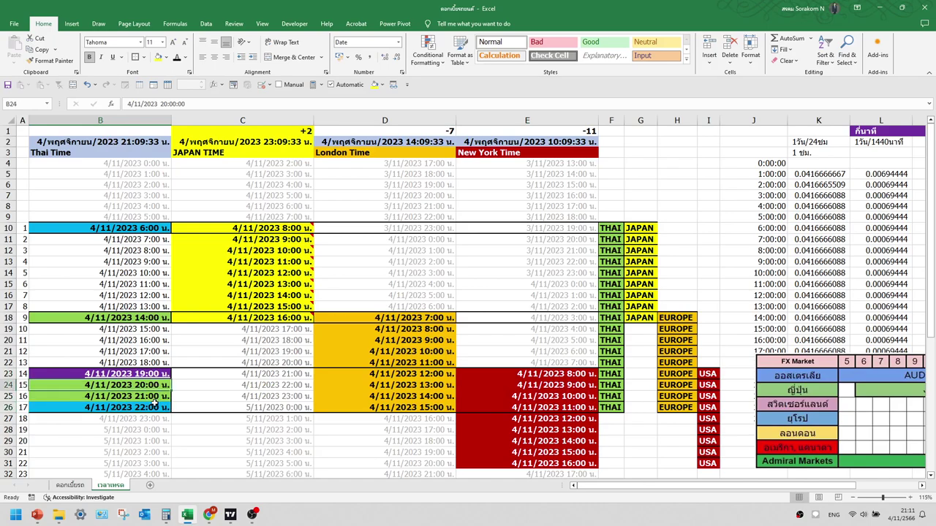
pyautogui.click(500, 407)
pyautogui.moveTo(151, 374); pyautogui.dragTo(149, 395)
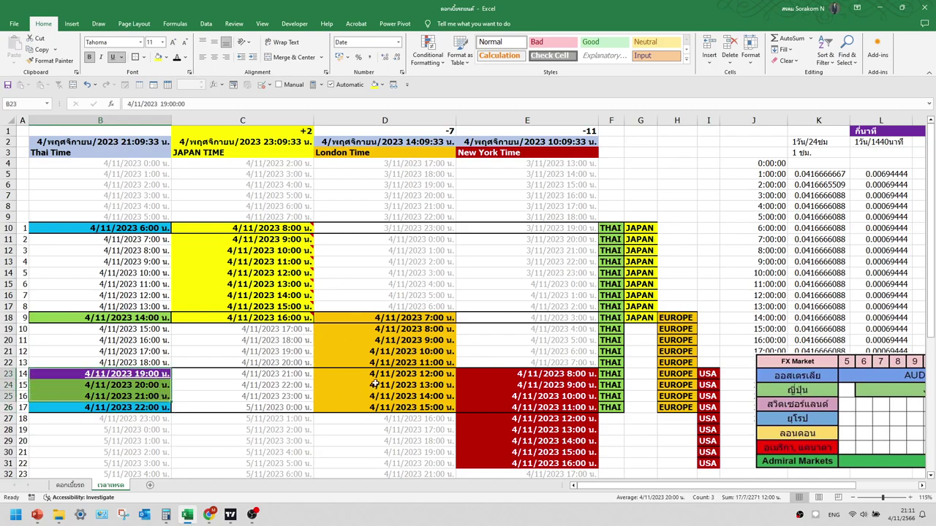
# Fill the Thai overlap hours B24:B25 with a custom light purple, hex #BD92DE.
pyautogui.moveTo(123, 386); pyautogui.dragTo(124, 397)
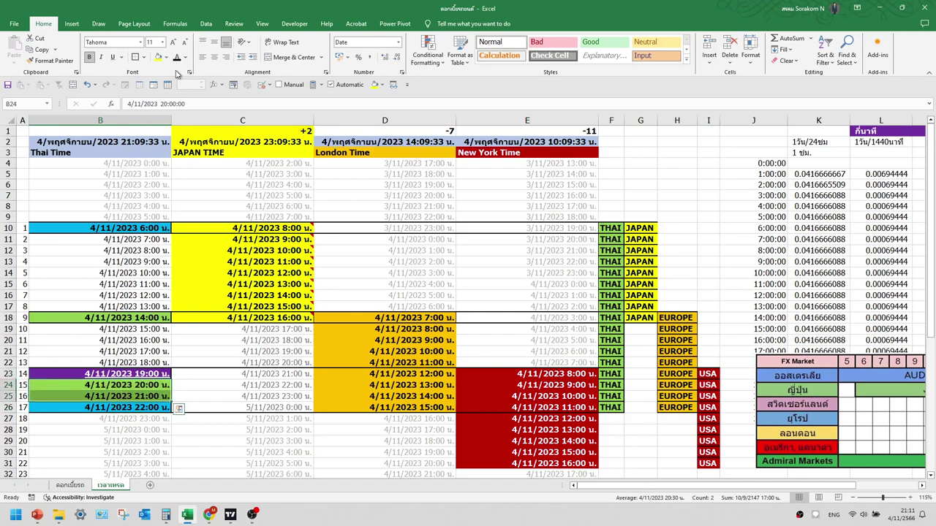
pyautogui.click(166, 57)
pyautogui.click(232, 133)
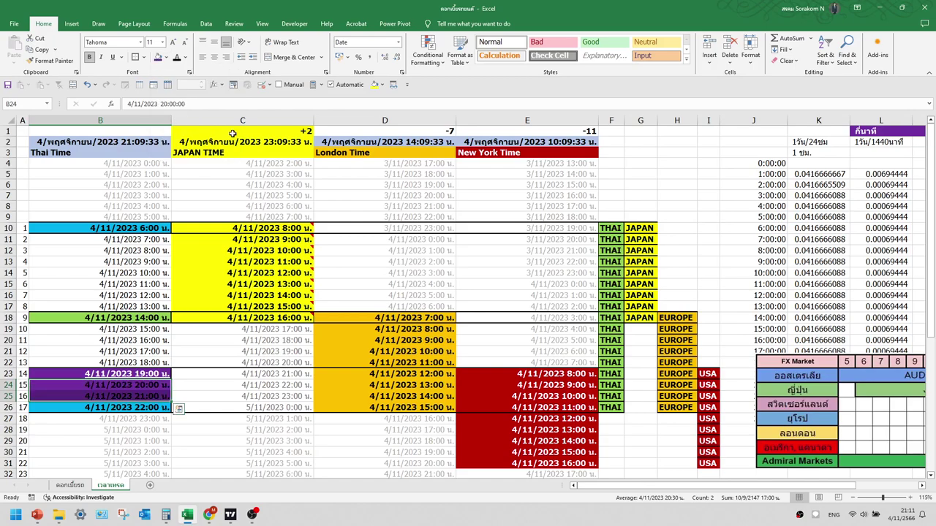
pyautogui.click(166, 57)
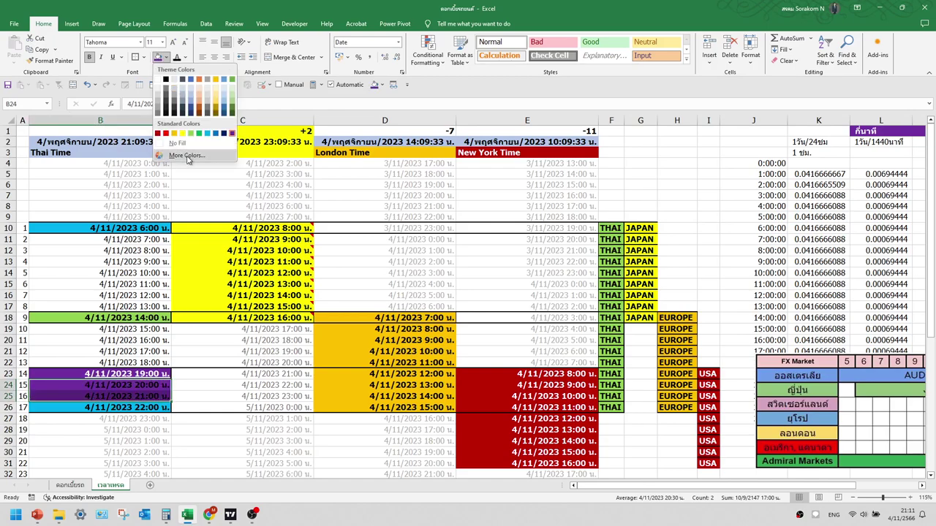
pyautogui.click(187, 157)
pyautogui.click(262, 276)
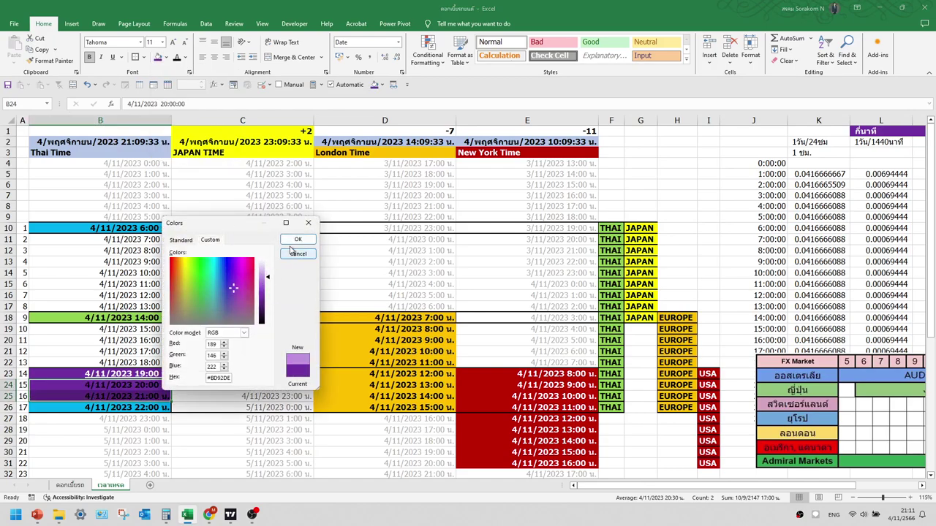
pyautogui.click(296, 240)
# Compare the London and New York hours in D23:E25 with the purple Thai hours in the same rows.
pyautogui.moveTo(119, 375); pyautogui.dragTo(465, 395)
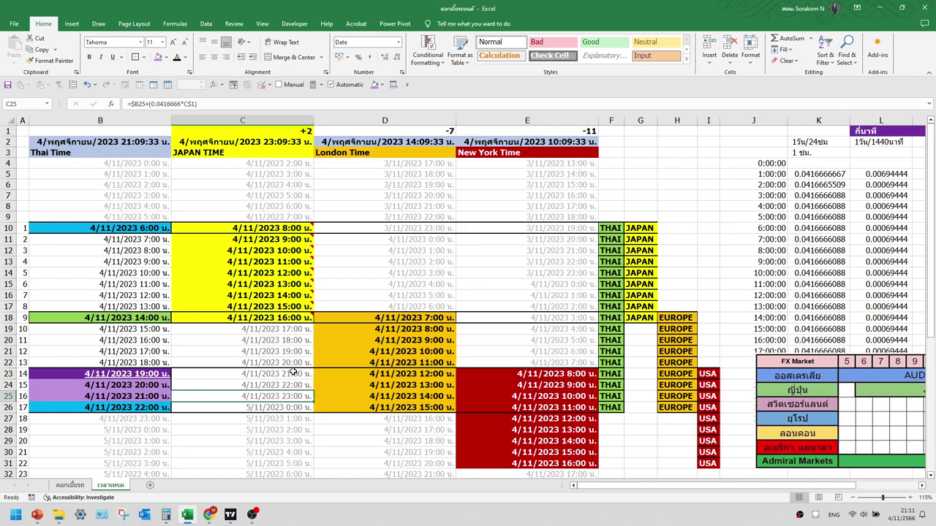
pyautogui.click(525, 372)
pyautogui.click(540, 396)
pyautogui.click(544, 387)
pyautogui.click(414, 397)
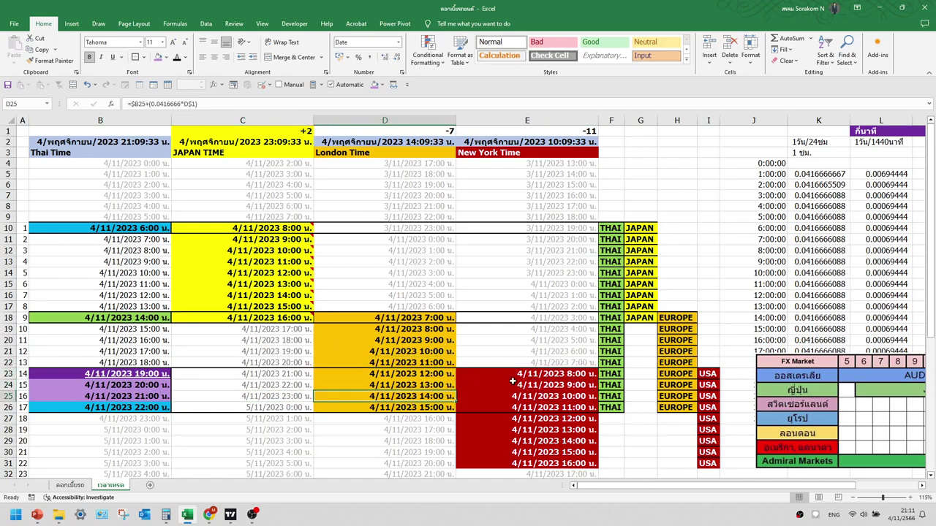
pyautogui.moveTo(516, 375); pyautogui.dragTo(522, 402)
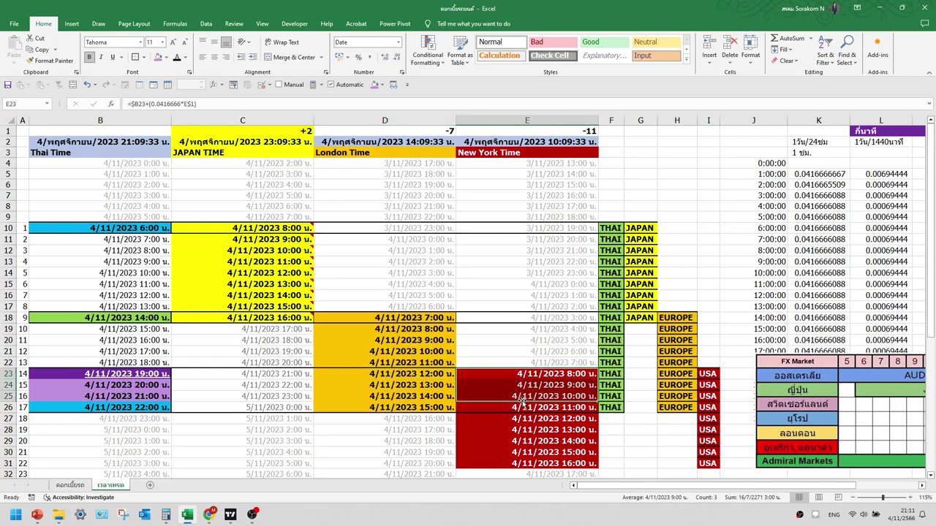
pyautogui.moveTo(437, 384)
pyautogui.mouseDown()
pyautogui.moveTo(437, 392)
pyautogui.moveTo(433, 374)
pyautogui.moveTo(437, 397)
pyautogui.mouseUp()
# Underline the times in B23:E25, where the London and New York sessions overlap.
pyautogui.moveTo(509, 397); pyautogui.dragTo(82, 377)
pyautogui.click(113, 56)
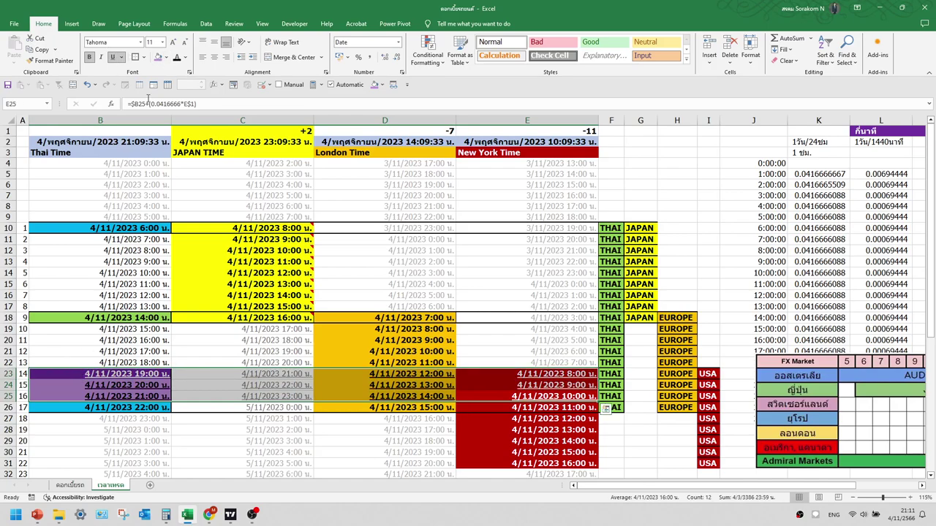
pyautogui.click(384, 284)
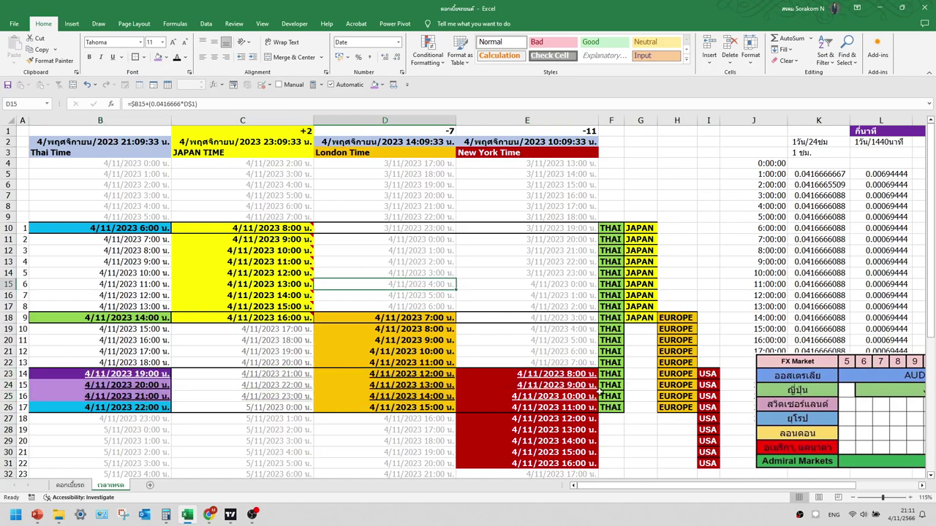
# Autofit the width of column K so its hour-fraction values fit.
pyautogui.click(853, 498)
pyautogui.click(369, 383)
pyautogui.moveTo(476, 382); pyautogui.dragTo(6, 361)
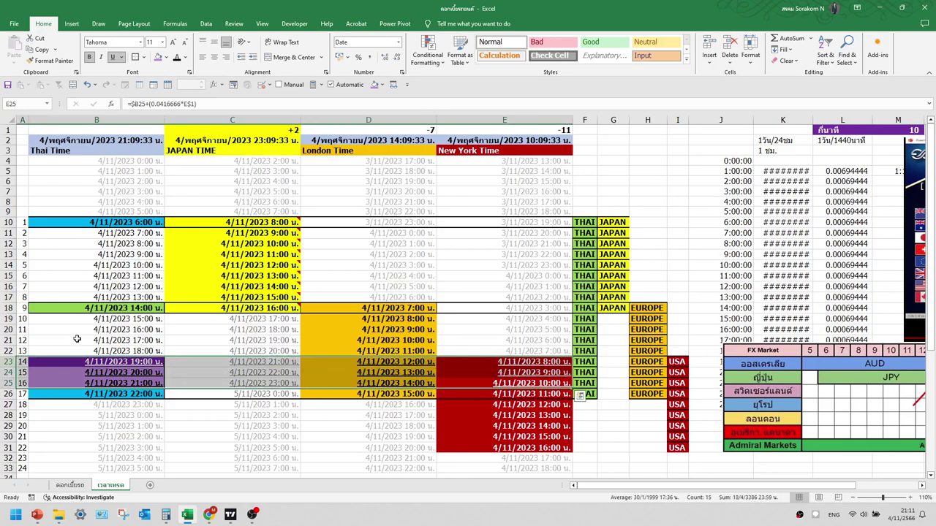
pyautogui.click(220, 341)
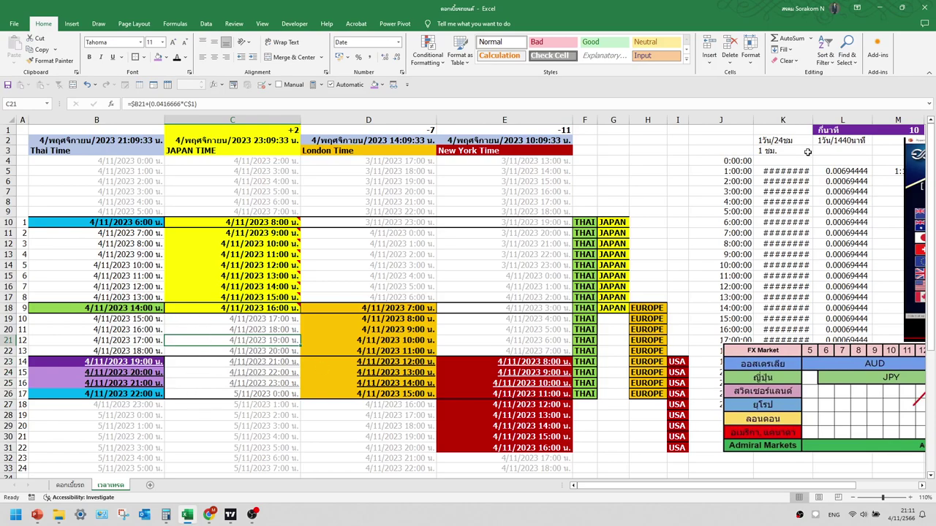
pyautogui.doubleClick(812, 120)
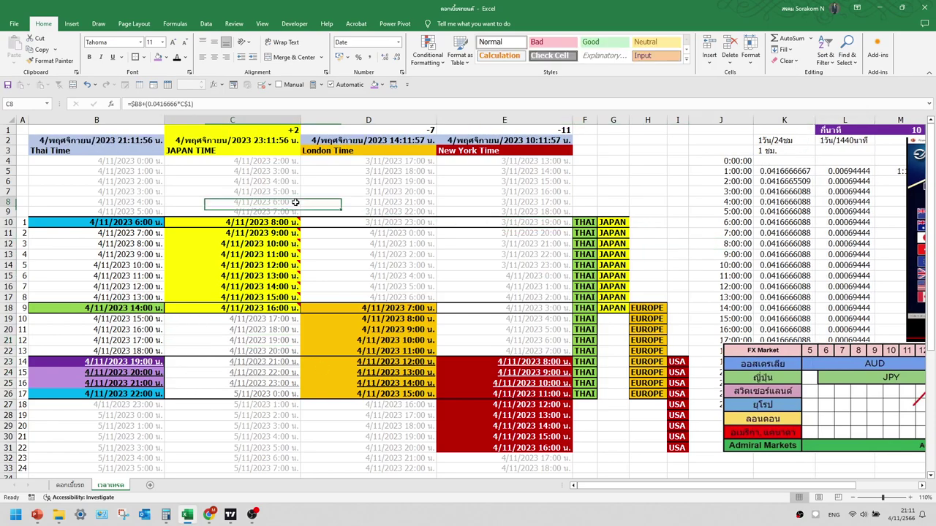
# Examine the Japan hours down to row 23 and compare the New York hours with Thai time in B23:B25.
pyautogui.click(260, 297)
pyautogui.click(245, 329)
pyautogui.click(229, 361)
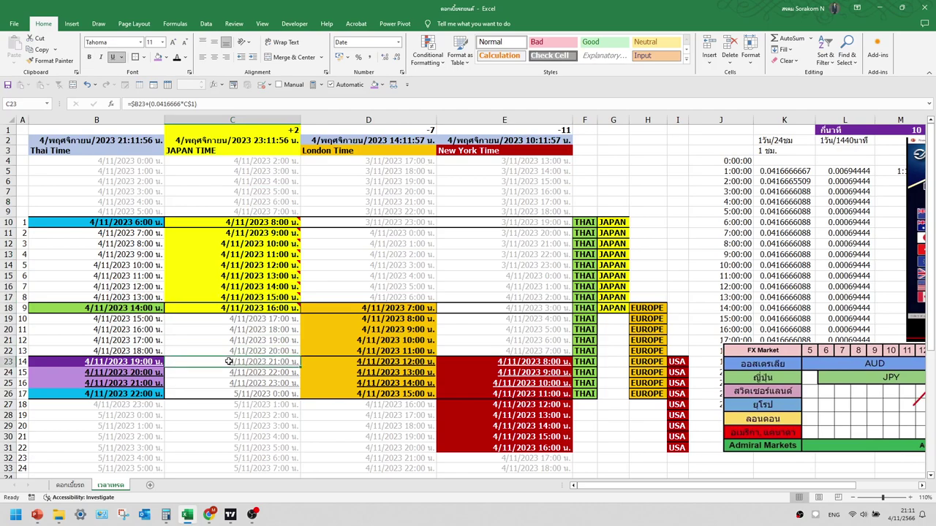
pyautogui.click(504, 404)
pyautogui.click(274, 405)
pyautogui.click(230, 372)
pyautogui.click(104, 382)
pyautogui.click(117, 362)
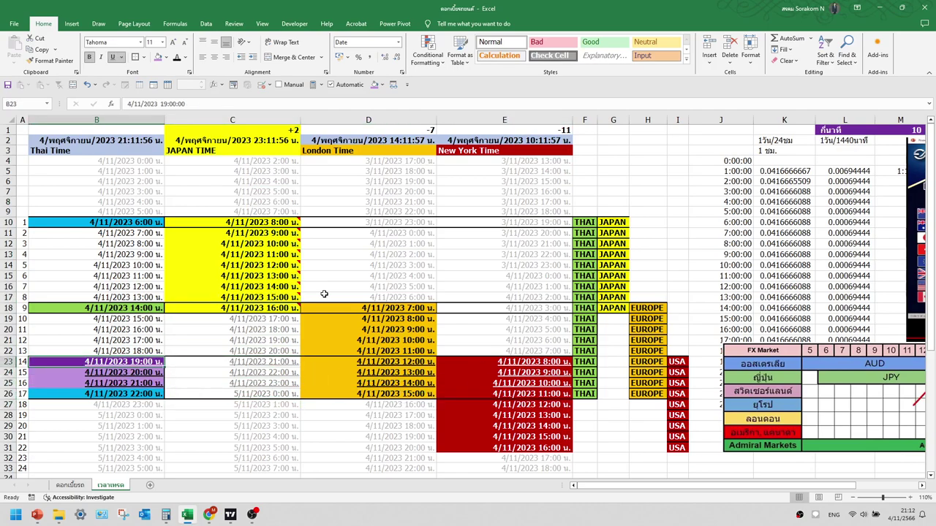
# Review the hour-fraction notes in K2:K5 and move the market-hours picture clear of column M.
pyautogui.moveTo(805, 370); pyautogui.dragTo(666, 397)
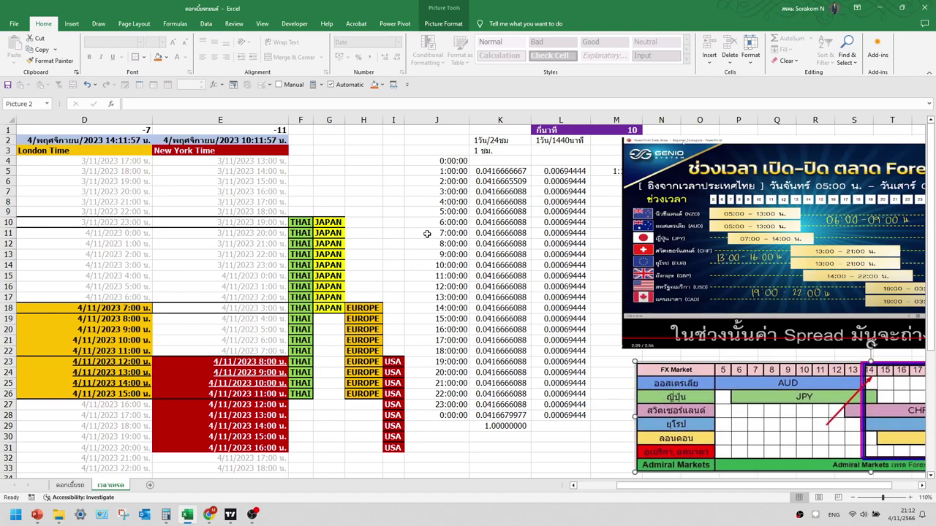
pyautogui.click(439, 191)
pyautogui.click(492, 169)
pyautogui.click(478, 153)
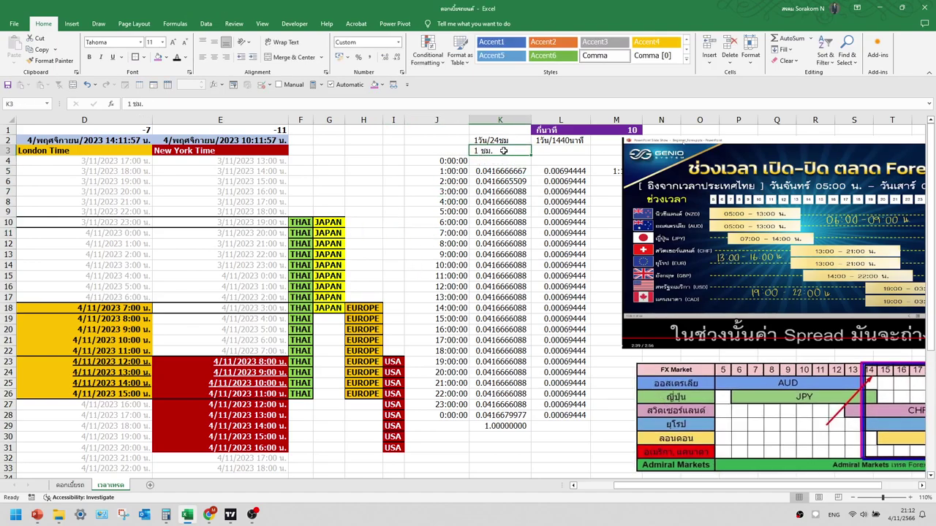
pyautogui.click(491, 140)
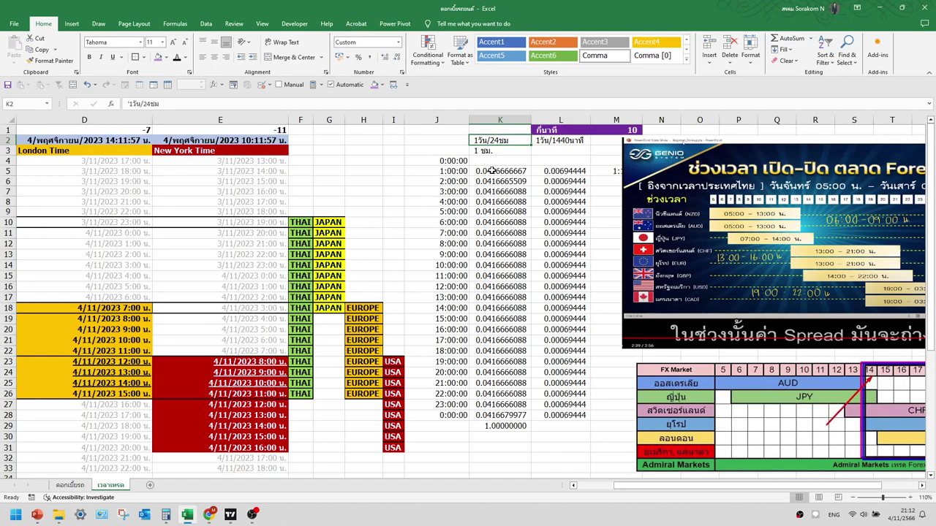
pyautogui.moveTo(645, 187); pyautogui.dragTo(677, 202)
# Change the minutes-per-day note in L2 to read 1วัน/1,440นาที.
pyautogui.click(560, 172)
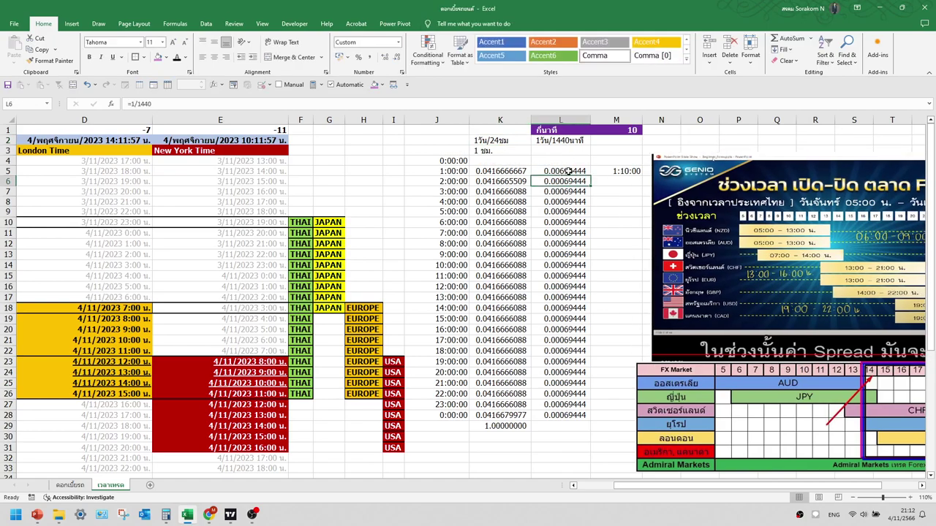
pyautogui.click(560, 140)
pyautogui.doubleClick(560, 140)
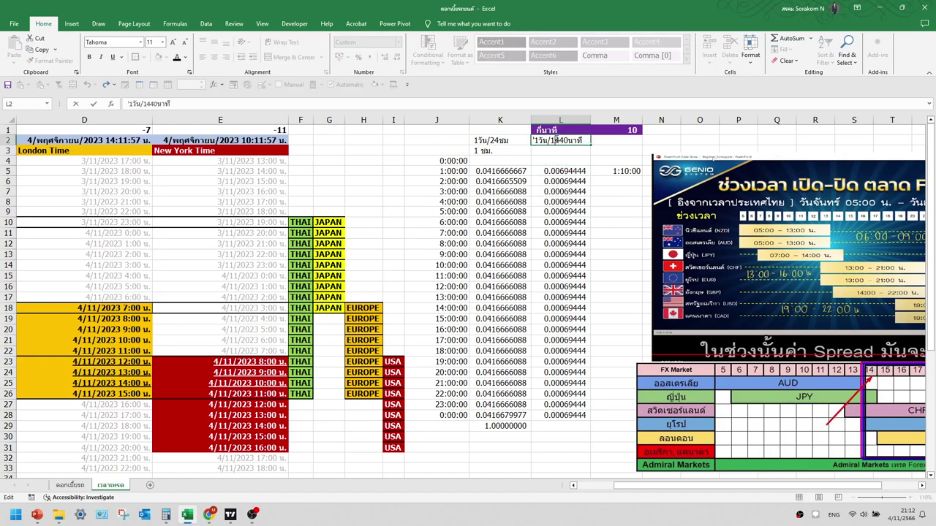
pyautogui.write(')')
pyautogui.press('Return')
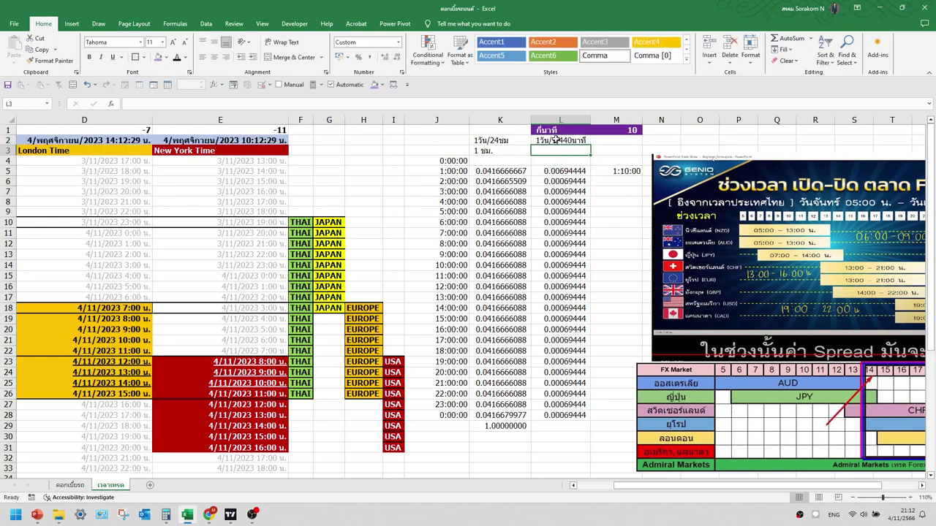
# Return to the time table and review the London times between rows 7 and 15.
pyautogui.click(513, 181)
pyautogui.moveTo(625, 486); pyautogui.dragTo(579, 487)
pyautogui.click(416, 190)
pyautogui.click(421, 221)
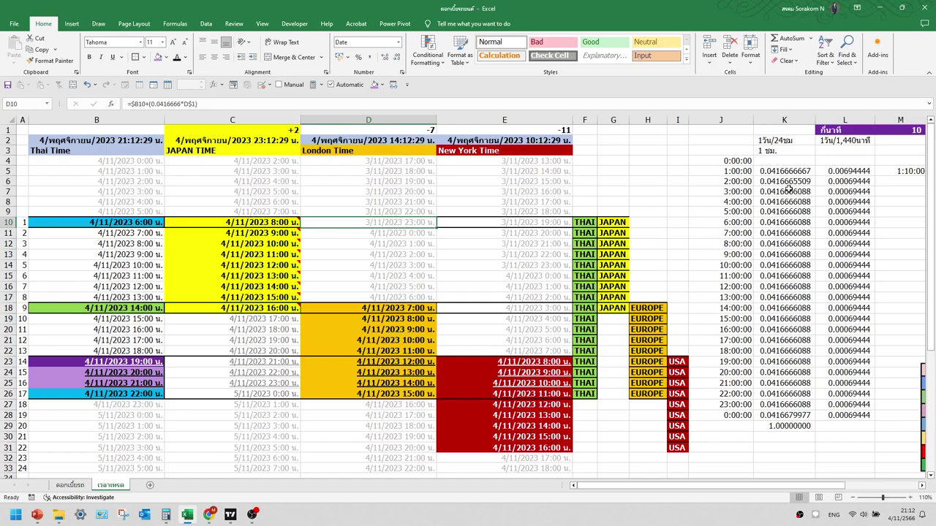
pyautogui.click(381, 193)
pyautogui.click(342, 233)
pyautogui.click(415, 278)
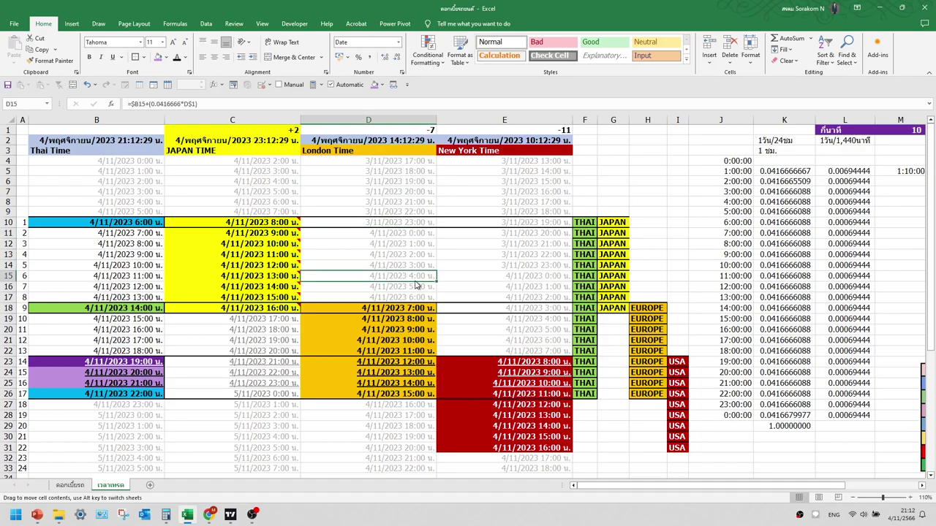
# Examine the London–New York overlap across B23:E26 and the hours just before it.
pyautogui.click(854, 497)
pyautogui.click(212, 349)
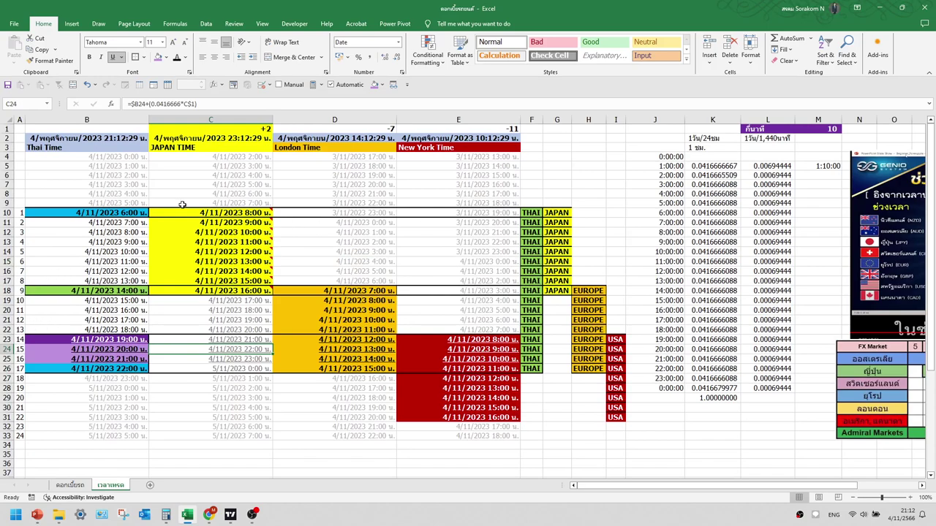
pyautogui.moveTo(105, 339); pyautogui.dragTo(453, 371)
pyautogui.click(322, 320)
pyautogui.click(280, 359)
pyautogui.click(18, 329)
pyautogui.click(169, 311)
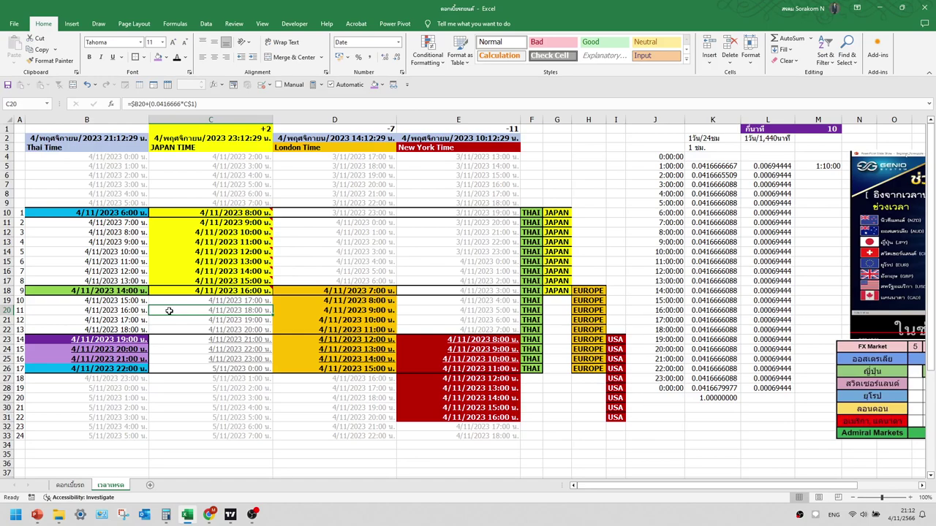
# Switch to Chrome, open YouTube in a new tab, and return to the Excel workbook.
pyautogui.click(208, 515)
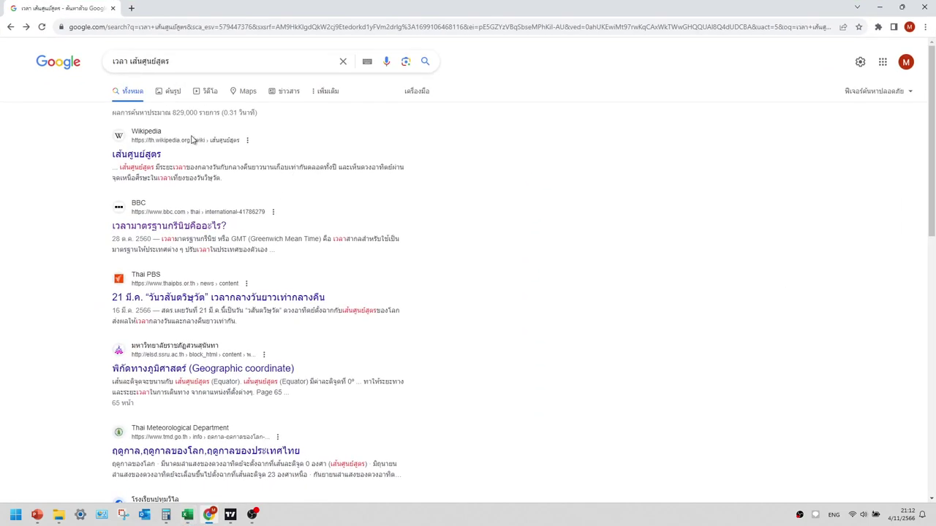
pyautogui.hotkey('ctrl', 't')
pyautogui.click(66, 44)
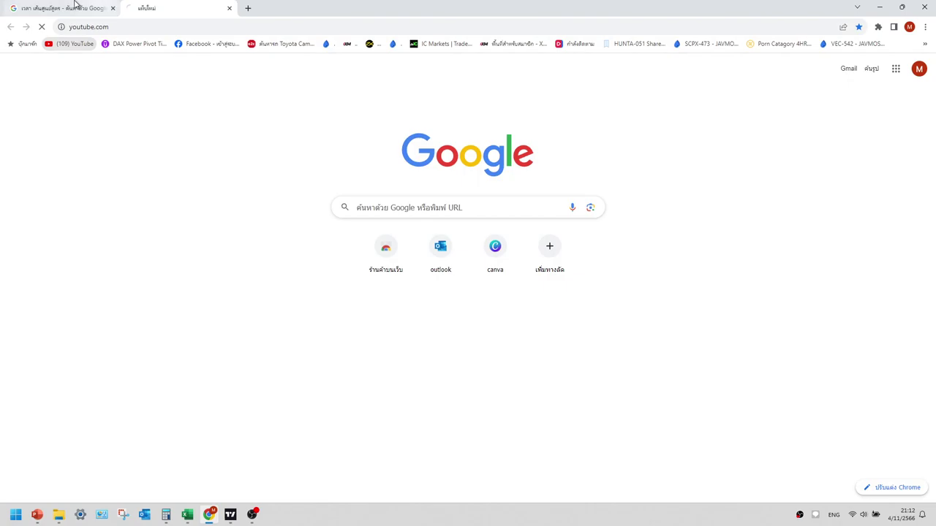
pyautogui.click(83, 8)
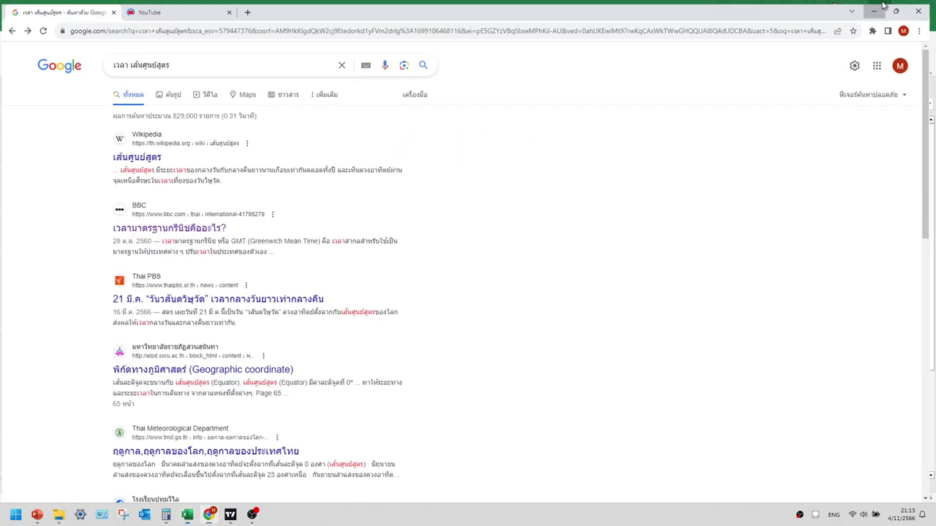
pyautogui.click(879, 6)
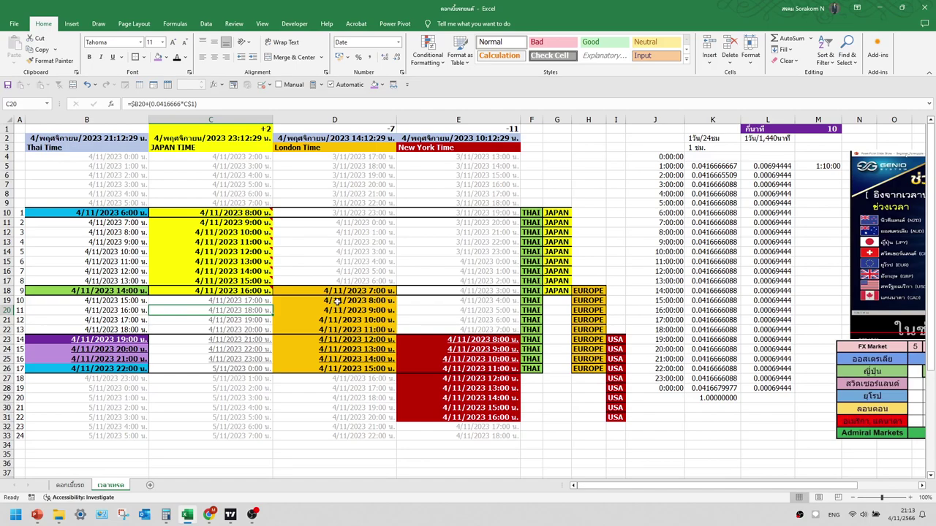
# Set the font colour of the London opening hours D18:D20 to light blue.
pyautogui.moveTo(340, 291); pyautogui.dragTo(333, 310)
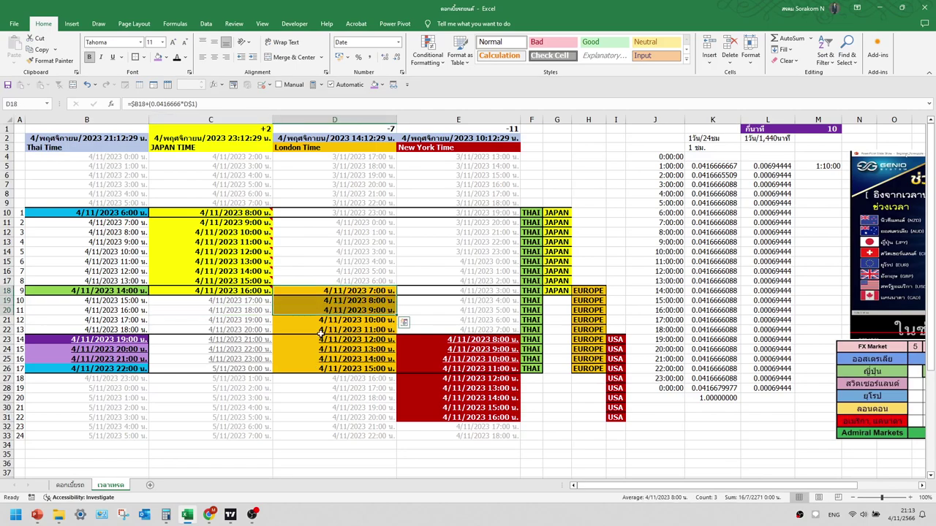
pyautogui.click(366, 326)
pyautogui.moveTo(351, 291)
pyautogui.mouseDown()
pyautogui.moveTo(351, 320)
pyautogui.moveTo(351, 310)
pyautogui.mouseUp()
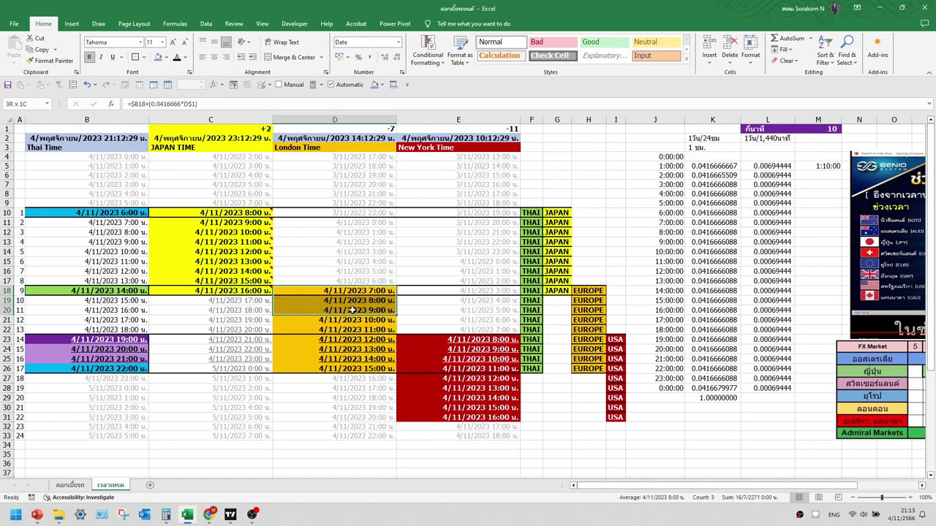
pyautogui.click(186, 57)
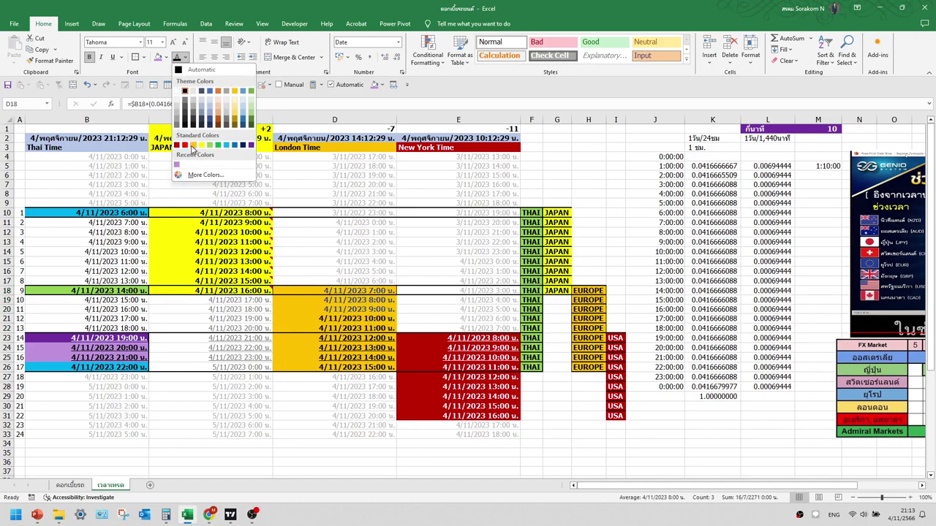
pyautogui.click(235, 148)
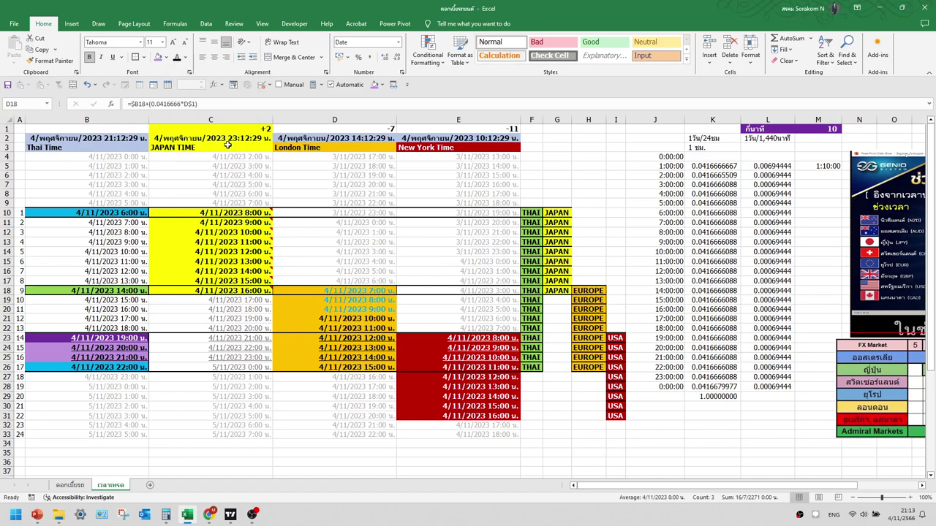
# Set the font colour of the London opening hours D18:D20 to red.
pyautogui.moveTo(377, 291); pyautogui.dragTo(375, 312)
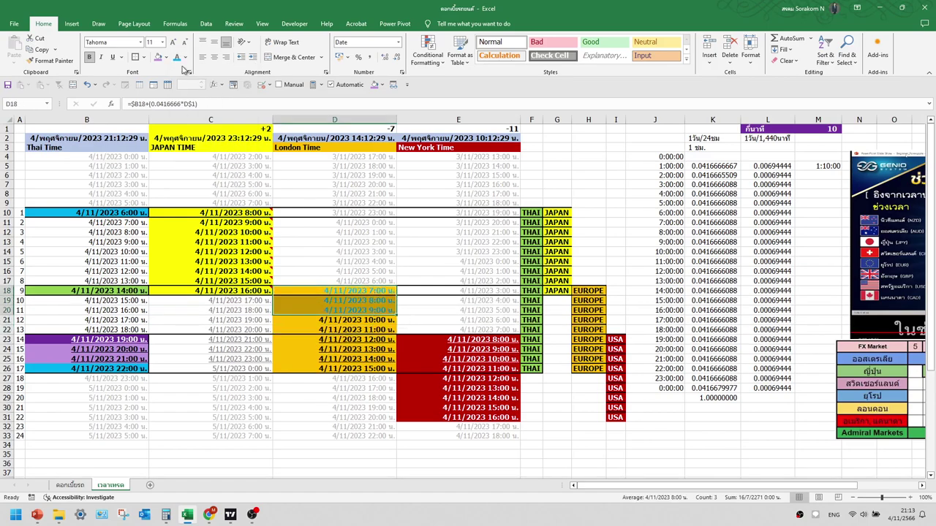
pyautogui.click(185, 57)
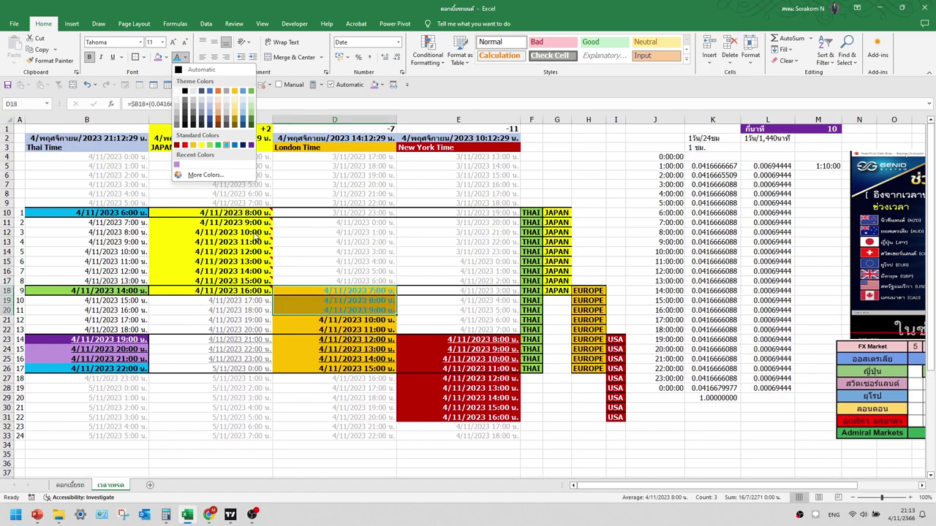
pyautogui.click(183, 145)
pyautogui.click(345, 303)
pyautogui.click(340, 351)
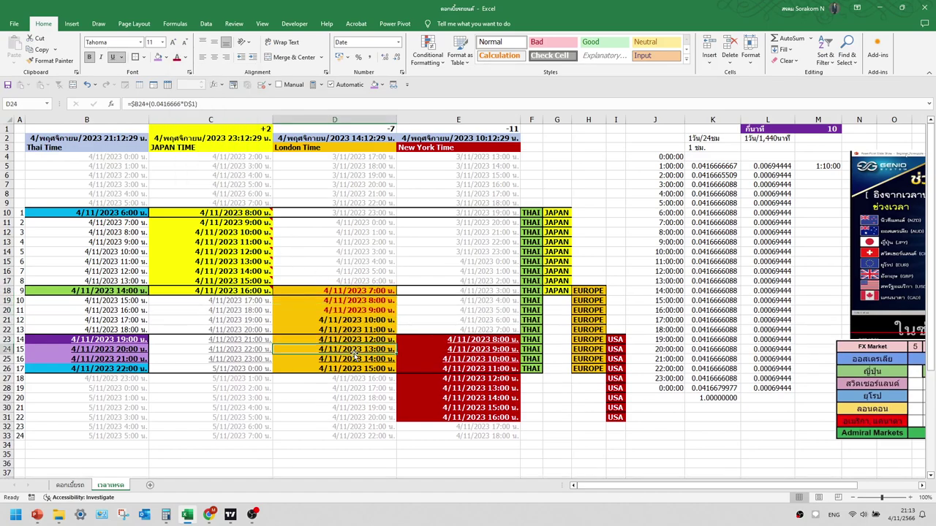
# Examine the Thai hours in column B against the Japan, London and New York session hours down to the overlap in row 26.
pyautogui.click(242, 319)
pyautogui.click(152, 301)
pyautogui.click(494, 443)
pyautogui.click(585, 426)
pyautogui.click(649, 388)
pyautogui.click(564, 424)
pyautogui.click(483, 398)
pyautogui.click(201, 281)
pyautogui.click(91, 234)
pyautogui.click(150, 202)
pyautogui.click(103, 272)
pyautogui.click(102, 250)
pyautogui.click(125, 310)
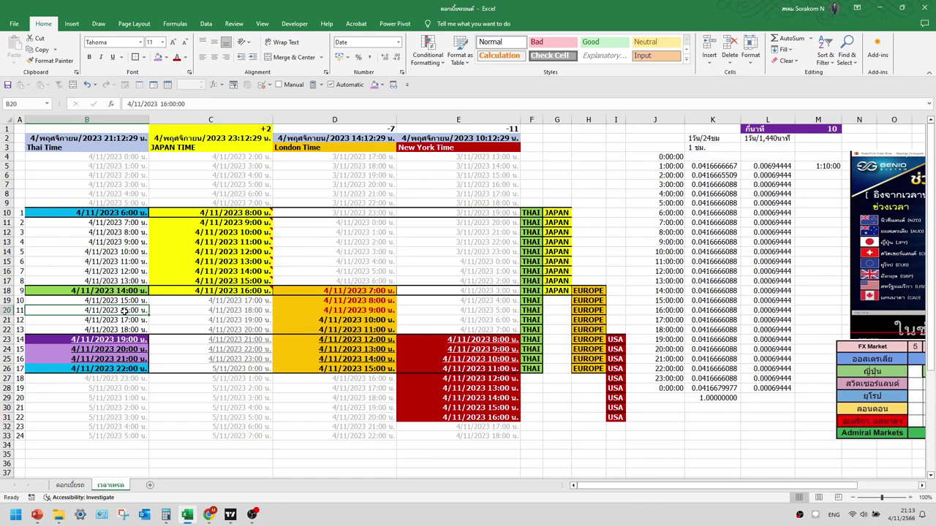
pyautogui.click(164, 289)
pyautogui.click(321, 350)
pyautogui.click(368, 300)
pyautogui.click(389, 339)
pyautogui.click(424, 371)
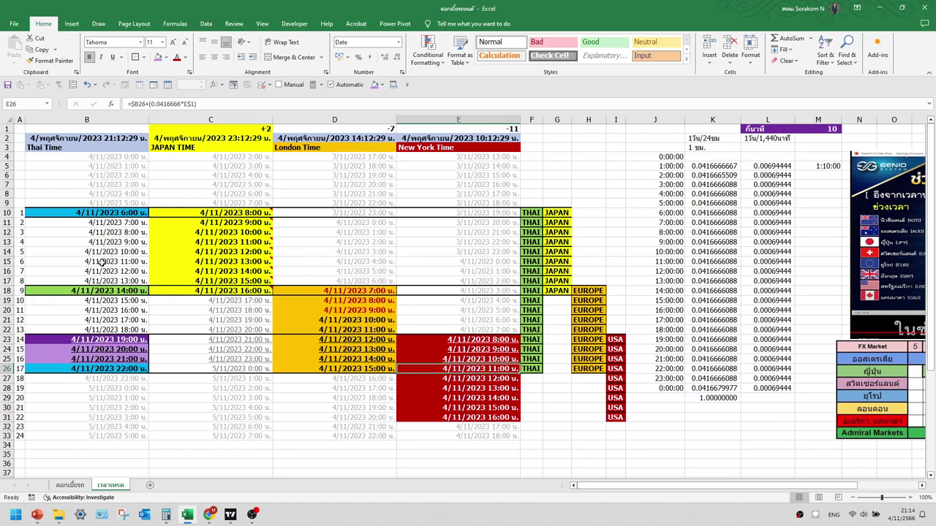
# Examine the Thai-time session opening hours in B10, B18 and B23 and the overlap through B26.
pyautogui.click(115, 215)
pyautogui.click(114, 311)
pyautogui.click(121, 397)
pyautogui.click(125, 359)
pyautogui.click(126, 261)
pyautogui.click(120, 310)
pyautogui.click(122, 368)
pyautogui.click(126, 340)
pyautogui.click(219, 320)
pyautogui.click(253, 397)
pyautogui.click(354, 350)
pyautogui.click(458, 455)
pyautogui.click(532, 427)
pyautogui.moveTo(614, 432); pyautogui.dragTo(72, 253)
pyautogui.click(88, 171)
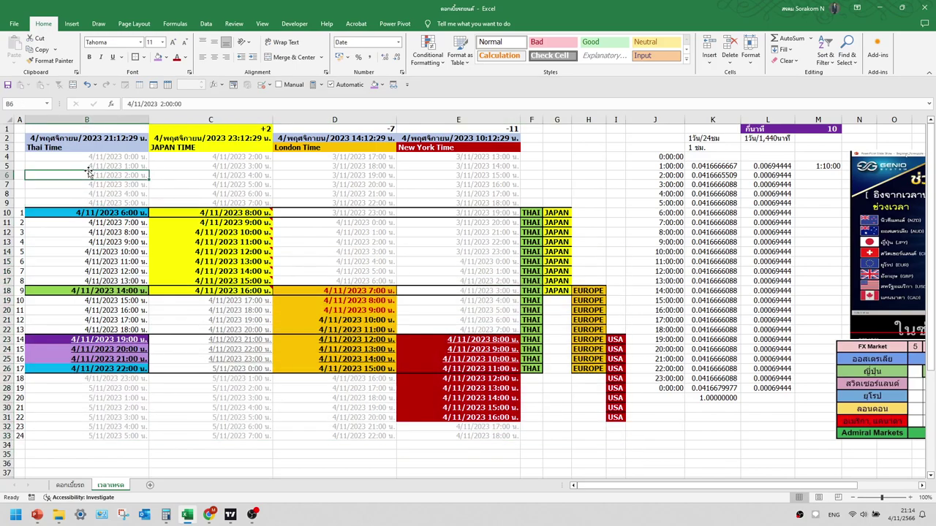
# Shift the Forex market hours picture slightly left and return the selection to the time table.
pyautogui.moveTo(229, 291)
pyautogui.moveTo(852, 244); pyautogui.dragTo(843, 242)
pyautogui.click(312, 320)
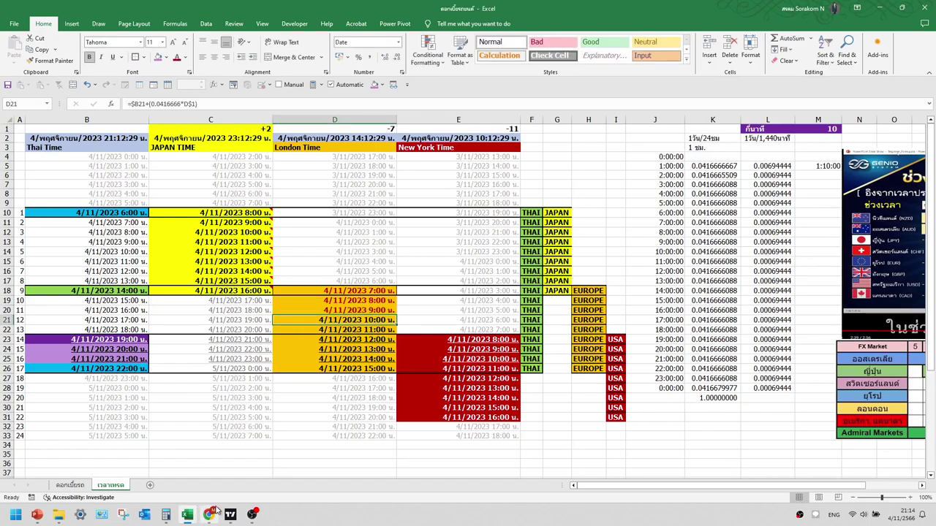
pyautogui.click(250, 311)
pyautogui.click(229, 367)
pyautogui.click(246, 376)
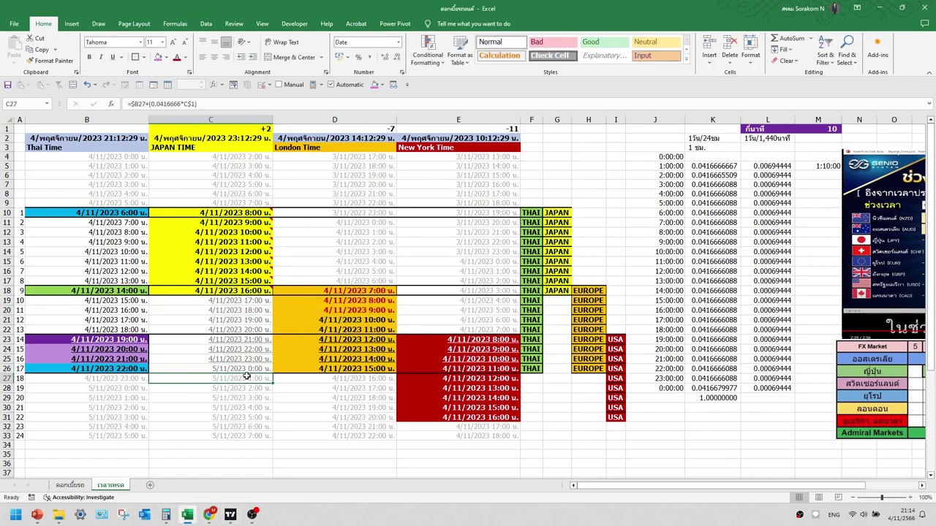
# Switch to TradingView and examine the coloured session bands on the EURUSD chart with the Sessions indicator.
pyautogui.click(231, 514)
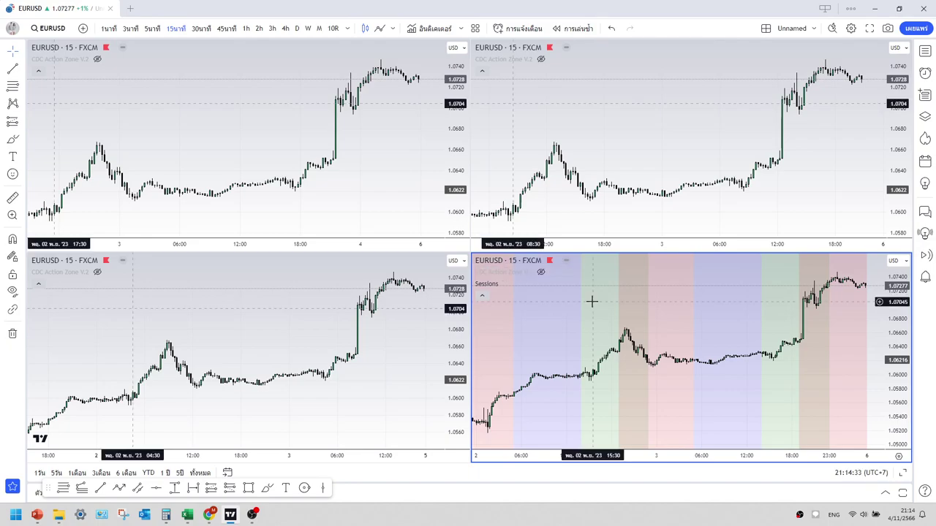
pyautogui.scroll(2, 591, 301)
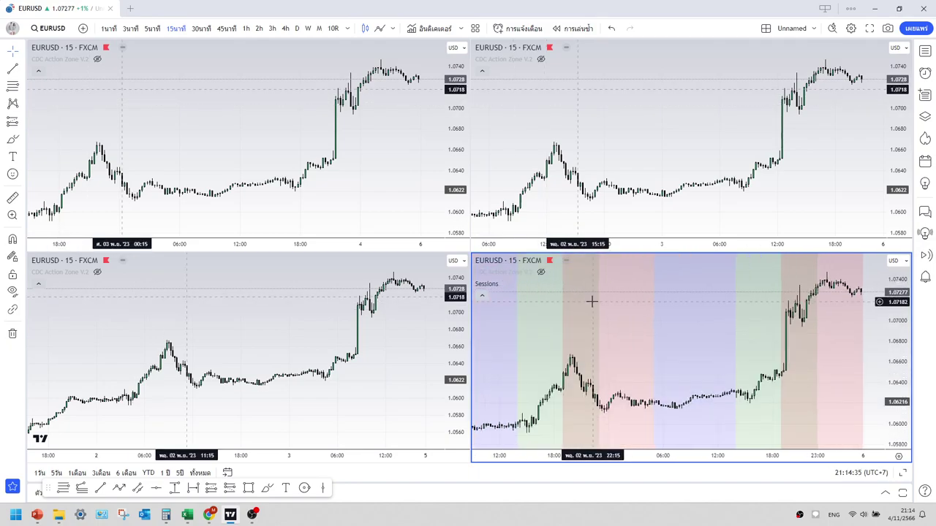
pyautogui.scroll(-2, 592, 301)
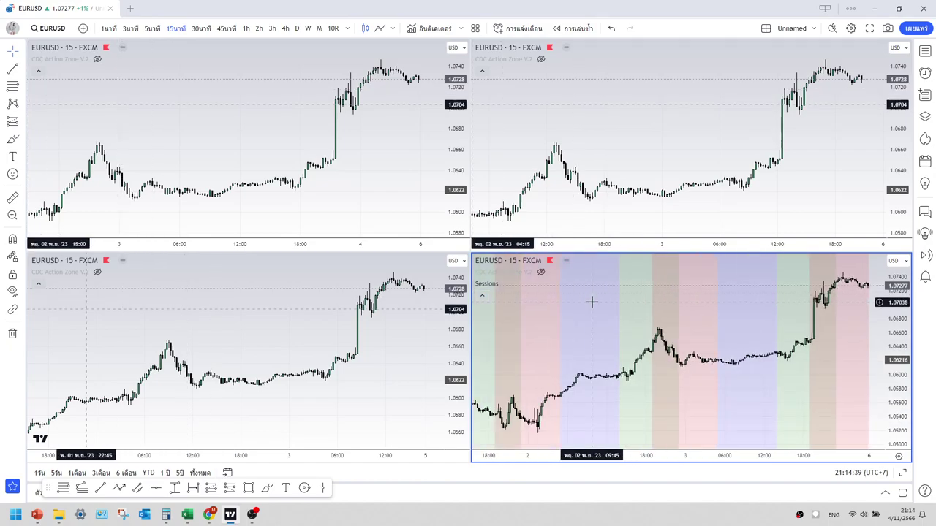
pyautogui.scroll(3, 592, 301)
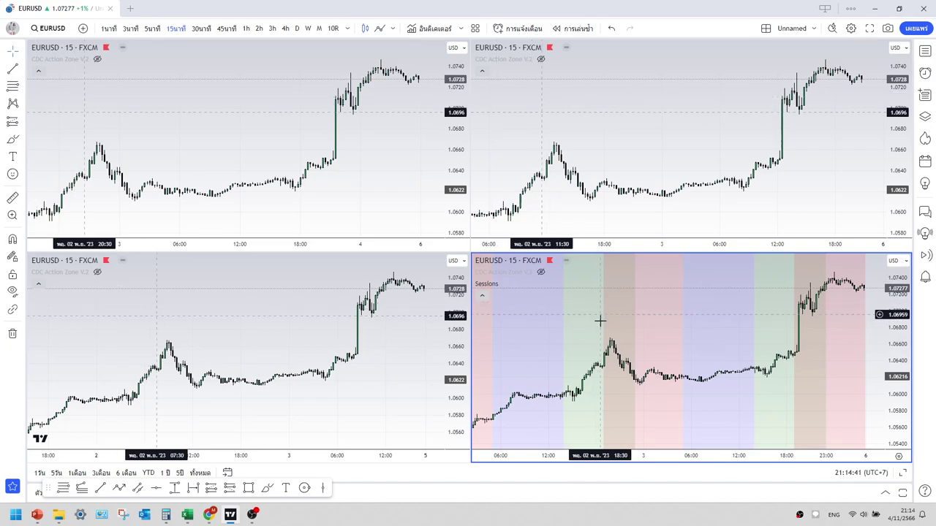
pyautogui.scroll(2, 611, 336)
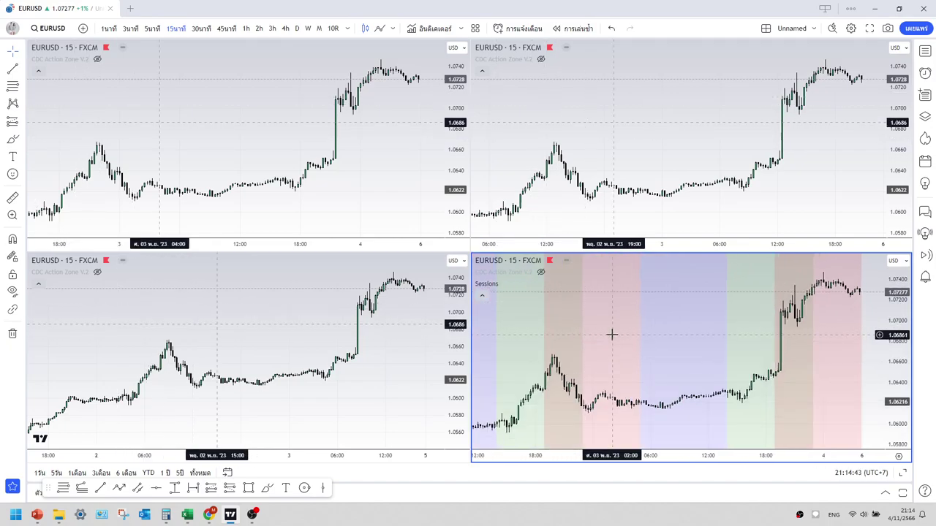
pyautogui.scroll(1, 611, 335)
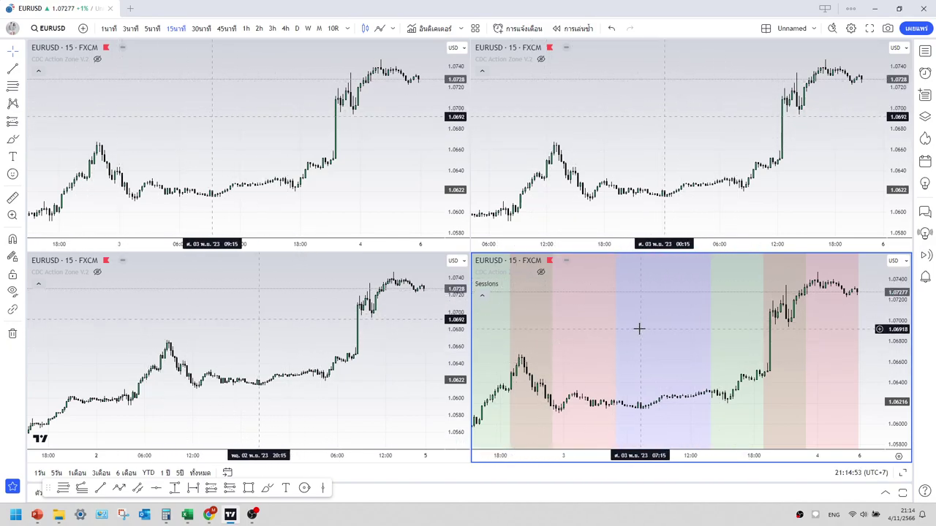
# Activate the EURUSD chart set to UTC-4 and check its time zone.
pyautogui.click(369, 391)
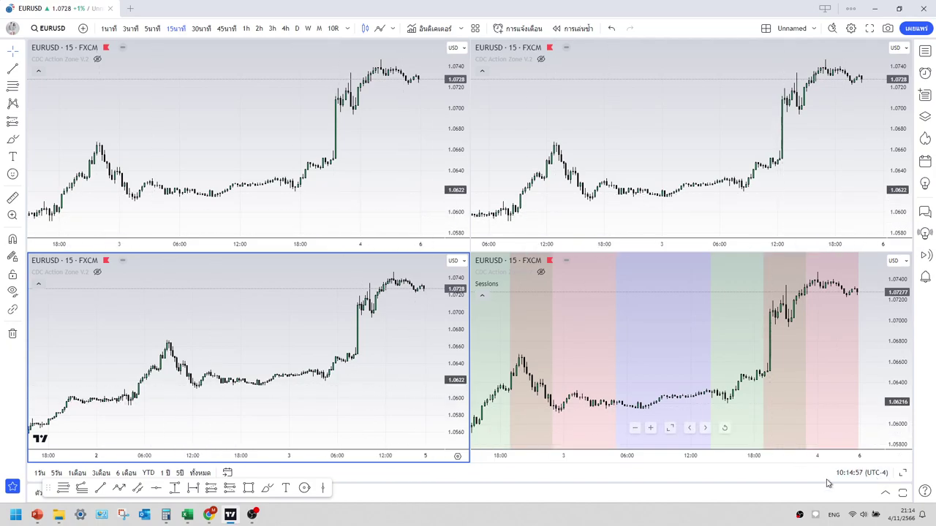
pyautogui.click(862, 472)
pyautogui.click(355, 392)
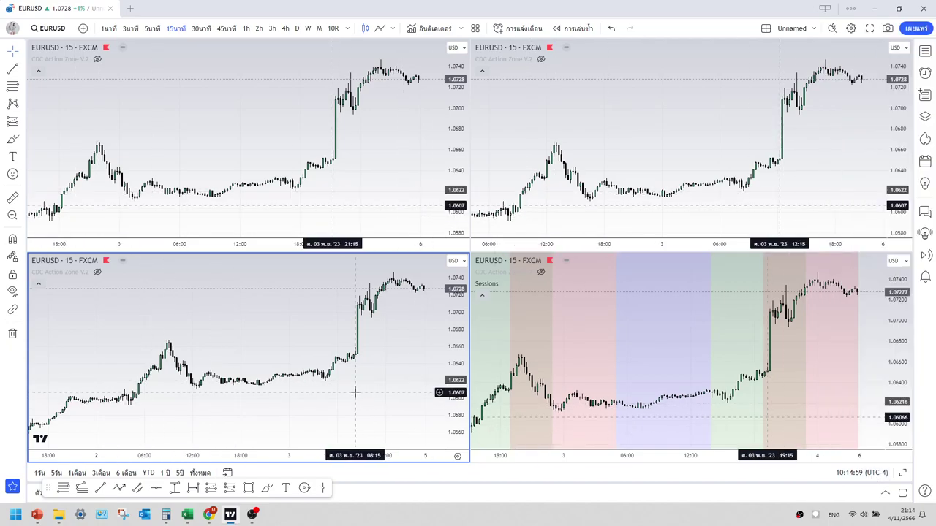
# Arrange TradingView and the Excel workbook side by side and set the sheet zoom to 80%.
pyautogui.press('super+Right')
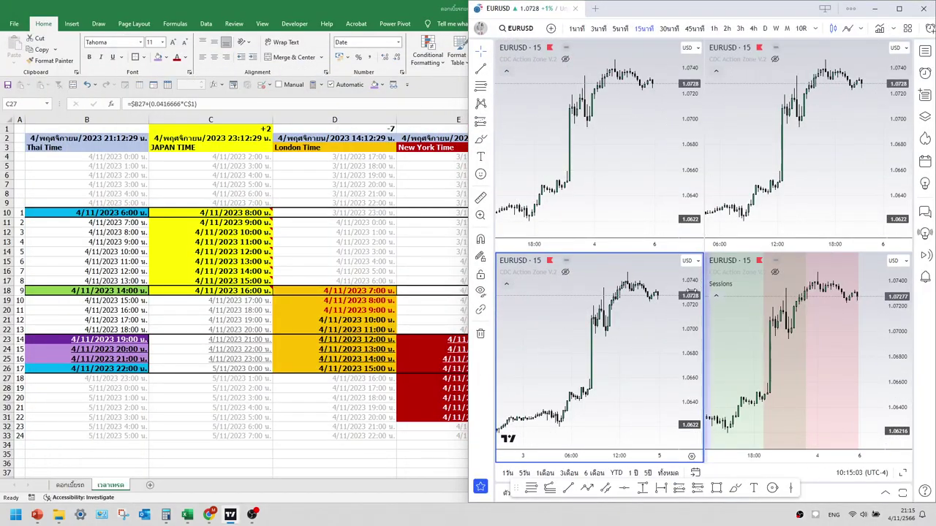
pyautogui.moveTo(328, 5); pyautogui.dragTo(0, 100)
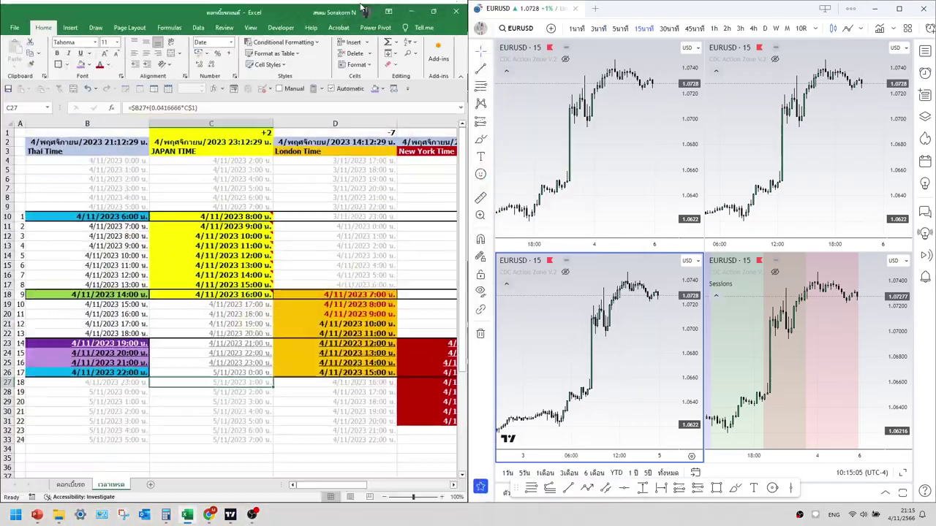
pyautogui.click(326, 352)
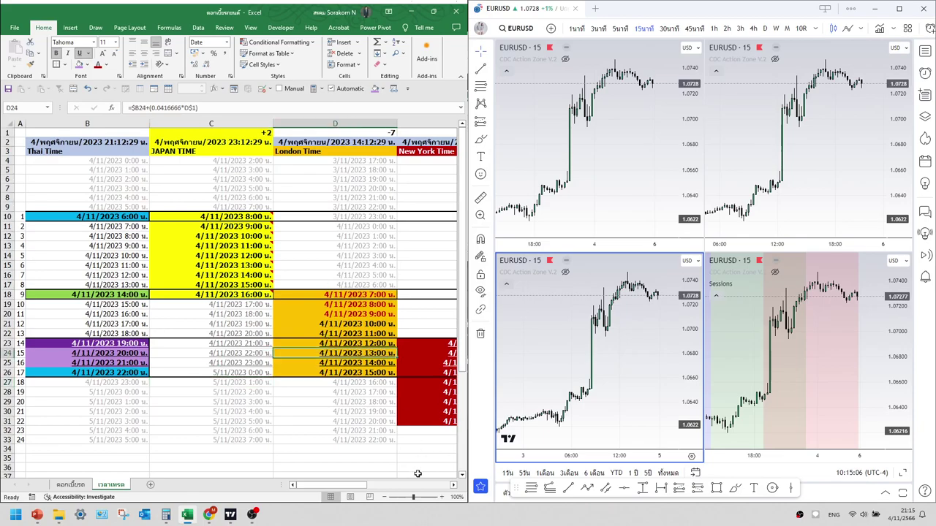
pyautogui.click(383, 497)
pyautogui.click(383, 497)
# Activate the EURUSD charts in turn to compare their UTC+7, UTC-4, UTC and UTC+9 clocks.
pyautogui.click(837, 347)
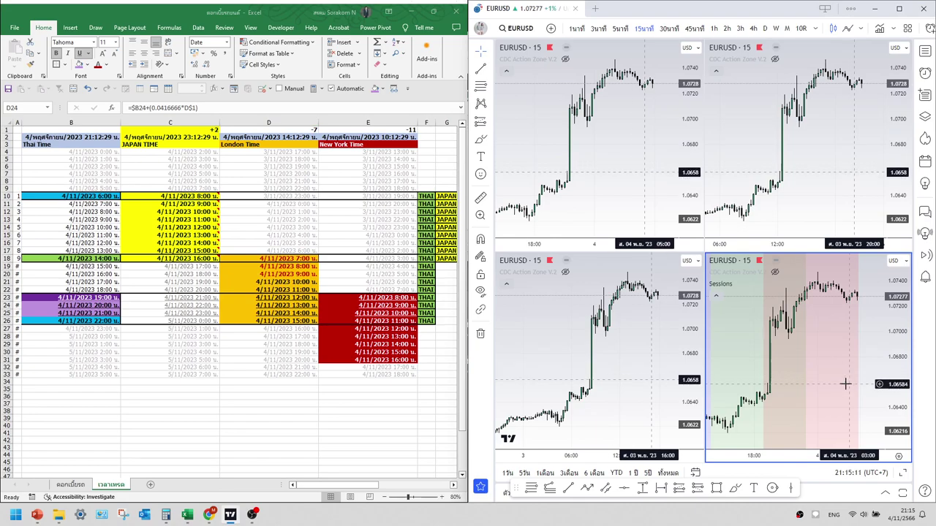
pyautogui.click(628, 357)
pyautogui.click(834, 147)
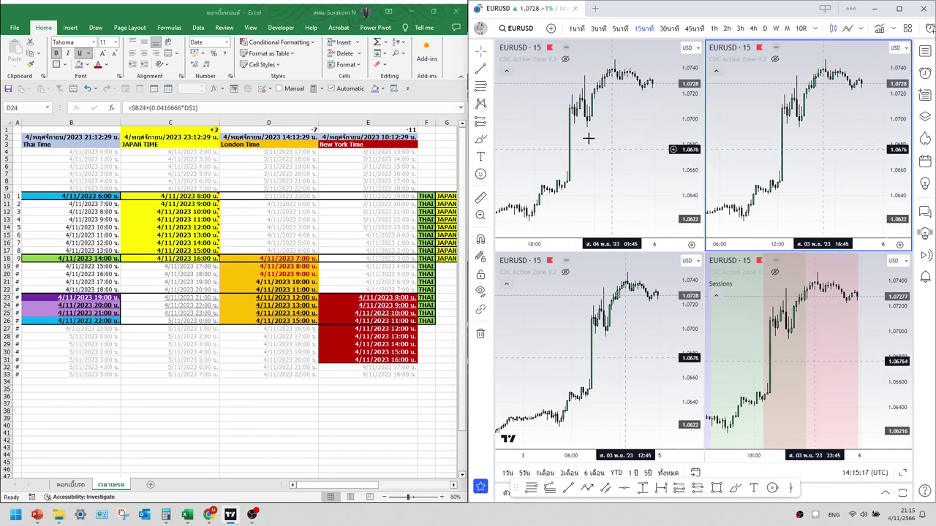
pyautogui.click(610, 172)
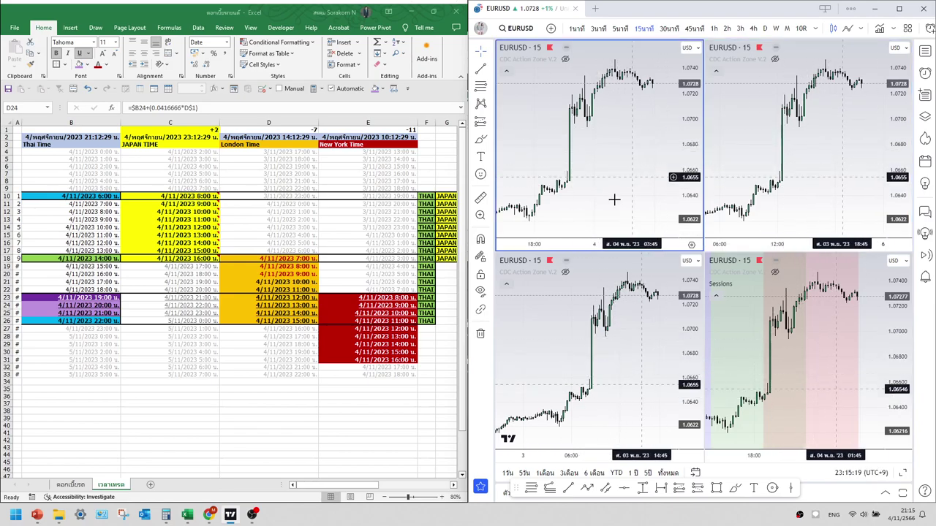
# Replace the EUROPE session labels in H18:H26 with LONDON.
pyautogui.click(421, 259)
pyautogui.press('Right')
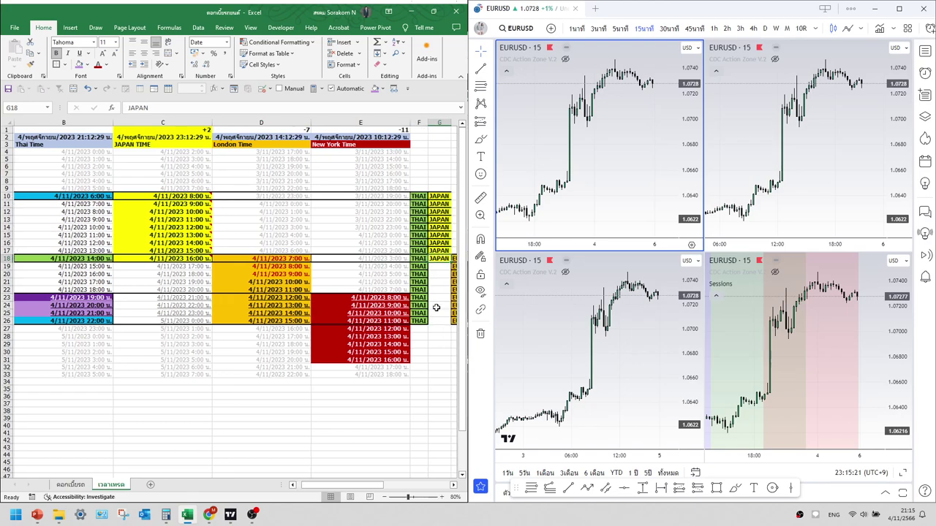
pyautogui.press('Right')
pyautogui.doubleClick(152, 107)
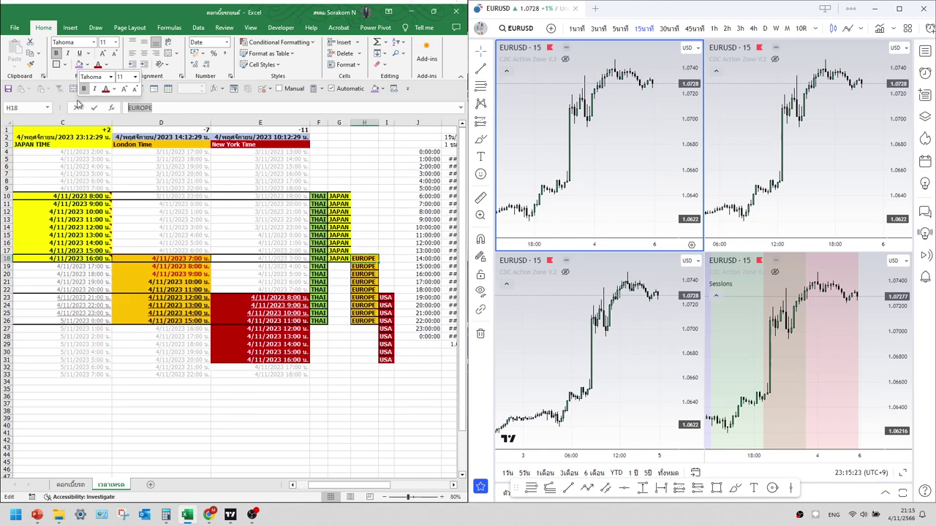
pyautogui.write('LONDO')
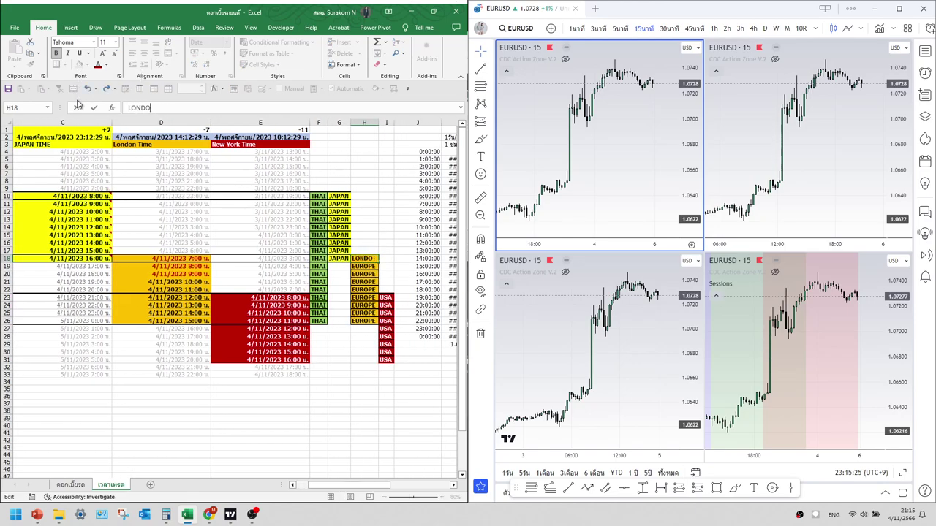
pyautogui.hotkey('ctrl', 'Return')
pyautogui.hotkey('shift', 'Down')
pyautogui.hotkey('shift', 'Down')
pyautogui.hotkey('shift', 'Down')
pyautogui.hotkey('shift', 'Down')
pyautogui.hotkey('shift', 'Down')
pyautogui.hotkey('shift', 'Down')
pyautogui.hotkey('shift', 'Down')
pyautogui.hotkey('shift', 'Down')
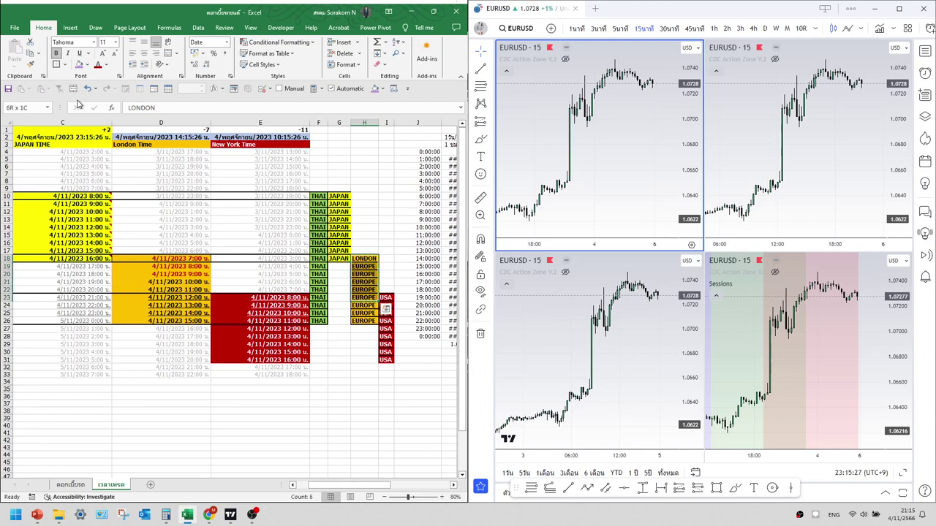
pyautogui.hotkey('ctrl', 'd')
# Replace the USA session labels in I23:I31 with NY.
pyautogui.press('Right')
pyautogui.press('Down')
pyautogui.press('Down')
pyautogui.press('Down')
pyautogui.press('Down')
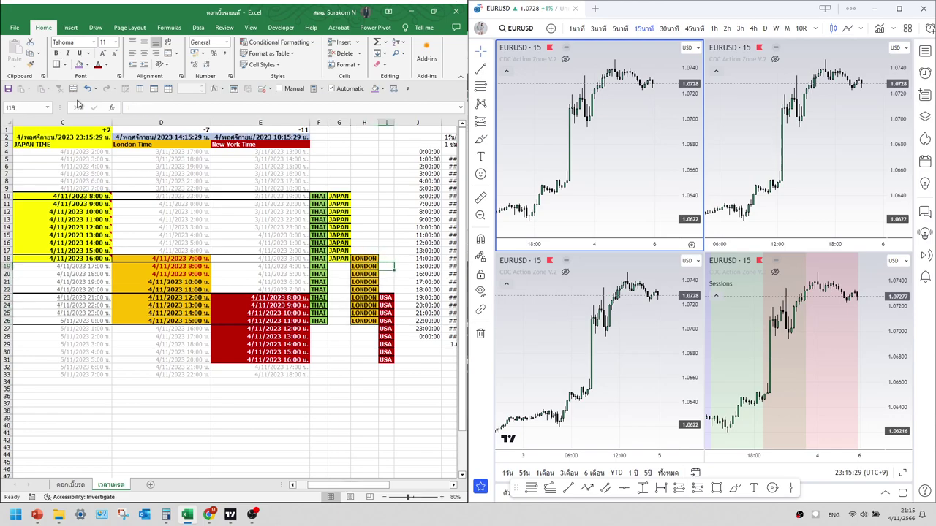
pyautogui.press('Down')
pyautogui.write('NY')
pyautogui.hotkey('ctrl', 'Return')
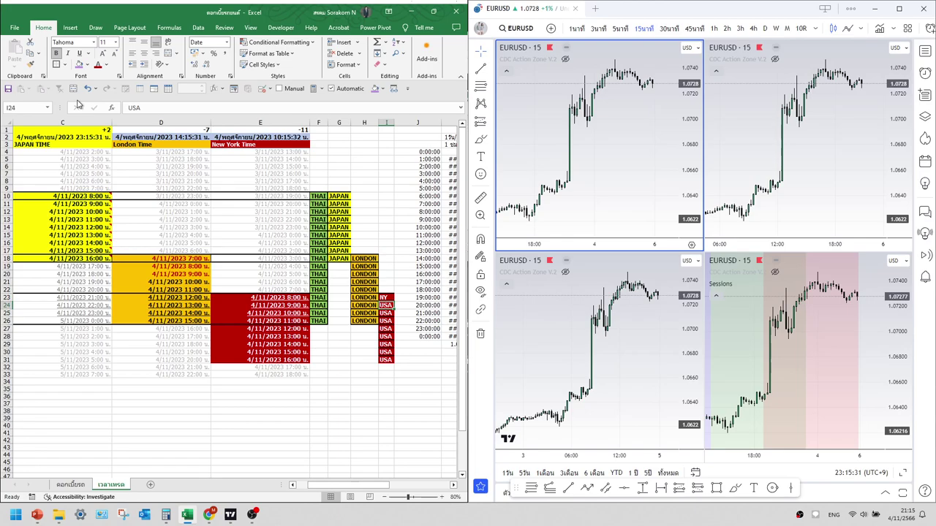
pyautogui.hotkey('shift', 'Down')
pyautogui.hotkey('shift', 'Down')
pyautogui.hotkey('shift', 'Down')
pyautogui.hotkey('shift', 'Down')
pyautogui.hotkey('shift', 'Down')
pyautogui.hotkey('shift', 'Down')
pyautogui.hotkey('shift', 'Down')
pyautogui.hotkey('shift', 'Down')
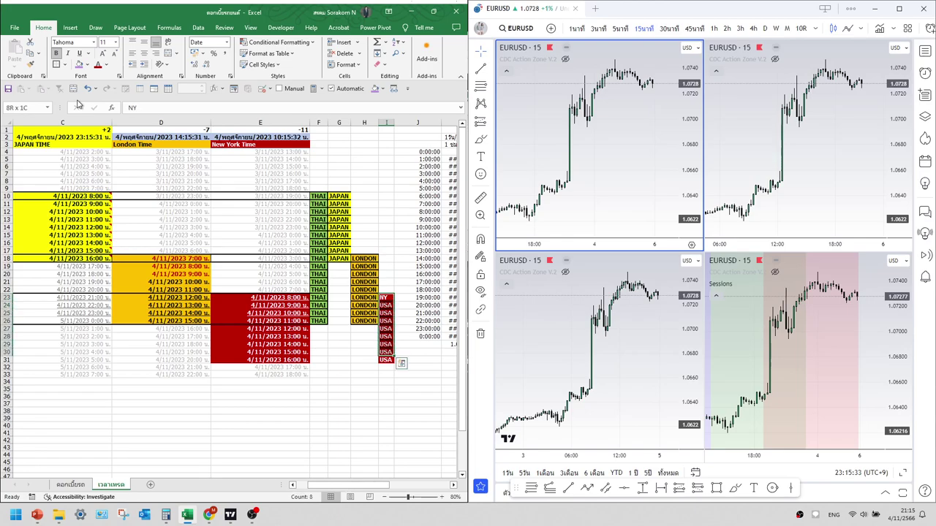
pyautogui.hotkey('ctrl', 'd')
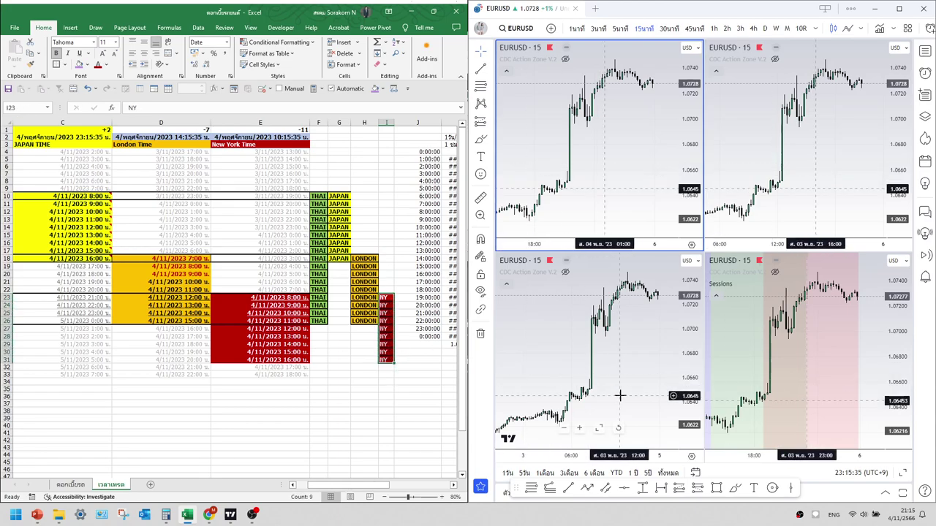
# Examine the full day of coloured bands on the UTC+7 EURUSD chart with the Sessions indicator.
pyautogui.click(814, 345)
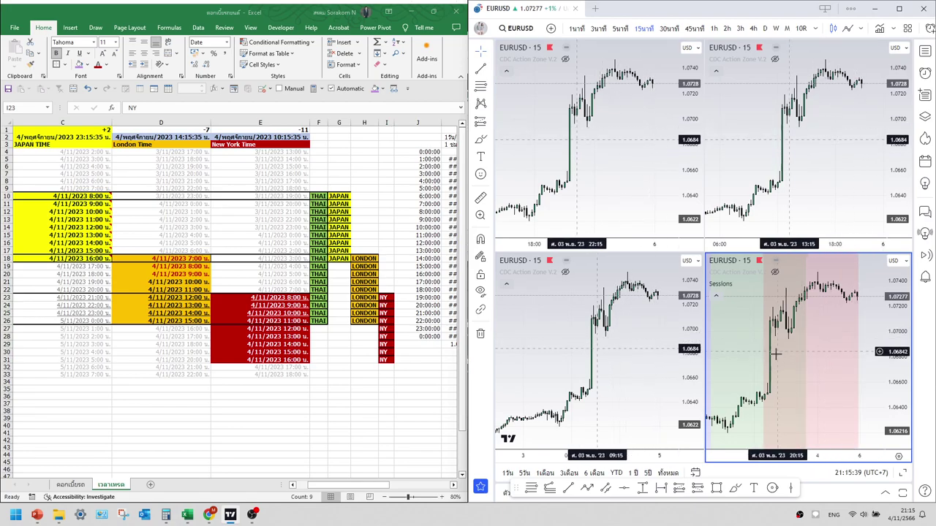
pyautogui.scroll(-2, 803, 355)
pyautogui.scroll(-2, 803, 355)
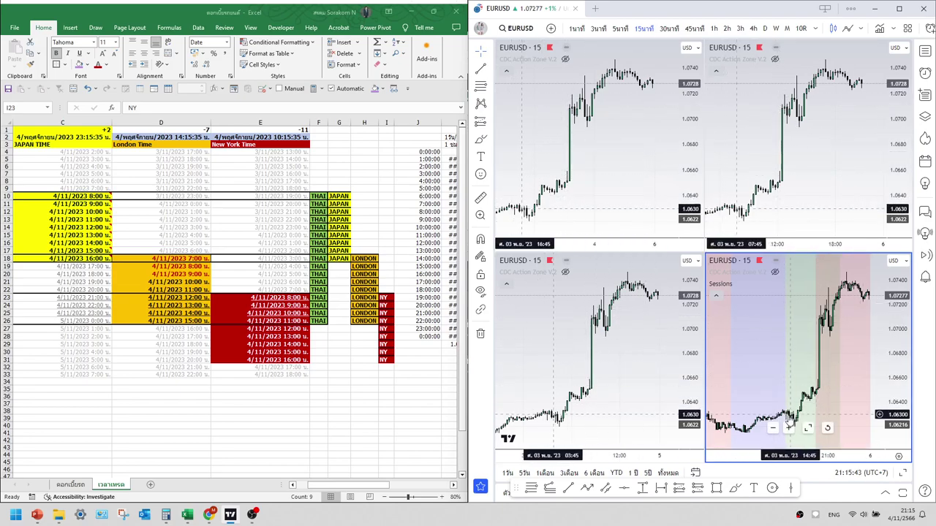
pyautogui.scroll(-2, 786, 407)
pyautogui.scroll(2, 777, 391)
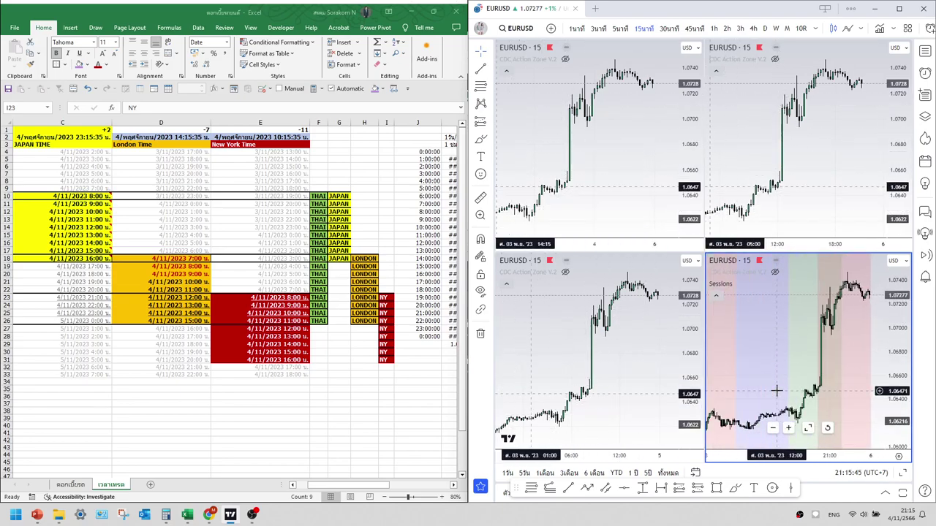
pyautogui.moveTo(729, 286)
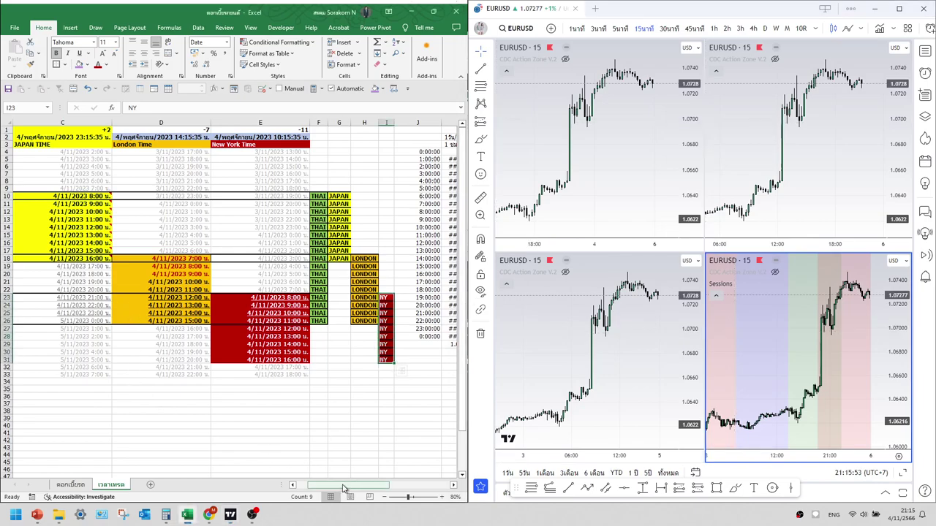
# Set the sheet zoom to 70% and select cell C21 in the time table.
pyautogui.click(371, 497)
pyautogui.click(385, 497)
pyautogui.click(125, 261)
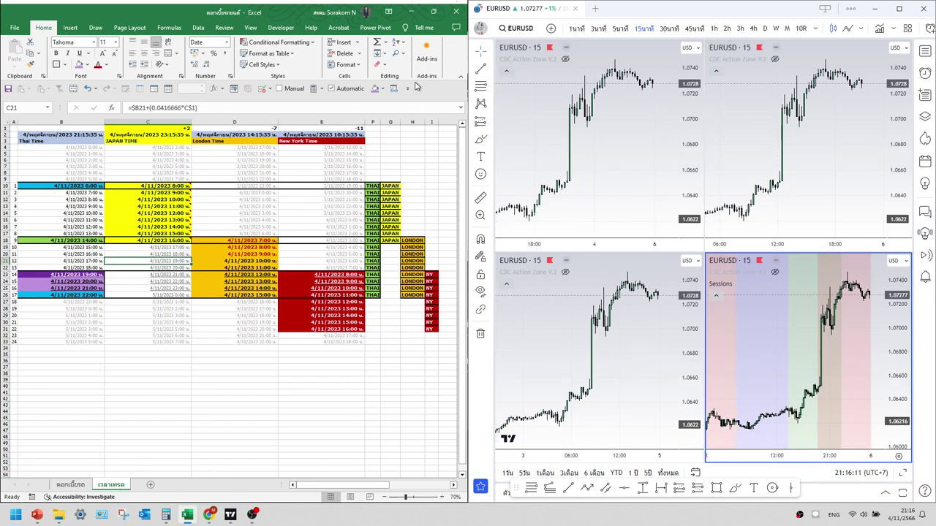
# Restore the Excel window to its wider size and move the Forex market hours picture left, beside the session labels.
pyautogui.click(432, 11)
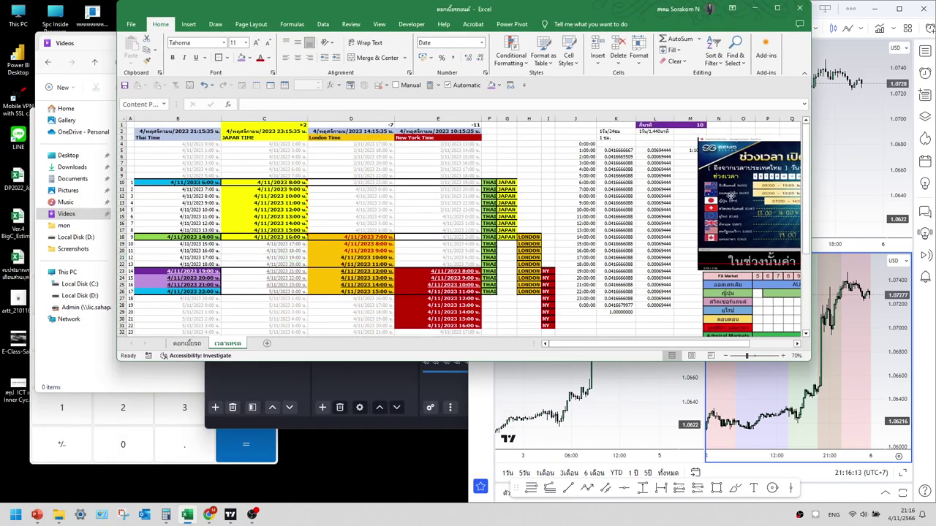
pyautogui.moveTo(738, 196); pyautogui.dragTo(628, 196)
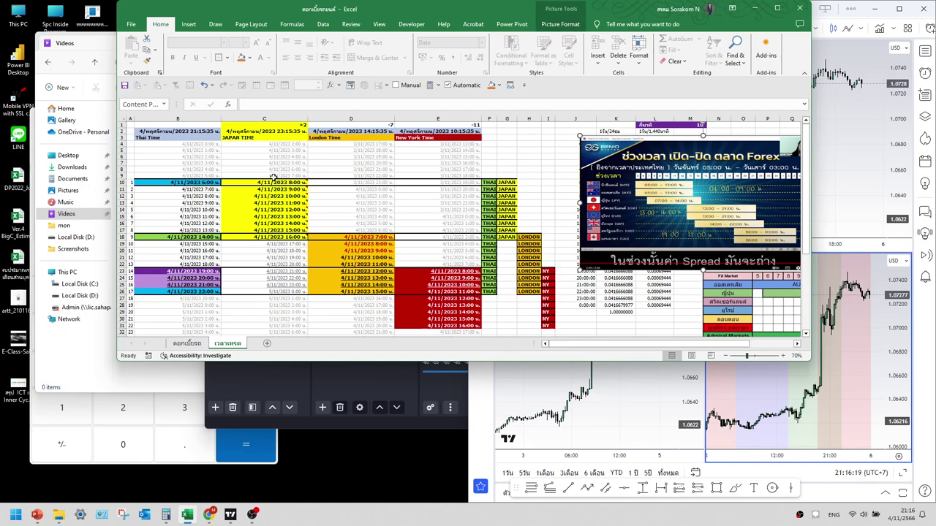
pyautogui.click(198, 176)
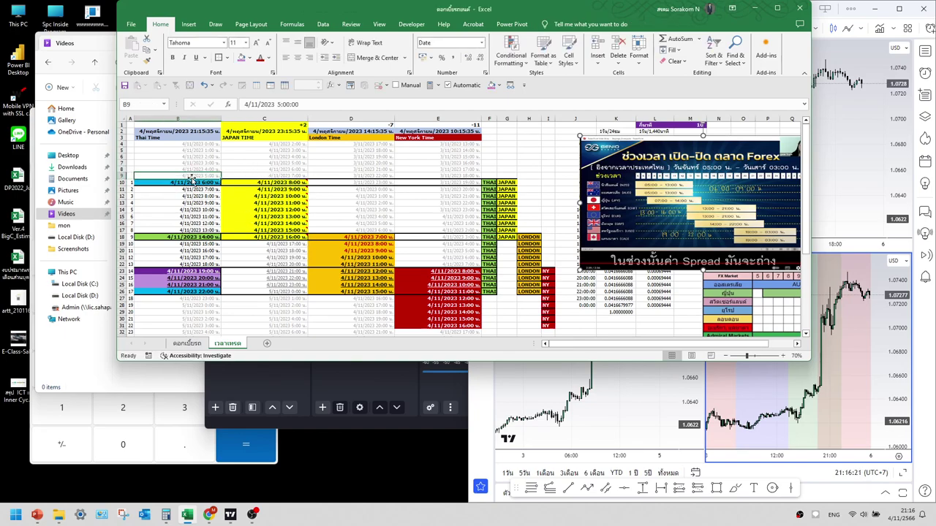
# Fill the 5:00 Thai-time cells B9:C9 with a light blue theme colour.
pyautogui.moveTo(249, 177); pyautogui.dragTo(201, 177)
pyautogui.click(249, 57)
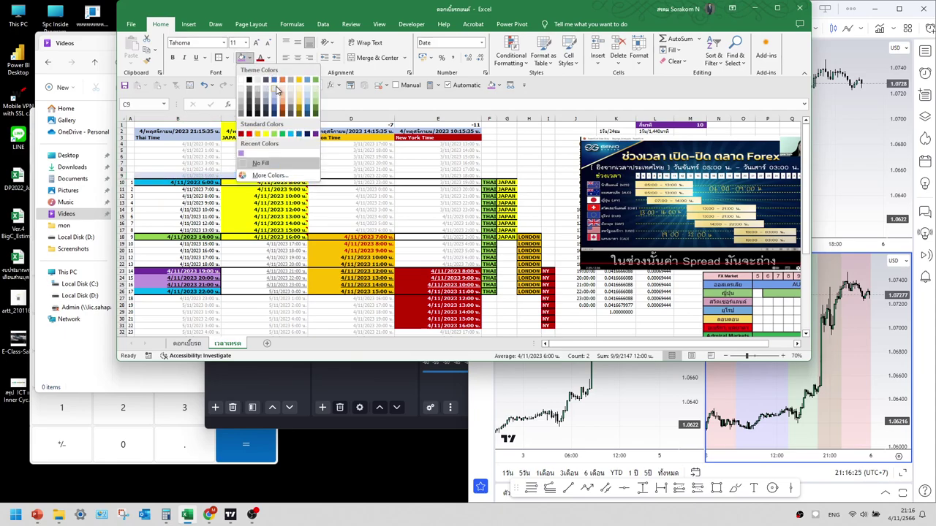
pyautogui.click(276, 89)
pyautogui.click(270, 229)
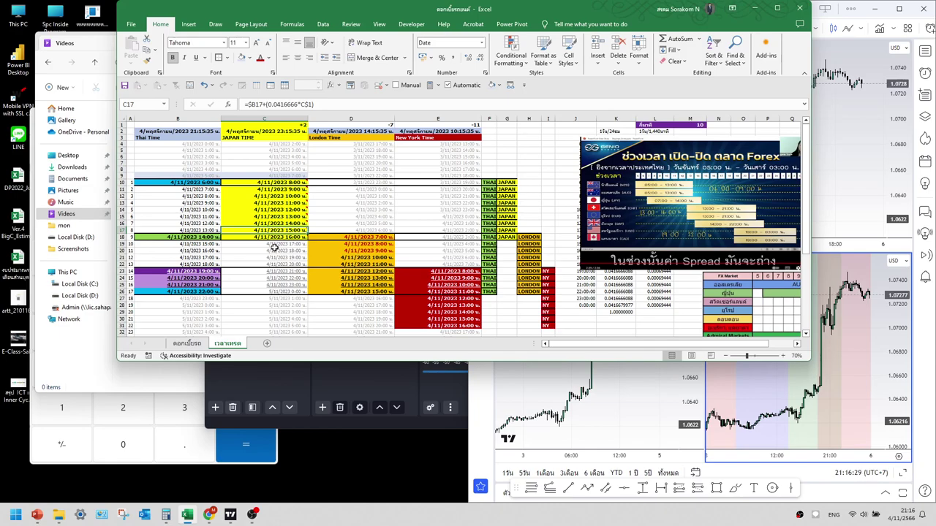
# Look through the UTC offsets in the TradingView chart's time zone list.
pyautogui.scroll(-1, 274, 249)
pyautogui.scroll(1, 274, 249)
pyautogui.click(861, 472)
pyautogui.scroll(-5, 888, 428)
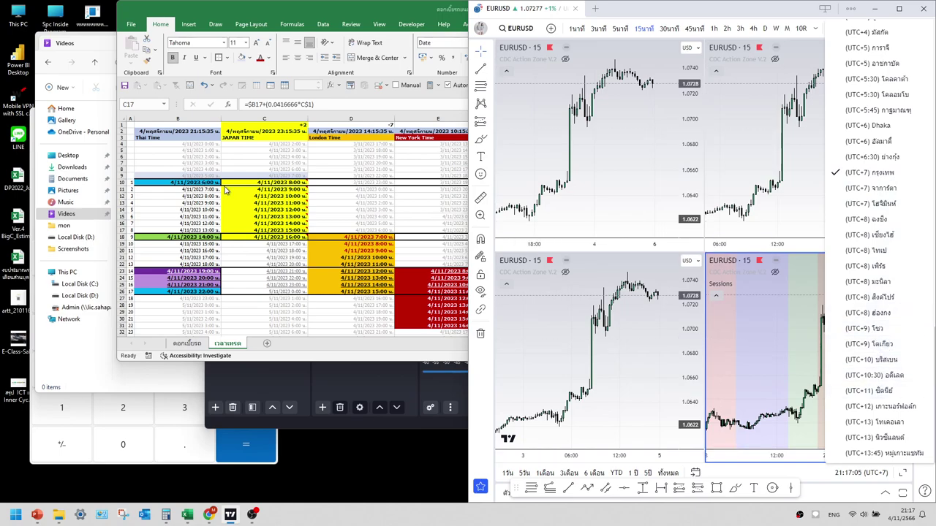
# Switch back to Excel and insert a new column before the Japan time column.
pyautogui.click(215, 190)
pyautogui.click(294, 169)
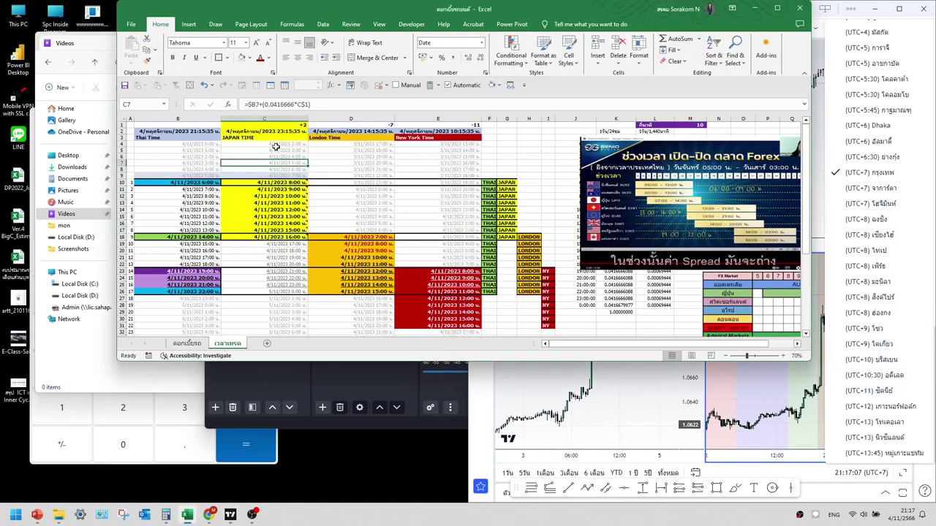
pyautogui.click(278, 118)
pyautogui.rightClick(280, 120)
pyautogui.click(314, 203)
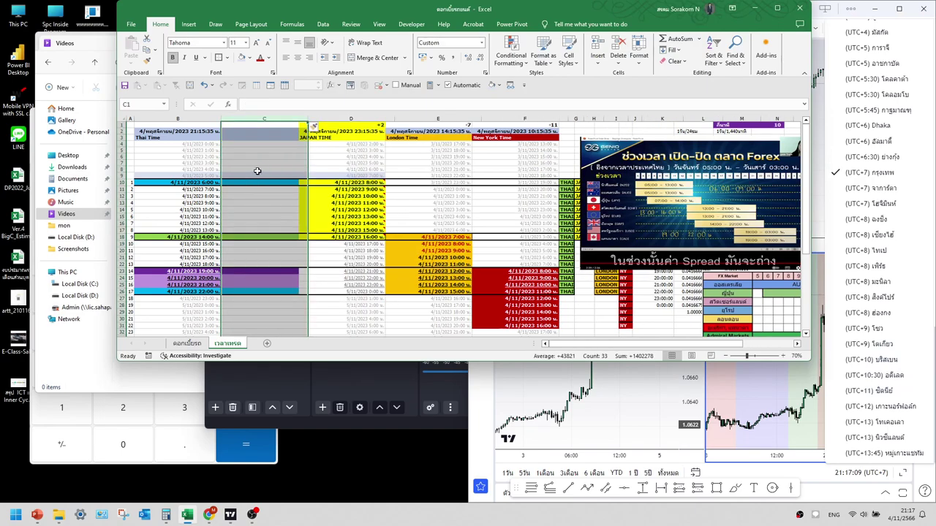
# Copy the Japan time header and hourly formulas from column D into the new column C.
pyautogui.click(289, 131)
pyautogui.click(346, 131)
pyautogui.hotkey('ctrl', 'c')
pyautogui.click(272, 121)
pyautogui.moveTo(345, 144); pyautogui.dragTo(350, 331)
pyautogui.hotkey('ctrl', 'c')
pyautogui.click(256, 133)
pyautogui.hotkey('ctrl', 'v')
pyautogui.press('Escape')
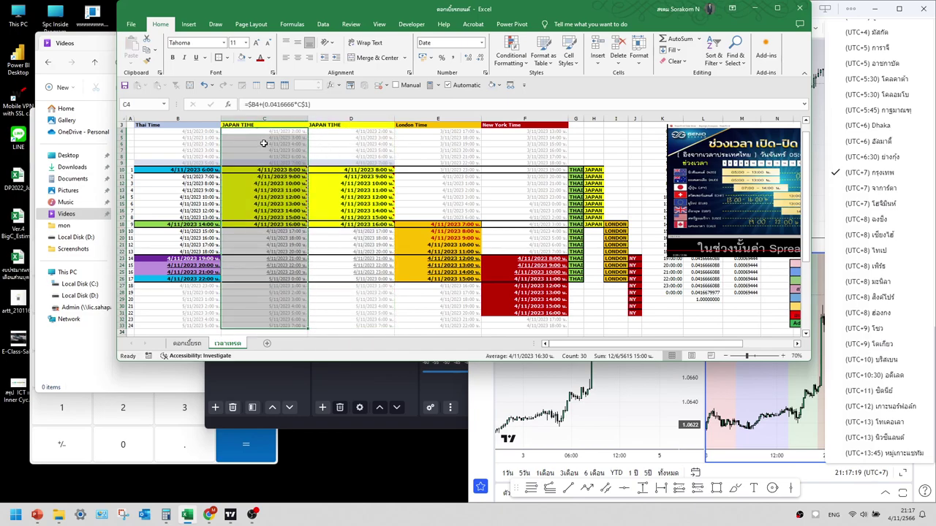
# Rename the header in C3 to AUS TIME.
pyautogui.scroll(1, 258, 142)
pyautogui.click(259, 137)
pyautogui.doubleClick(238, 137)
pyautogui.moveTo(241, 138); pyautogui.dragTo(196, 136)
pyautogui.write('A')
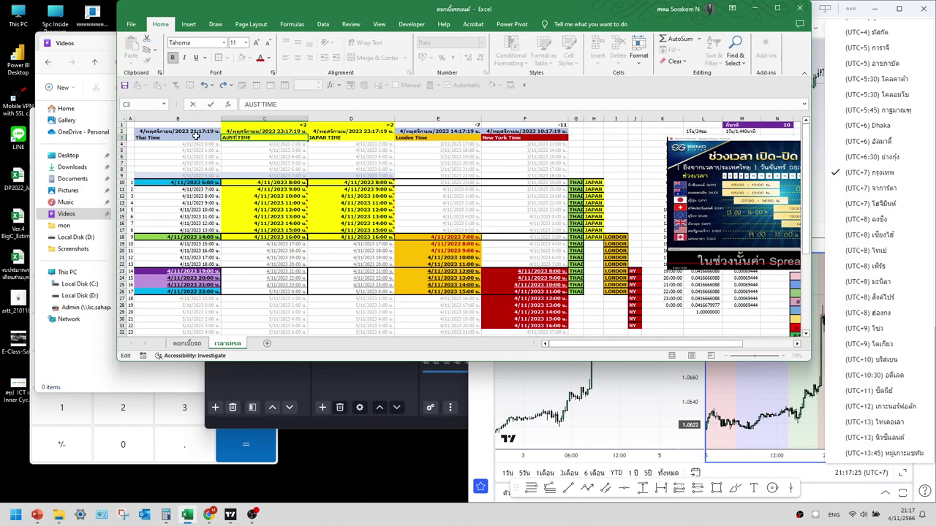
pyautogui.press('Return')
# Set the Australian hour offset in C1 to 4.
pyautogui.press('Up')
pyautogui.press('Up')
pyautogui.press('Up')
pyautogui.press('F2')
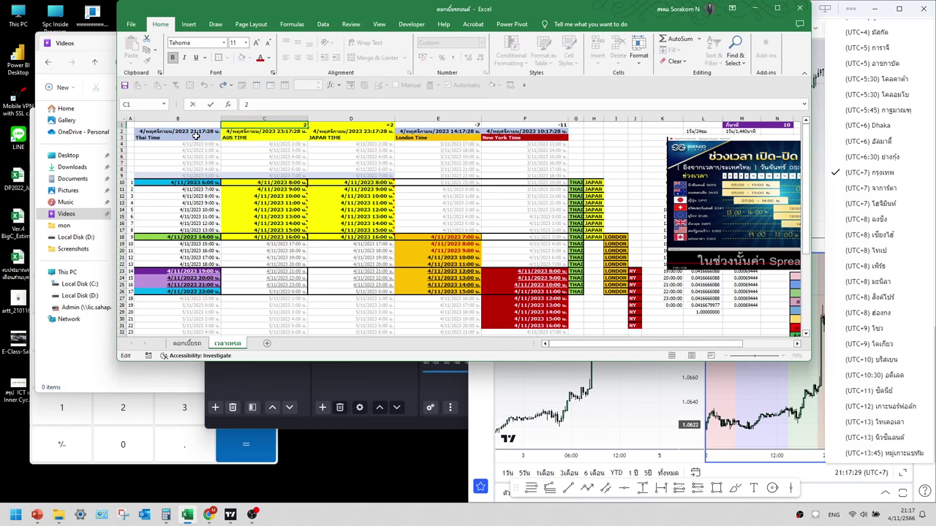
pyautogui.write('4')
pyautogui.press('Return')
# Check the converted Australian hours in column C and narrow the column slightly.
pyautogui.click(283, 176)
pyautogui.click(284, 190)
pyautogui.click(287, 210)
pyautogui.click(285, 171)
pyautogui.click(286, 203)
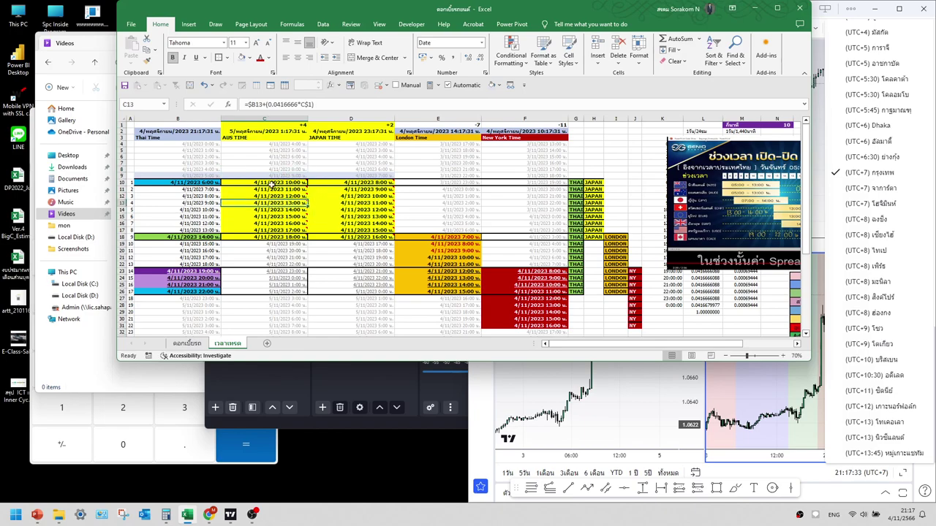
pyautogui.click(256, 176)
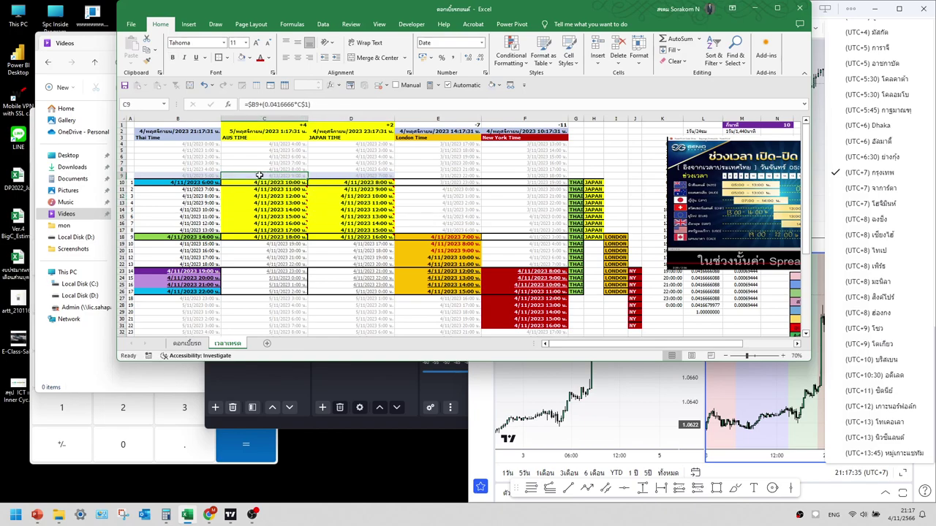
pyautogui.moveTo(306, 118); pyautogui.dragTo(302, 118)
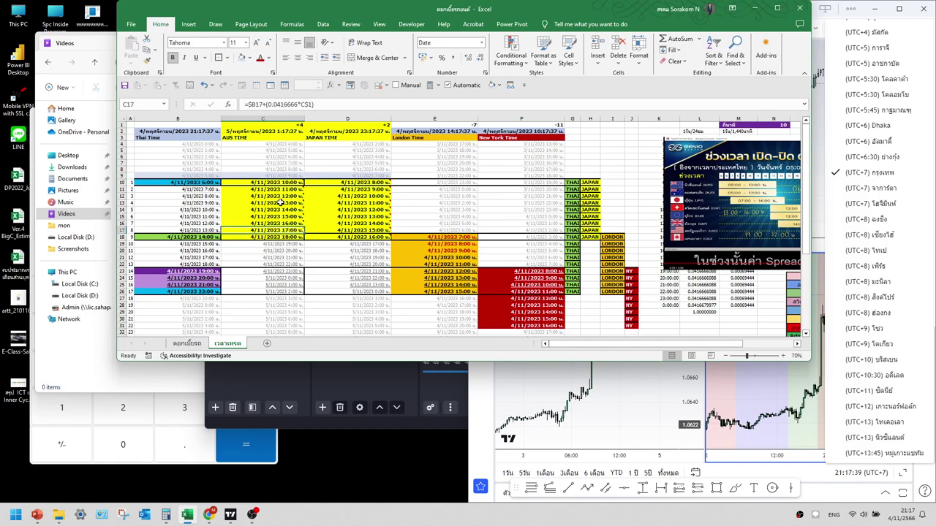
# Compare the Australian hours in C9:C18 with the session bands on the TradingView chart.
pyautogui.moveTo(278, 175); pyautogui.dragTo(282, 236)
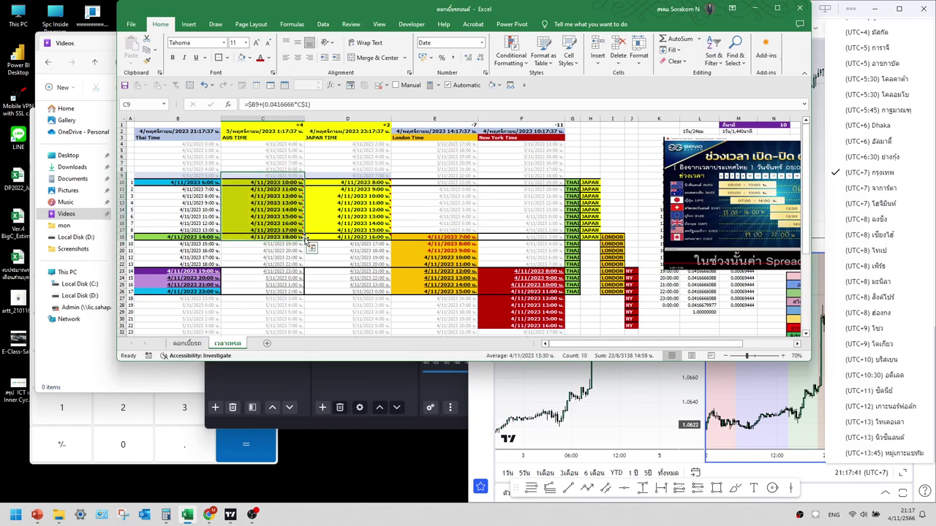
pyautogui.click(729, 393)
pyautogui.hotkey('alt', 'Tab')
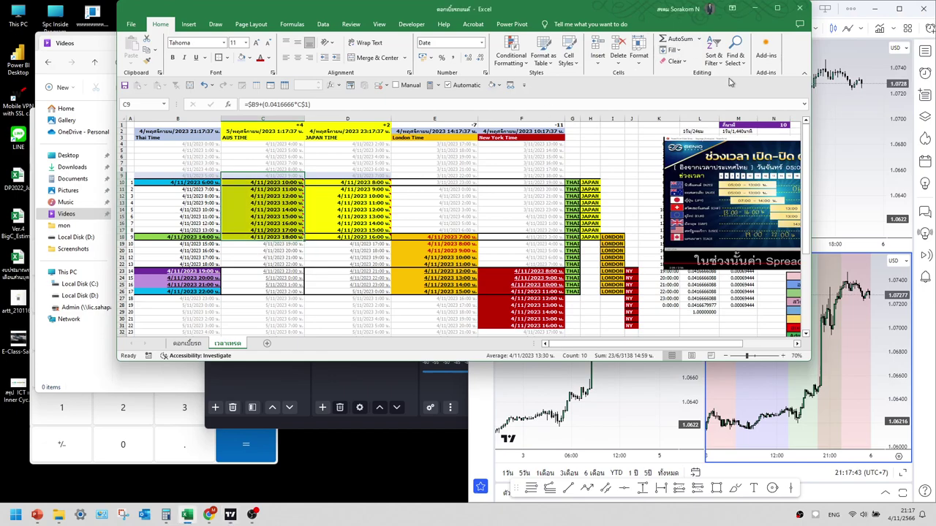
pyautogui.click(267, 201)
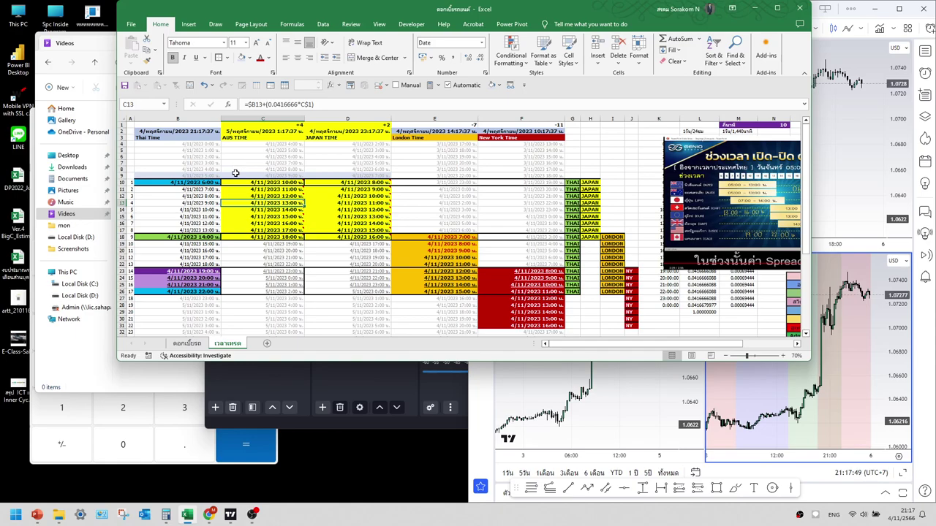
# Fill the Australian session hours C9:C17 with a light orange theme colour.
pyautogui.moveTo(282, 180)
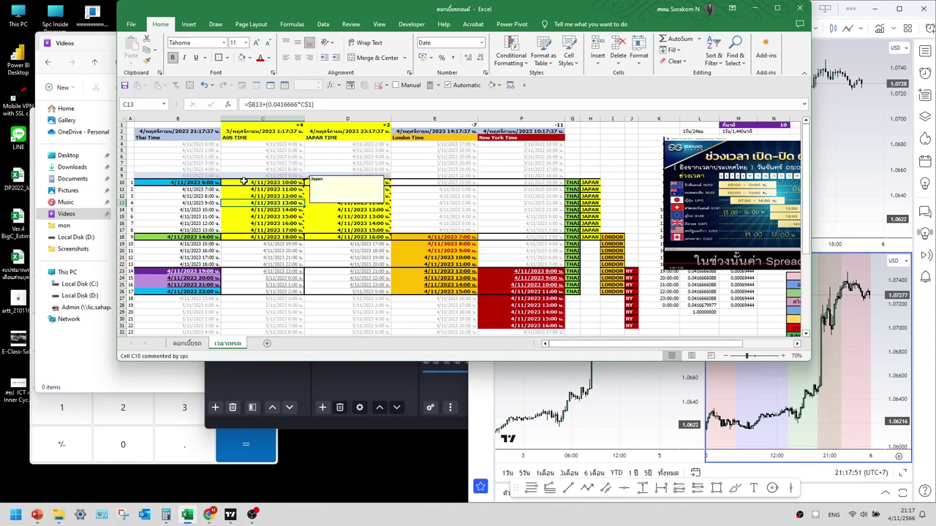
pyautogui.moveTo(243, 230); pyautogui.dragTo(266, 228)
pyautogui.click(270, 165)
pyautogui.click(250, 59)
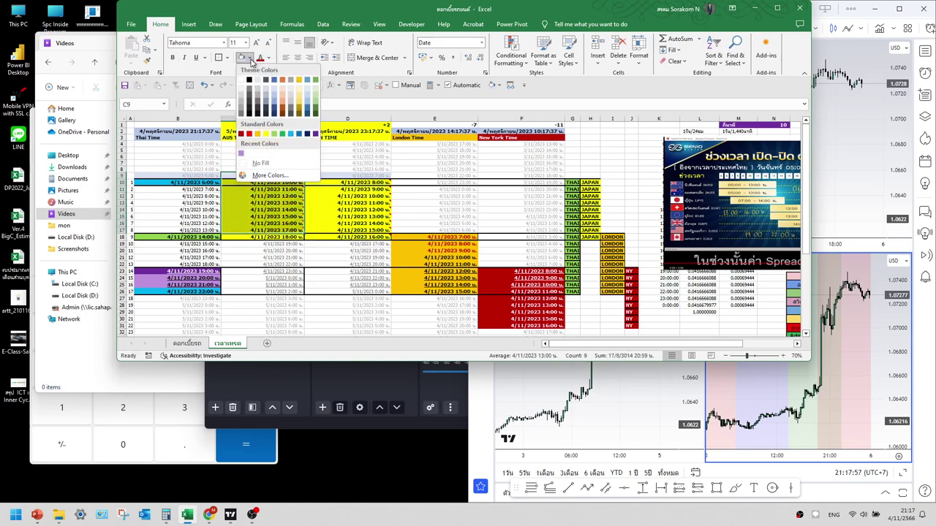
pyautogui.click(282, 92)
pyautogui.click(263, 224)
pyautogui.click(267, 237)
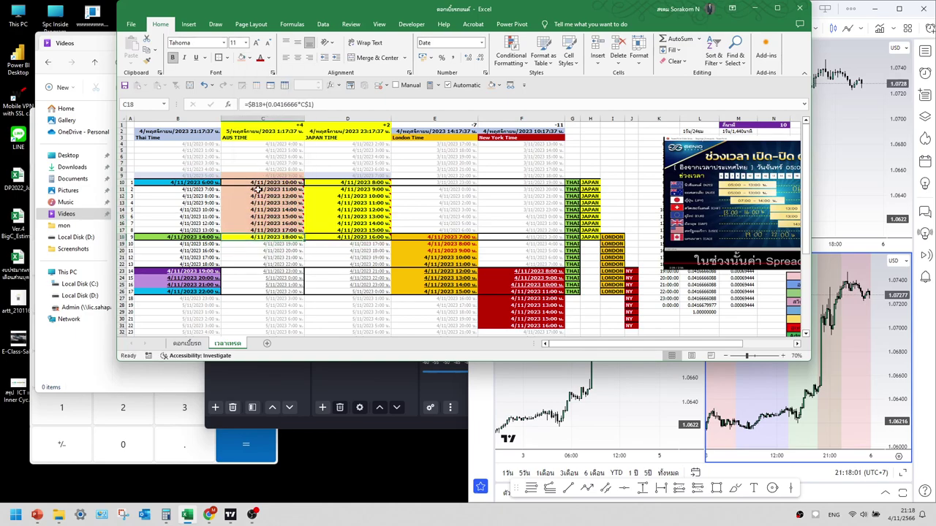
# Apply the plain grey format of C19 to C18 with Format Painter.
pyautogui.click(270, 245)
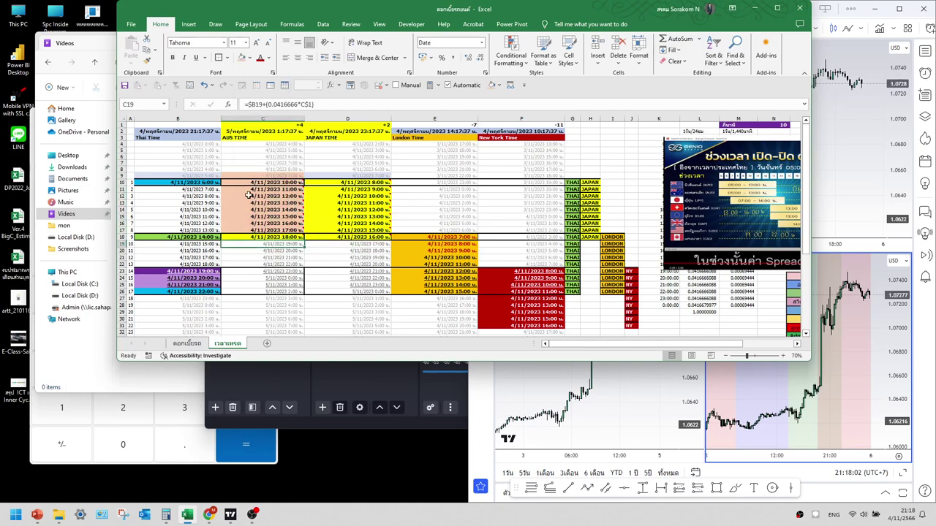
pyautogui.click(152, 62)
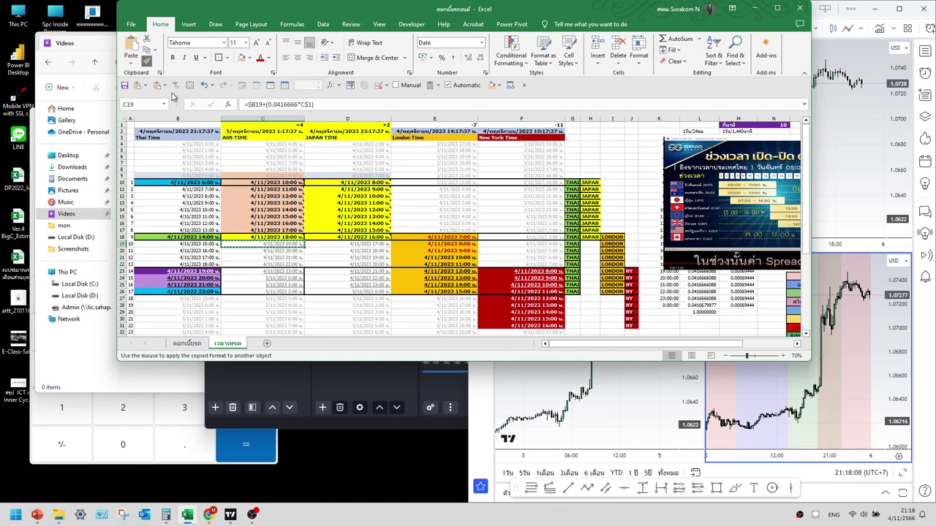
pyautogui.click(257, 238)
pyautogui.click(274, 271)
pyautogui.click(346, 252)
pyautogui.click(347, 264)
pyautogui.click(273, 257)
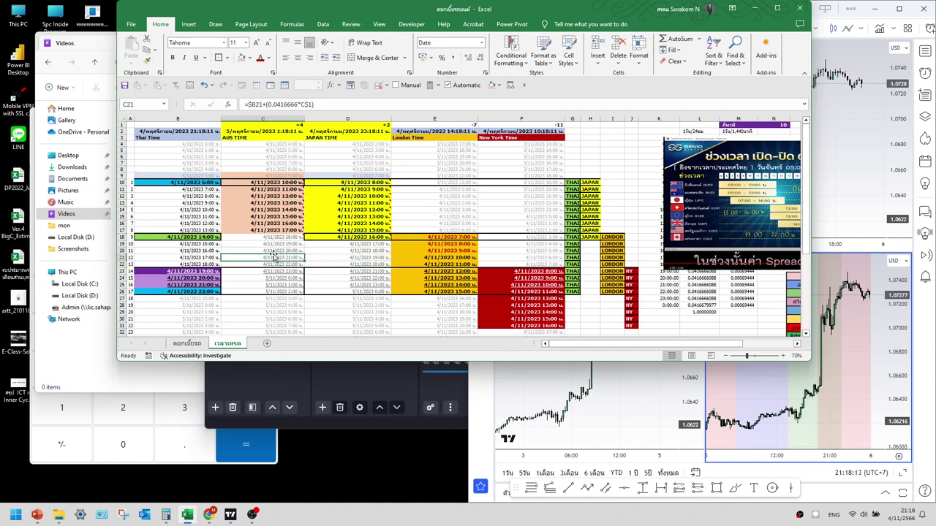
# Apply a border across the 14:00 Thai-time row, B18:F18.
pyautogui.moveTo(212, 239); pyautogui.dragTo(544, 237)
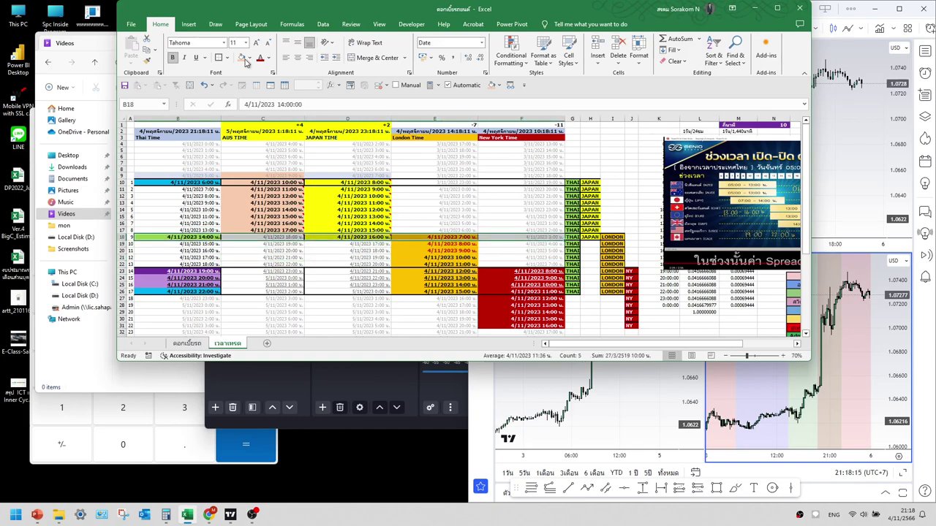
pyautogui.click(218, 58)
pyautogui.click(278, 243)
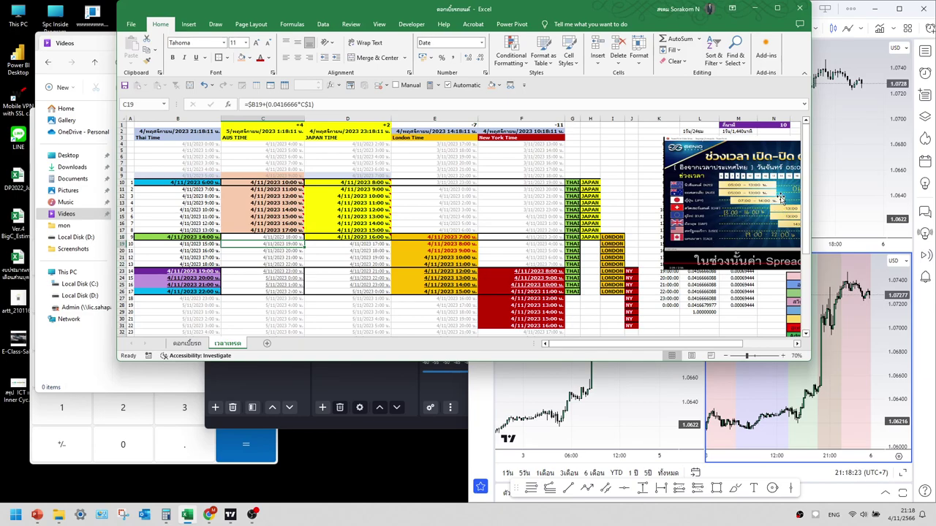
pyautogui.click(228, 256)
pyautogui.click(324, 250)
pyautogui.click(292, 228)
pyautogui.click(248, 238)
pyautogui.click(248, 190)
# Apply the light blue format of B9 to C9 with Format Painter.
pyautogui.click(270, 176)
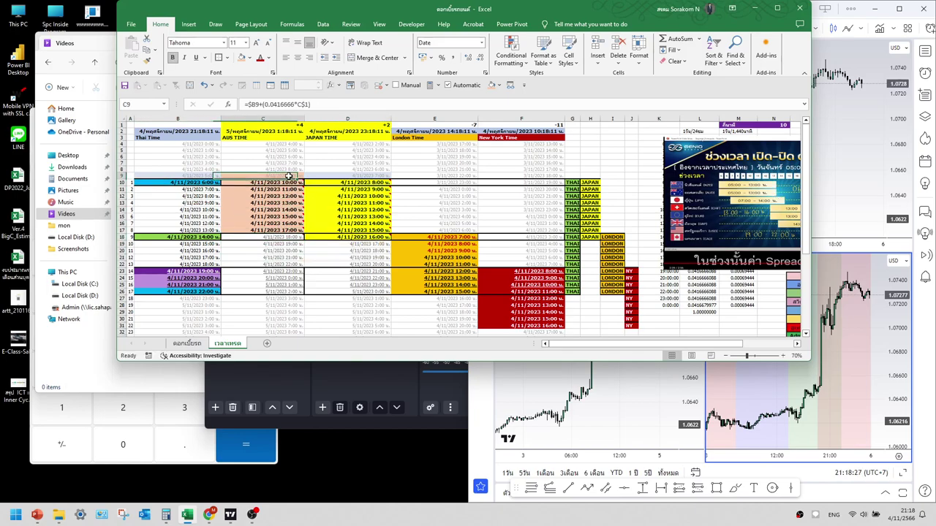
pyautogui.click(198, 175)
pyautogui.click(148, 64)
pyautogui.click(296, 174)
pyautogui.click(289, 133)
pyautogui.click(299, 172)
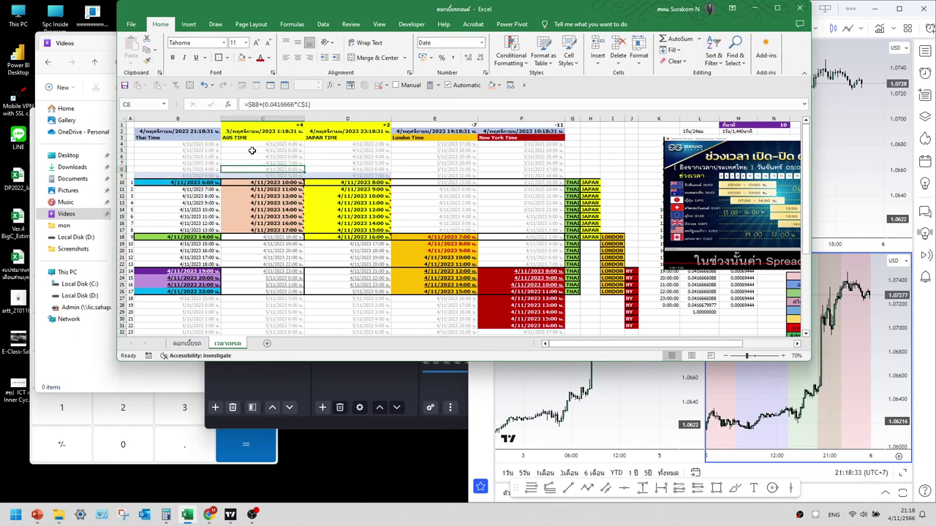
# Fill the AUS TIME header cells C1:C3 with the same light orange as the Australian session hours.
pyautogui.moveTo(280, 137); pyautogui.dragTo(272, 125)
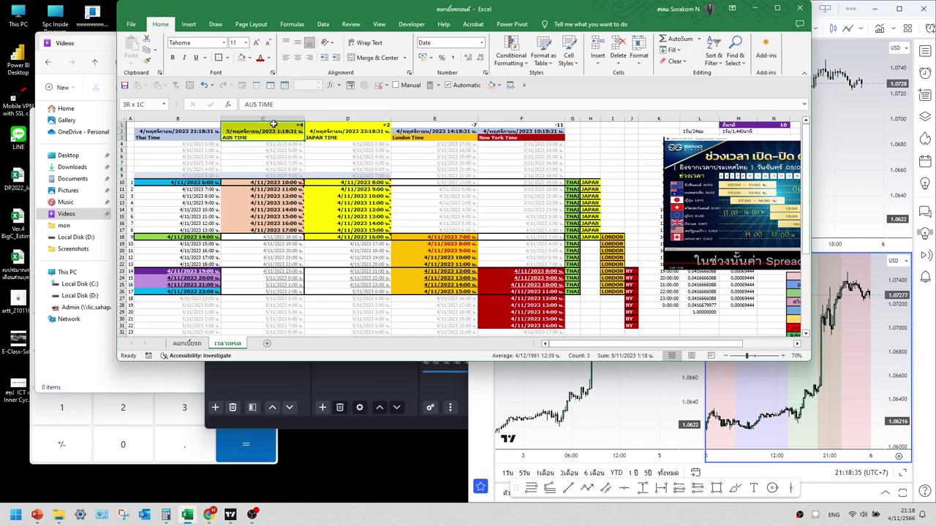
pyautogui.click(242, 59)
pyautogui.click(273, 150)
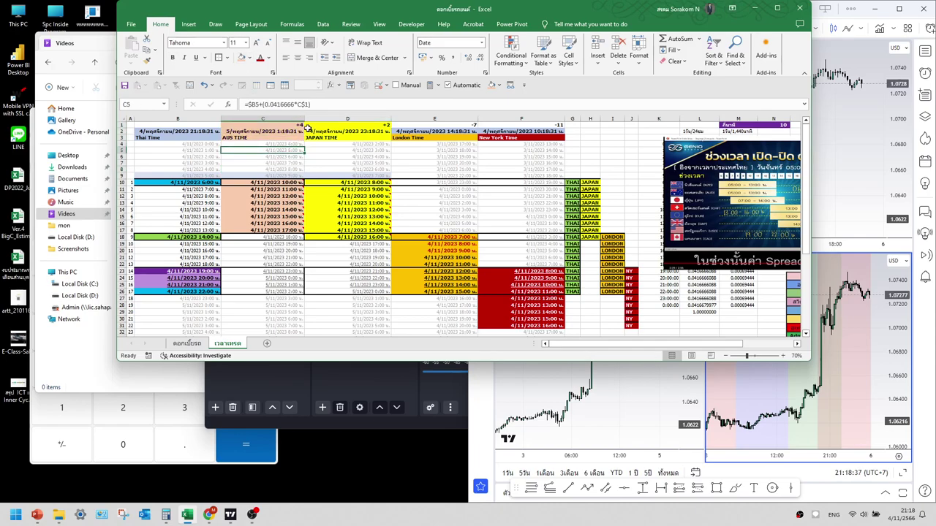
# Remove the seconds from the custom date-time format of the current-time cells B2:F2.
pyautogui.moveTo(201, 130); pyautogui.dragTo(521, 131)
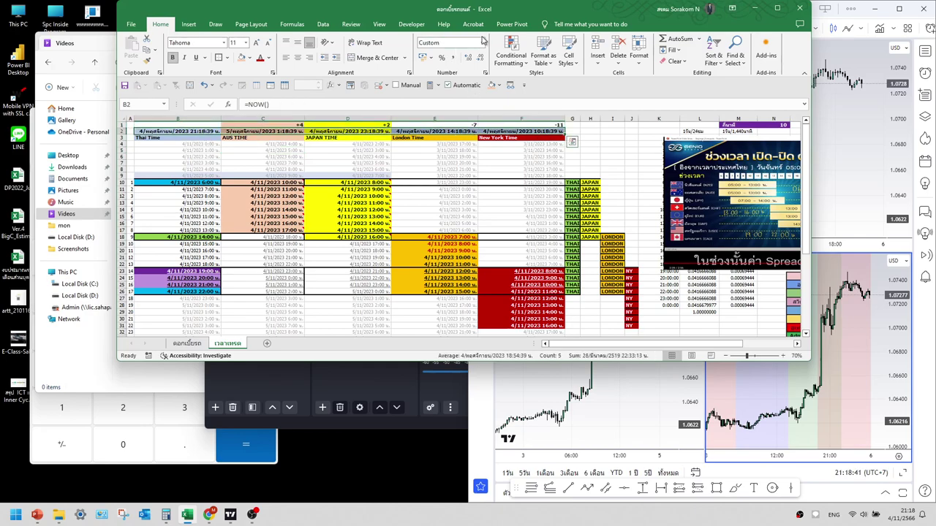
pyautogui.click(482, 43)
pyautogui.click(449, 292)
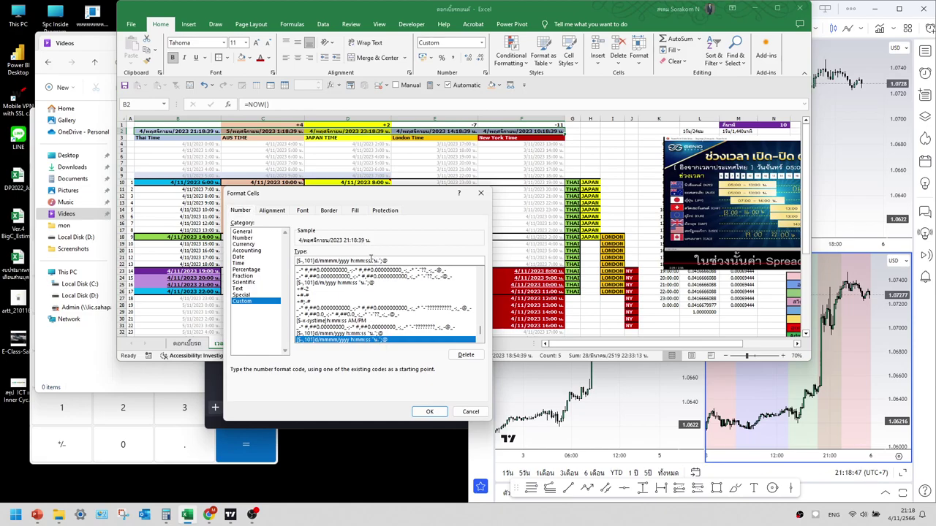
pyautogui.click(375, 262)
pyautogui.press('BackSpace')
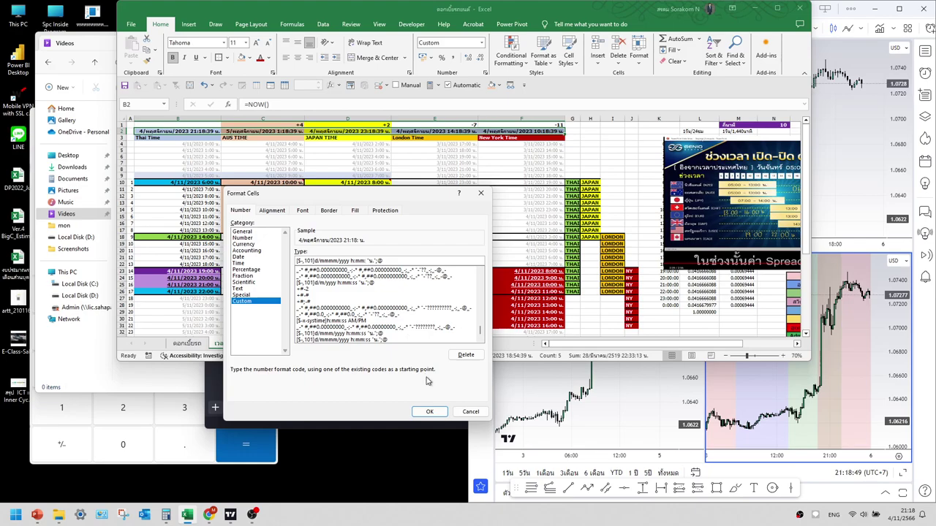
pyautogui.click(431, 414)
# AutoFit the widths of columns B to F.
pyautogui.moveTo(177, 118); pyautogui.dragTo(484, 112)
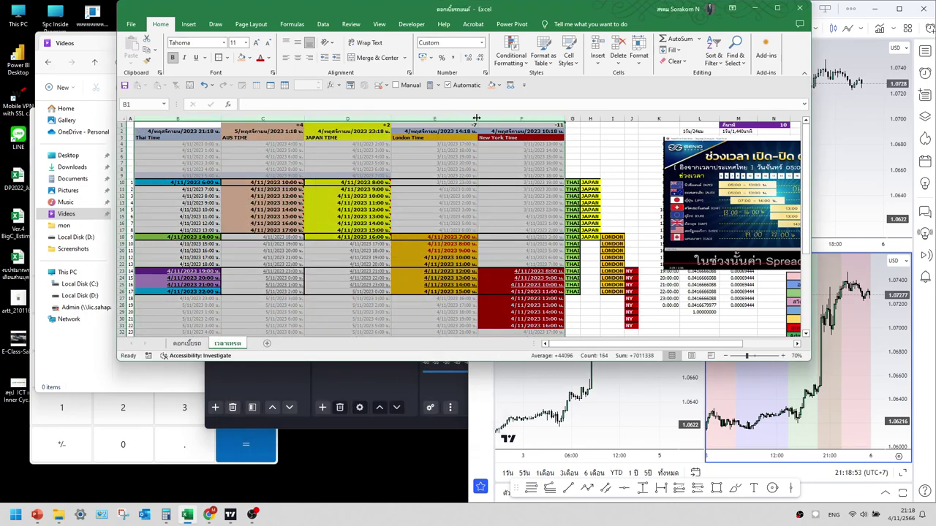
pyautogui.doubleClick(477, 118)
pyautogui.click(482, 42)
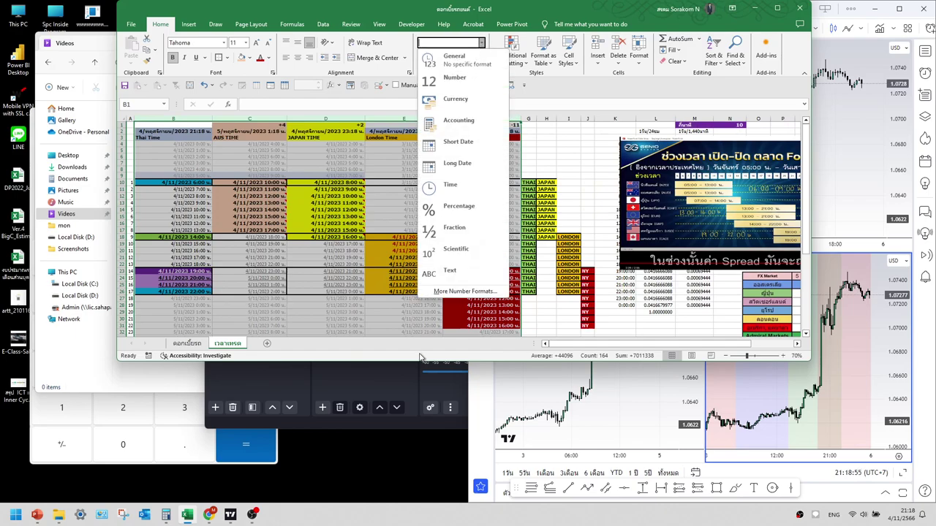
pyautogui.click(451, 290)
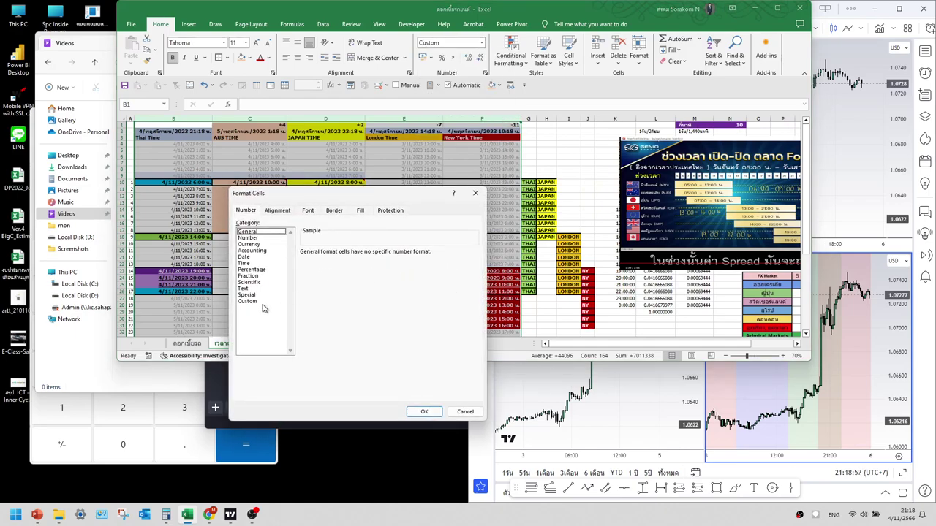
pyautogui.click(247, 302)
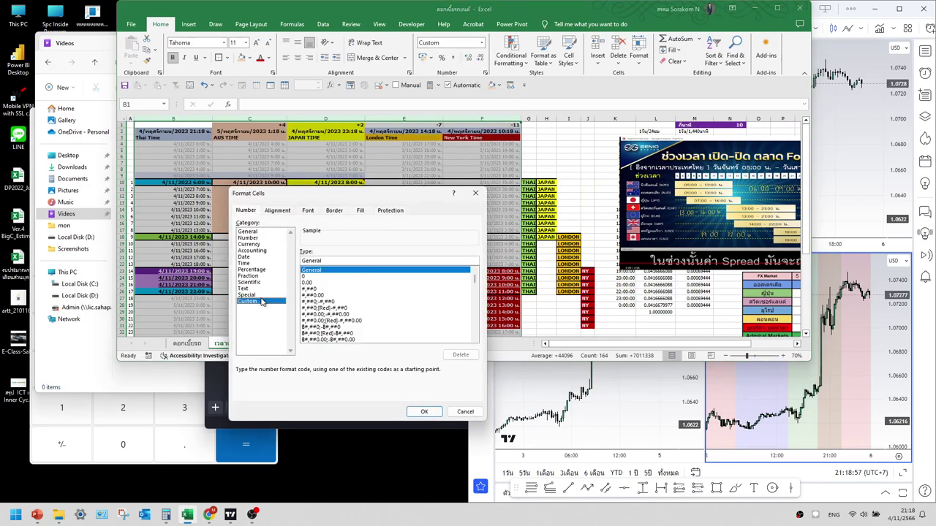
pyautogui.press('Escape')
# Examine the hours in the AUS TIME column against the Thai times.
pyautogui.click(254, 132)
pyautogui.click(250, 169)
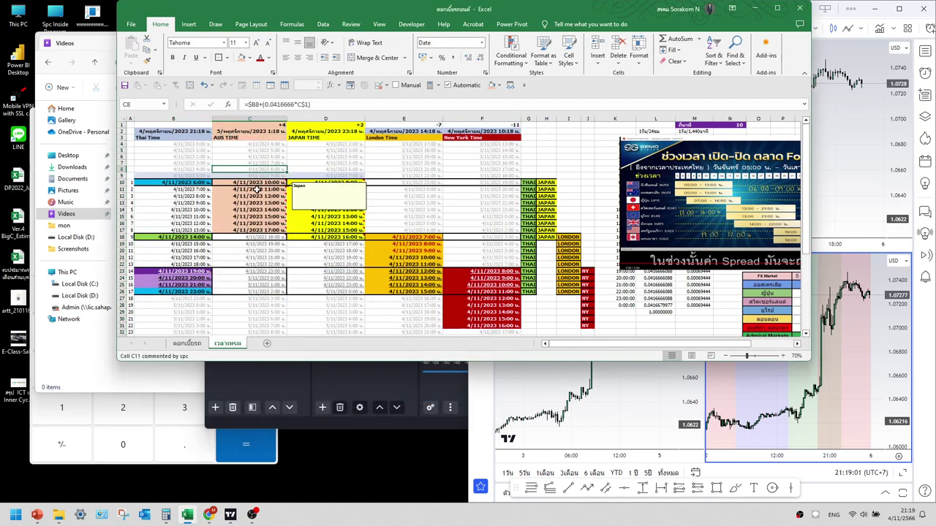
pyautogui.click(257, 189)
pyautogui.click(256, 204)
pyautogui.click(256, 182)
pyautogui.click(256, 223)
pyautogui.click(260, 162)
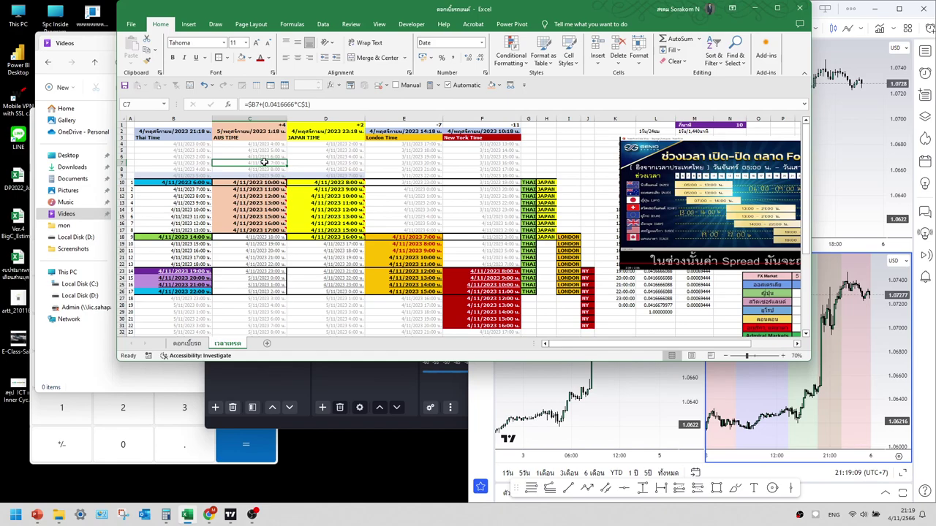
# Change the AUS TIME column header in C3 to AUD TIME.
pyautogui.click(221, 137)
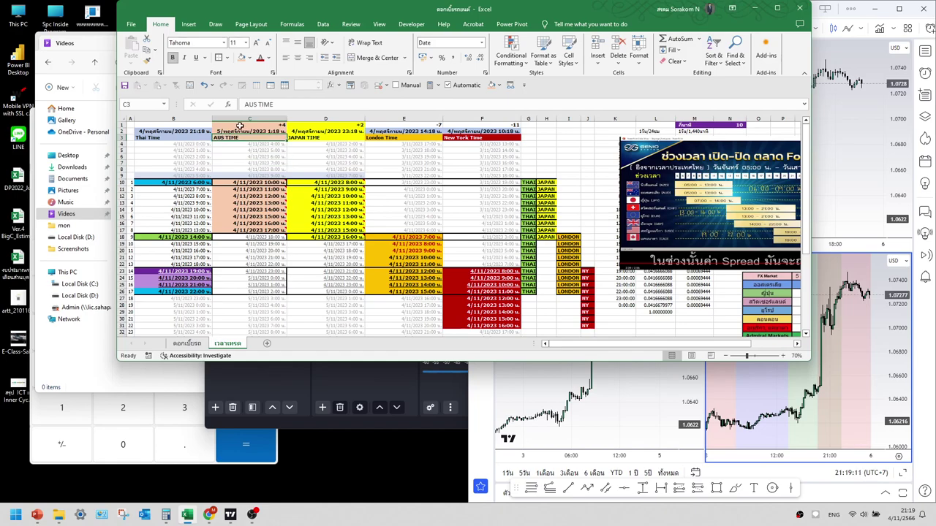
pyautogui.click(257, 104)
pyautogui.press('BackSpace')
pyautogui.write('D')
pyautogui.click(246, 162)
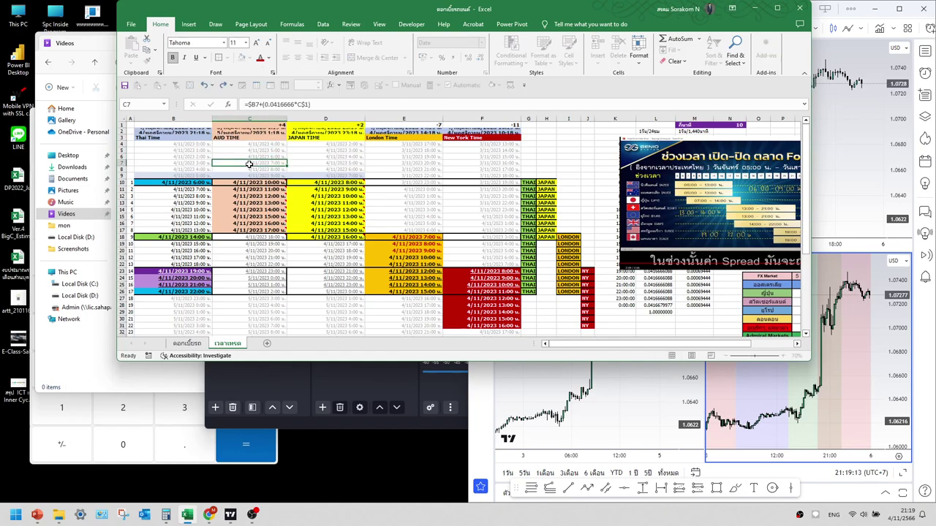
# Read the comments attached to cells C15 and C12 in the AUD TIME column.
pyautogui.click(257, 217)
pyautogui.moveTo(260, 223)
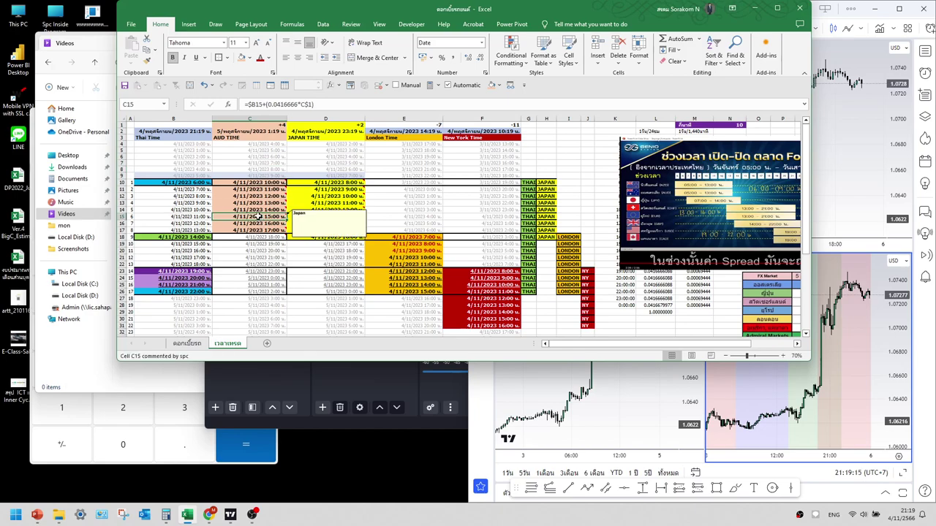
pyautogui.moveTo(257, 195)
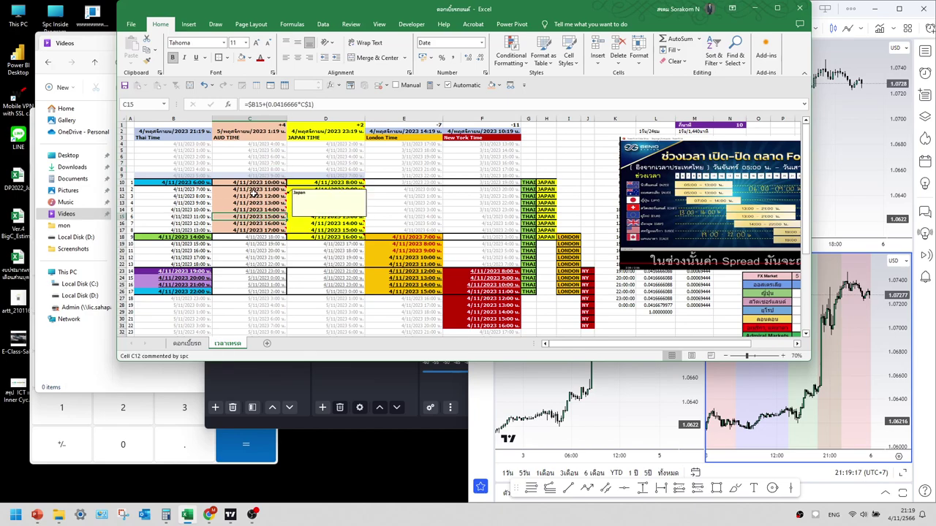
# Extend the column header in C3 to read NZD/AUD TIME.
pyautogui.doubleClick(226, 137)
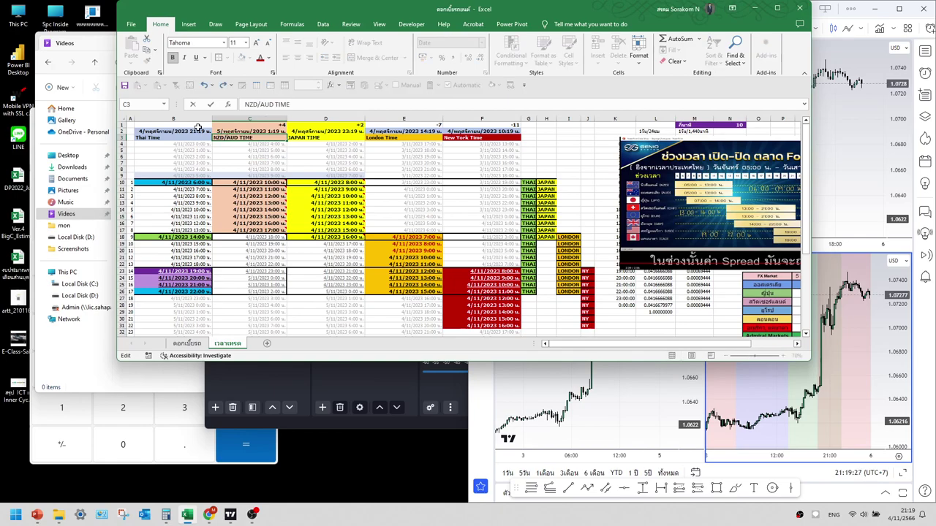
pyautogui.press('Return')
pyautogui.press('Down')
pyautogui.press('Down')
pyautogui.press('Down')
pyautogui.press('Down')
pyautogui.press('Down')
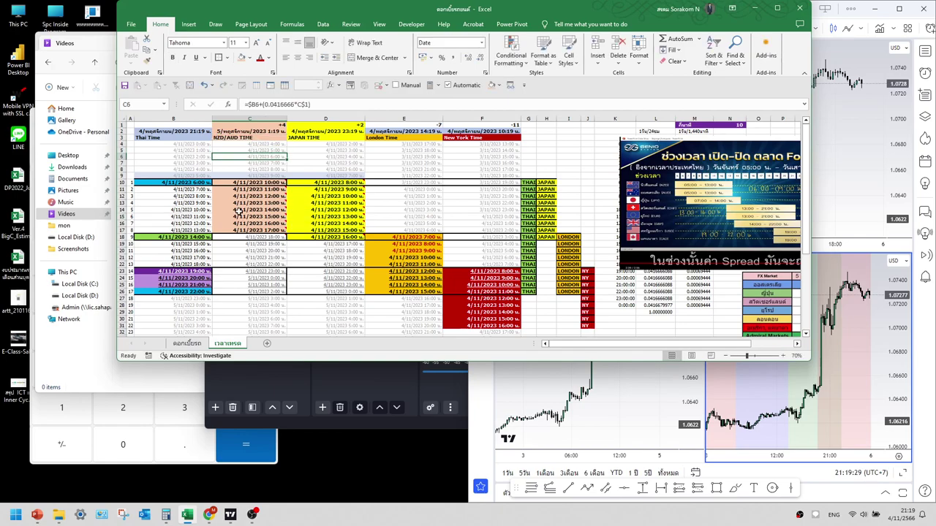
# Switch to TradingView and add the OANDA forex symbol NZDUSD to the watchlist, searching across all categories.
pyautogui.click(822, 384)
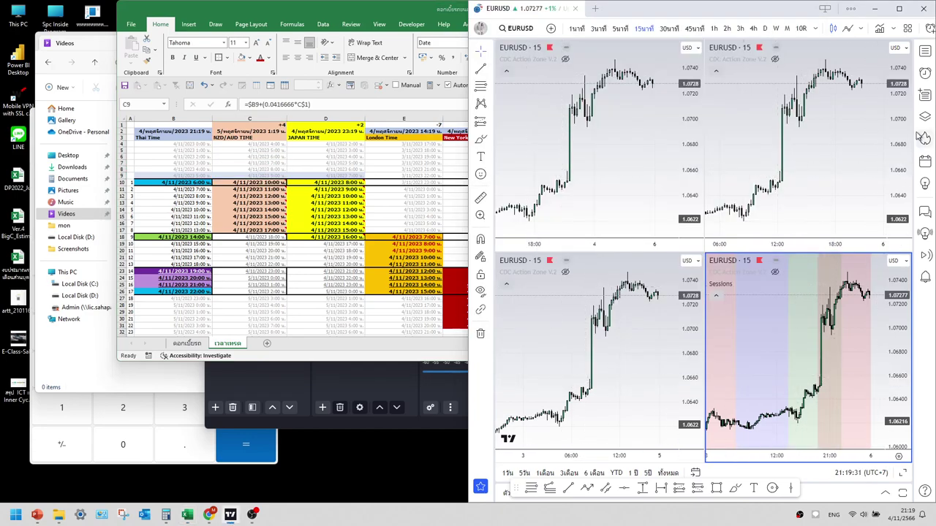
pyautogui.click(925, 50)
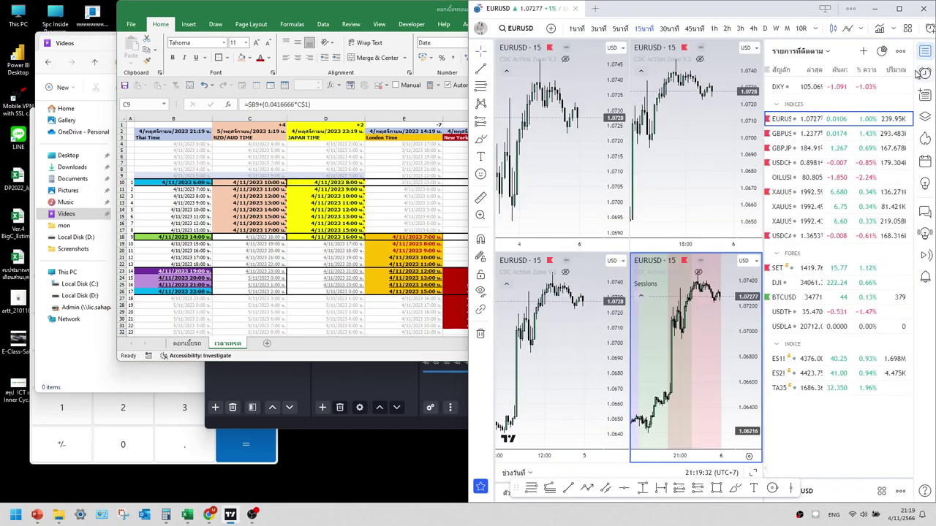
pyautogui.click(865, 53)
pyautogui.write('NZ')
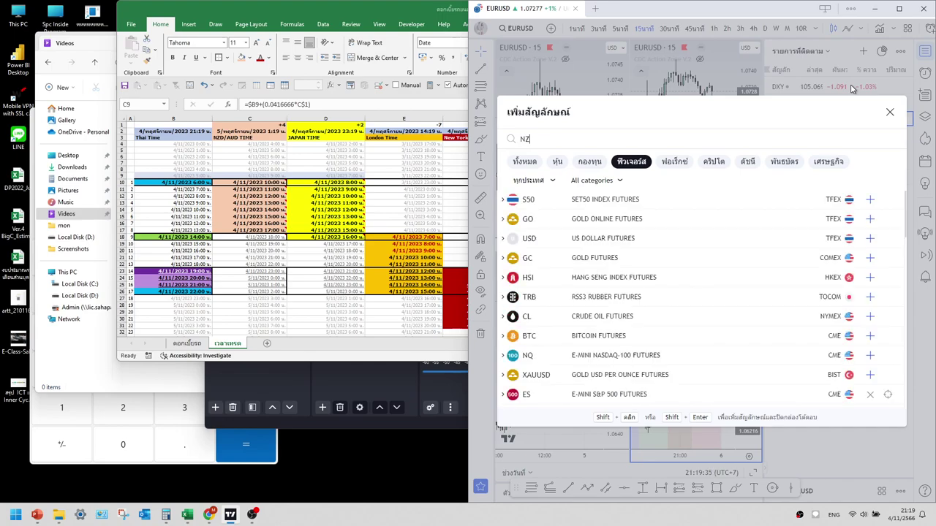
pyautogui.write('D')
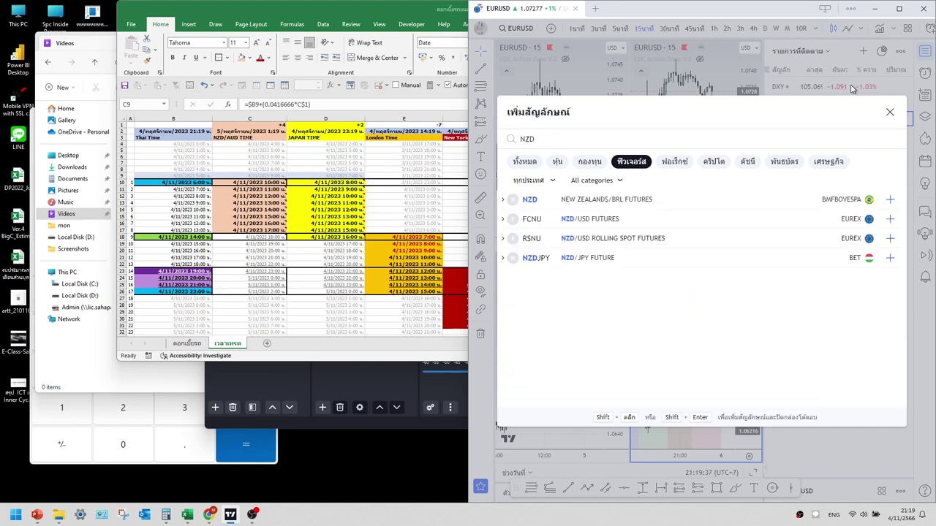
pyautogui.write('USD')
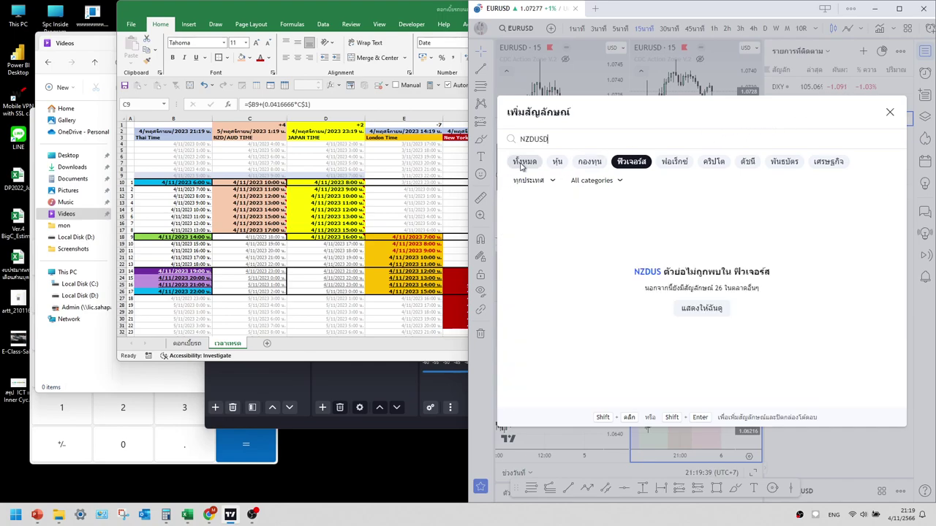
pyautogui.click(524, 161)
pyautogui.write('D')
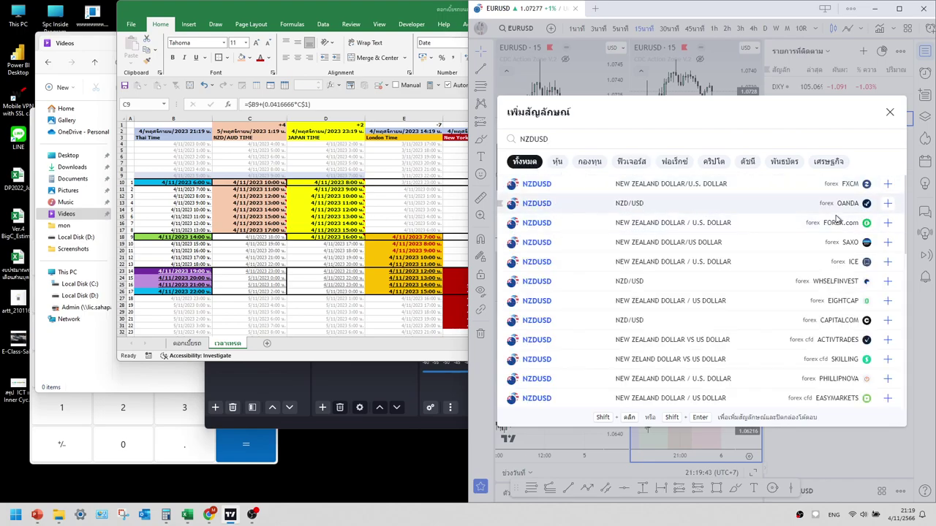
pyautogui.click(889, 203)
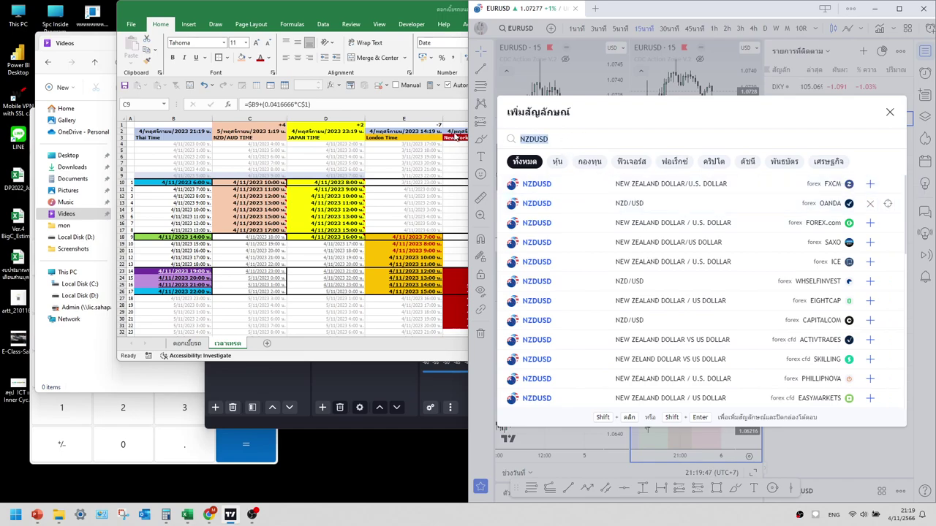
# Add the OANDA forex symbol AUDUSD to the watchlist and close the symbol search.
pyautogui.write('AUDUSD')
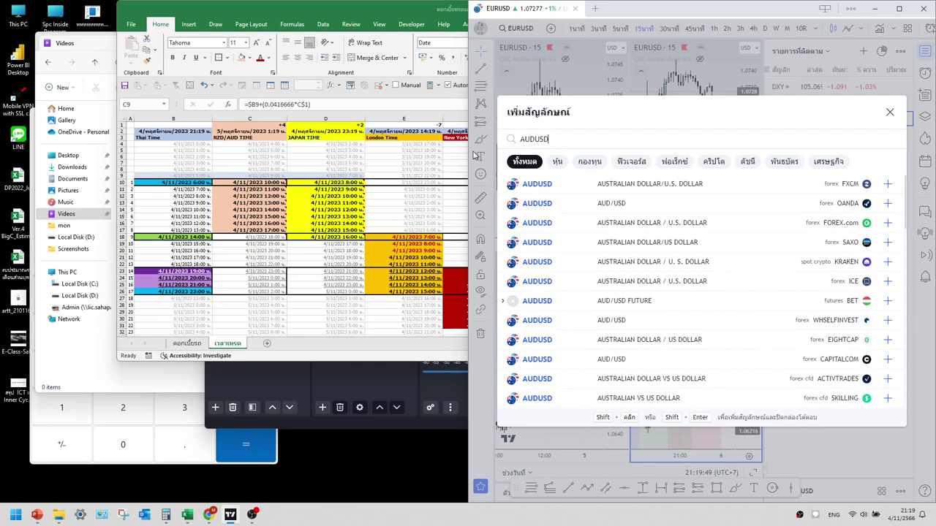
pyautogui.click(888, 203)
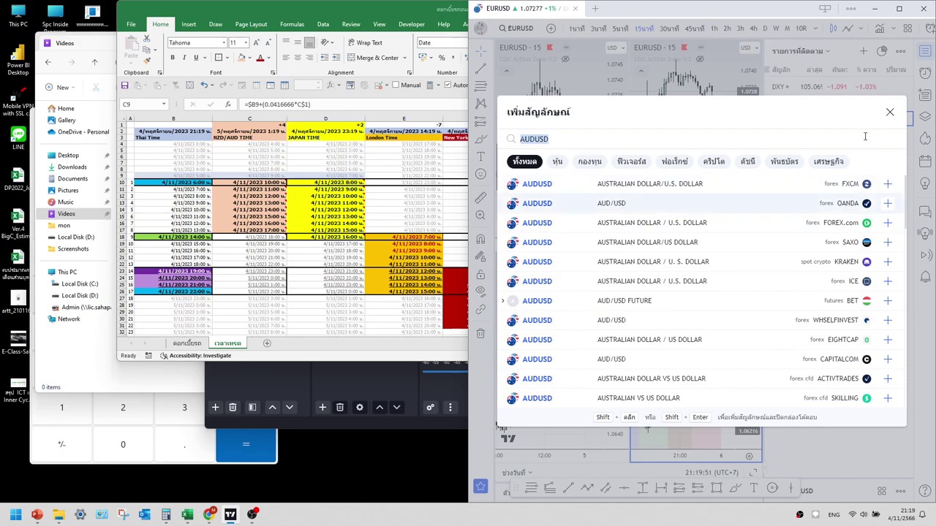
pyautogui.click(891, 111)
# Move NZDUSD and AUDUSD to the end of the watchlist's INDICES section and load NZDUSD in the charts.
pyautogui.moveTo(786, 402); pyautogui.dragTo(794, 246)
pyautogui.moveTo(792, 424); pyautogui.dragTo(804, 254)
pyautogui.click(786, 250)
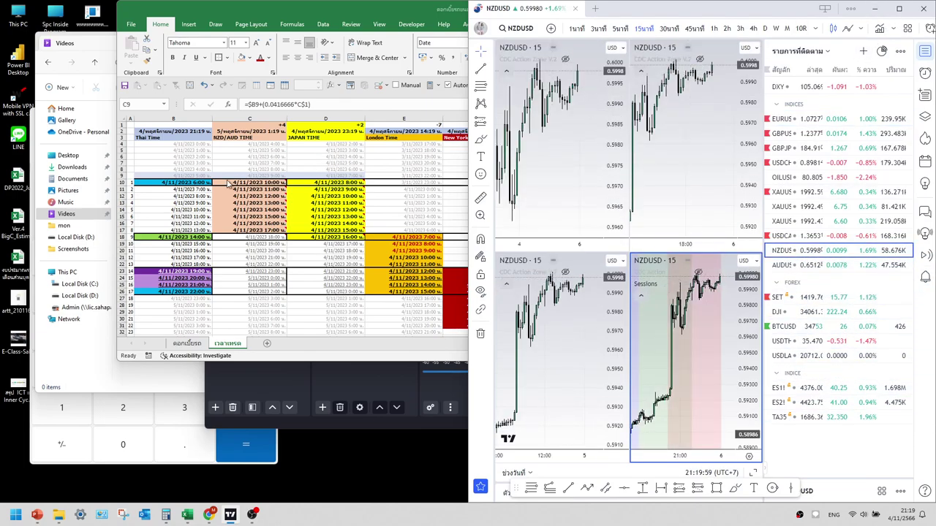
# Examine the session bands on the NZDUSD chart in the maximized TradingView window, starting from the 6:00 Thai time in Excel.
pyautogui.click(206, 176)
pyautogui.click(183, 182)
pyautogui.click(901, 13)
pyautogui.click(901, 14)
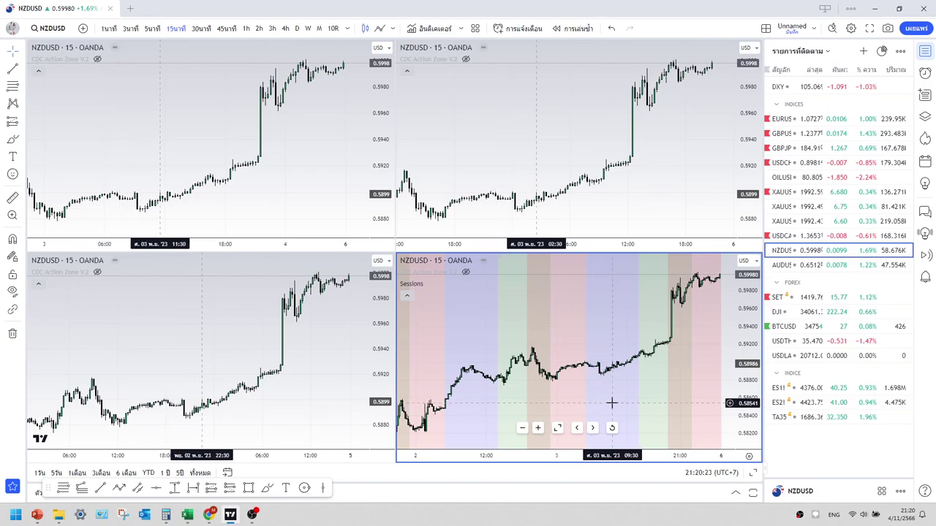
pyautogui.scroll(3, 607, 402)
pyautogui.scroll(-3, 601, 406)
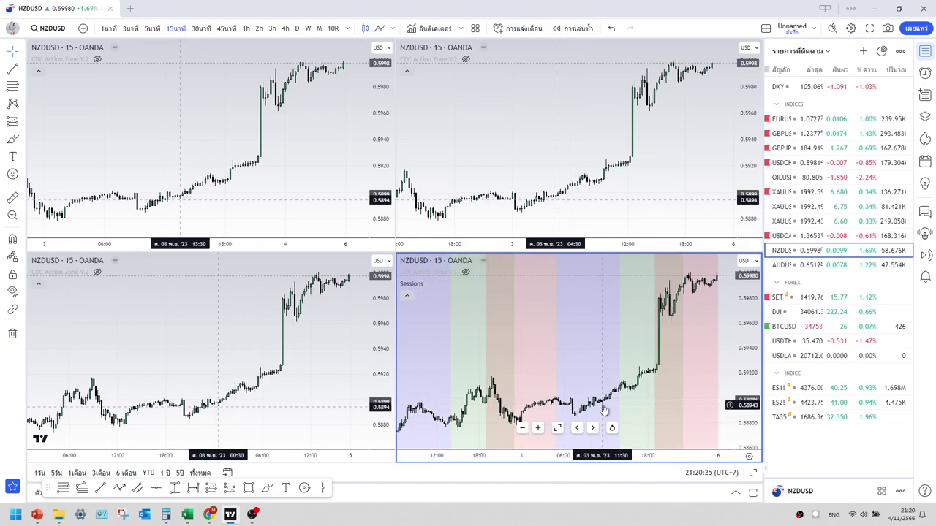
pyautogui.scroll(2, 601, 399)
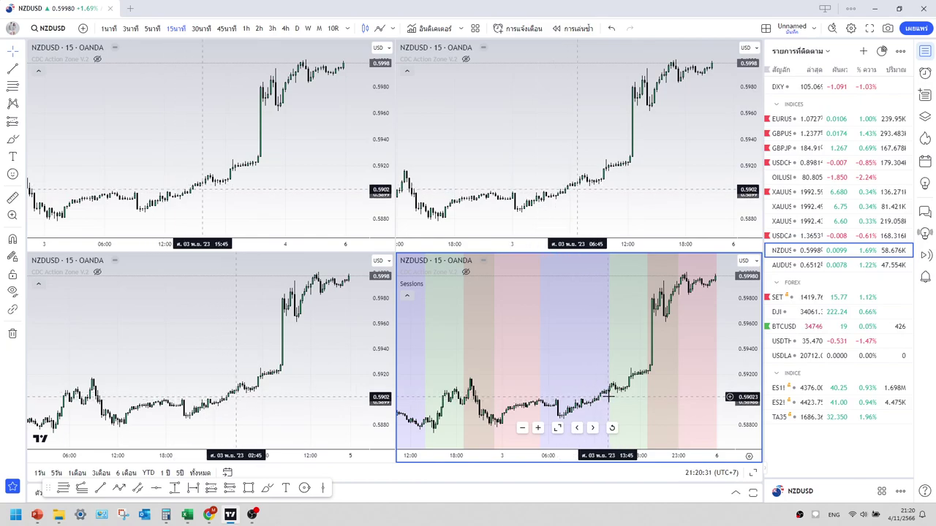
pyautogui.scroll(-2, 621, 392)
pyautogui.scroll(2, 621, 392)
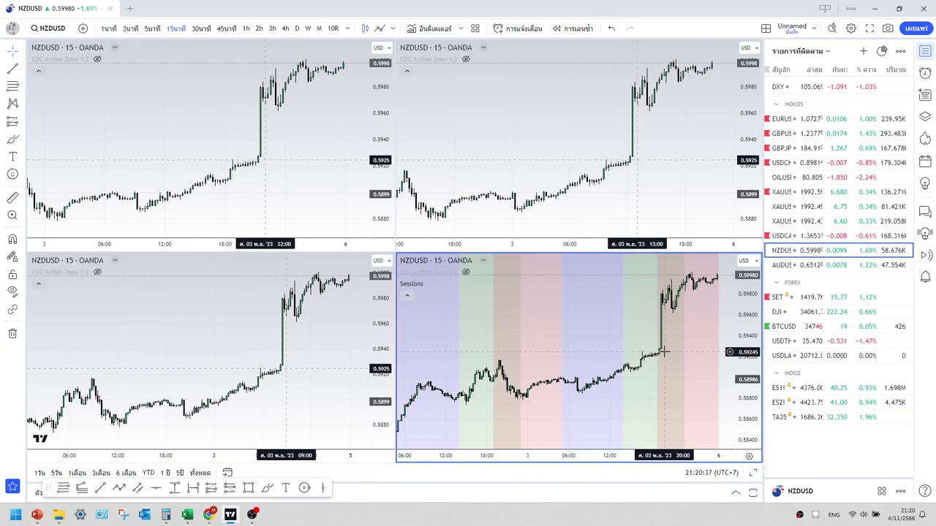
pyautogui.scroll(-2, 658, 358)
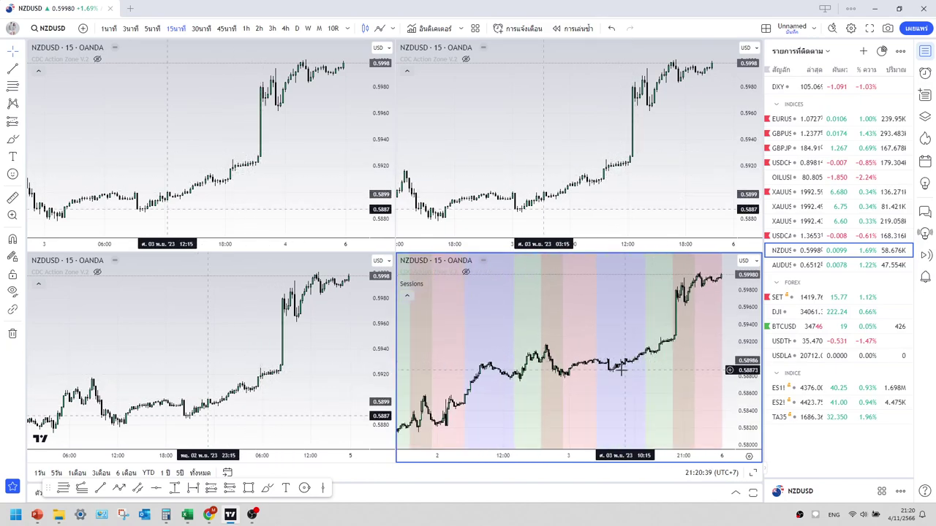
pyautogui.scroll(1, 598, 376)
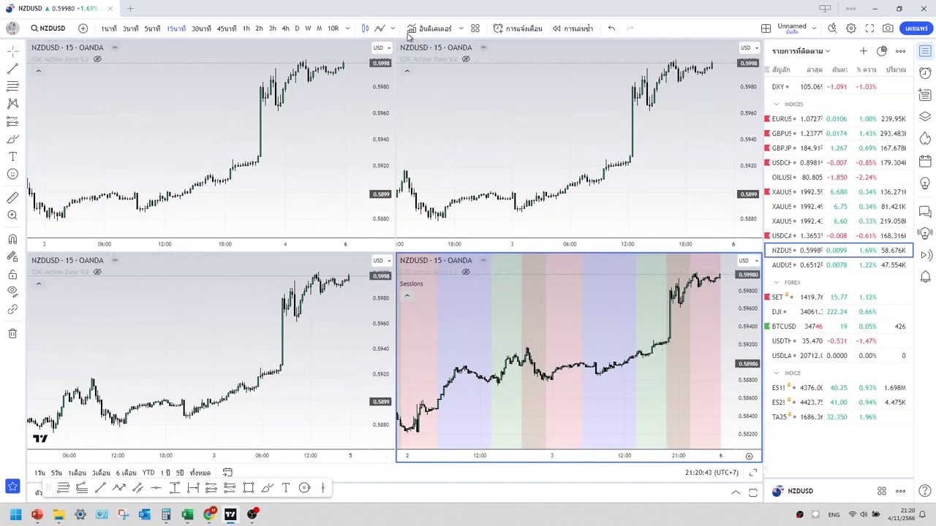
# Add the Volume indicator to the NZDUSD chart that shows the Sessions bands.
pyautogui.click(430, 29)
pyautogui.write('v')
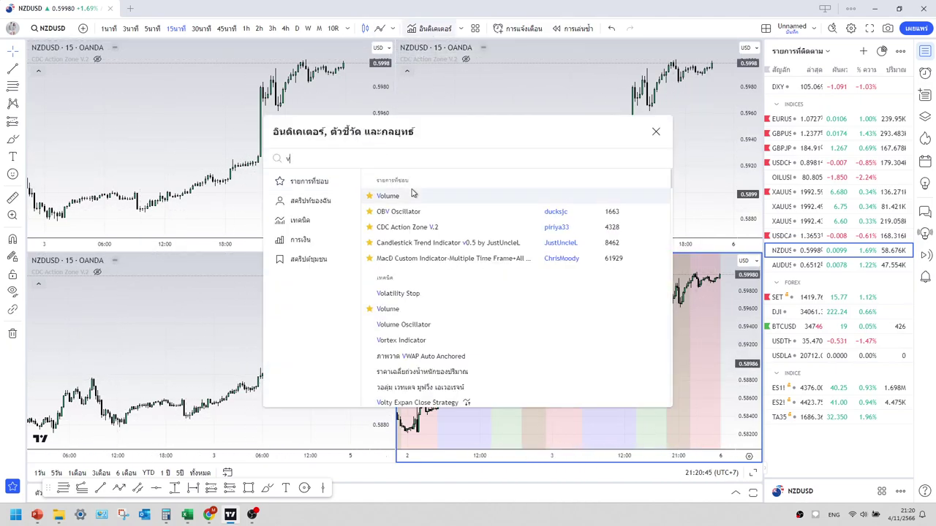
pyautogui.click(415, 196)
pyautogui.press('Escape')
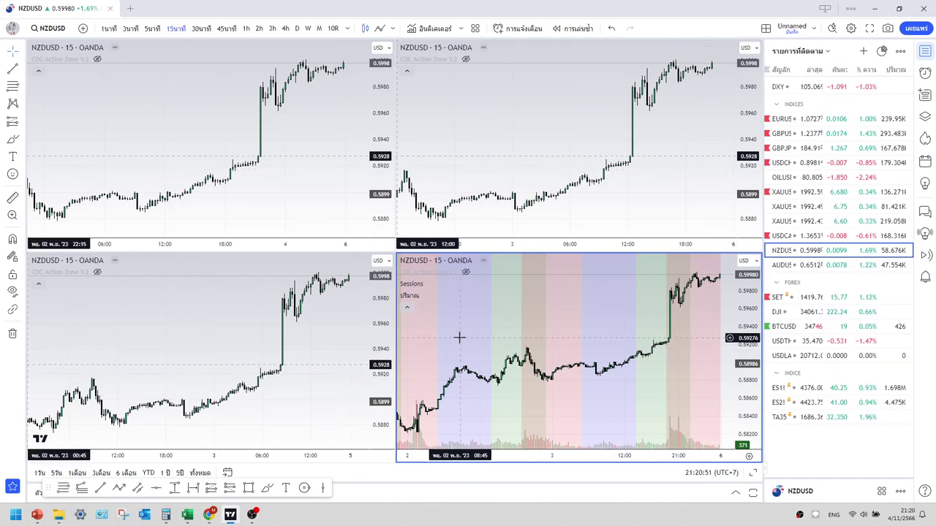
# Add the Volume indicator to the other three NZDUSD charts and reactivate the chart with the Sessions bands.
pyautogui.click(302, 355)
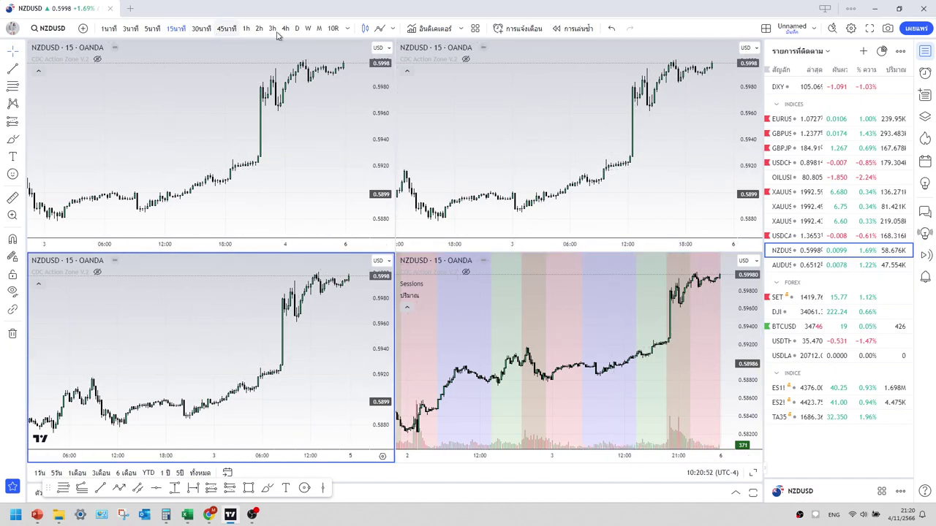
pyautogui.click(418, 29)
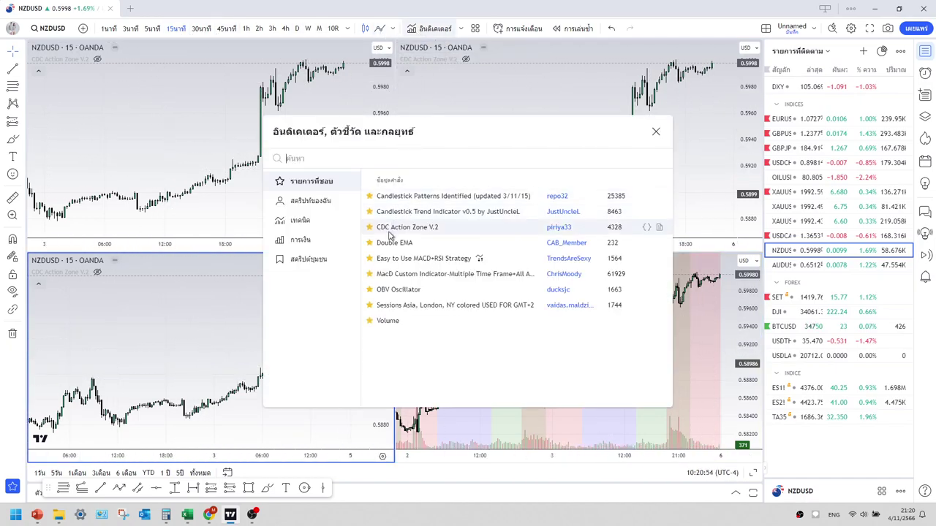
pyautogui.click(389, 322)
pyautogui.click(230, 315)
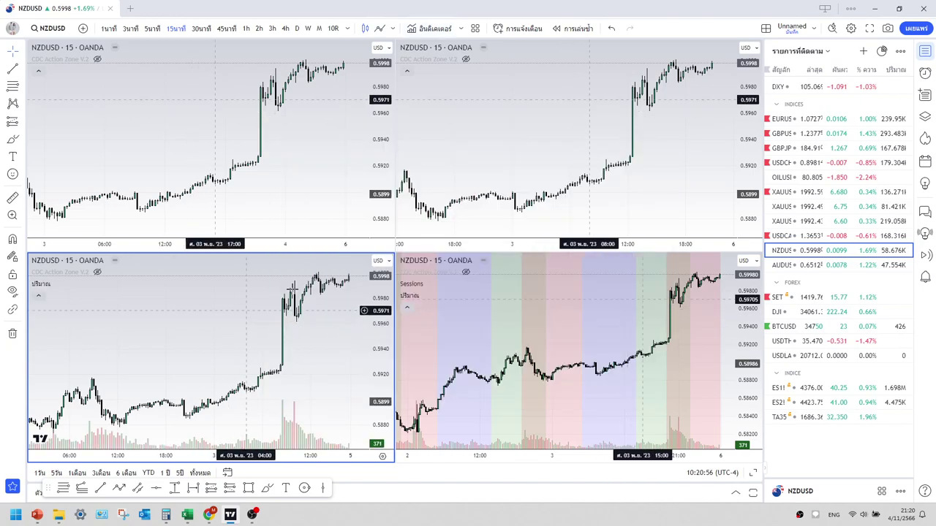
pyautogui.click(556, 133)
pyautogui.click(437, 28)
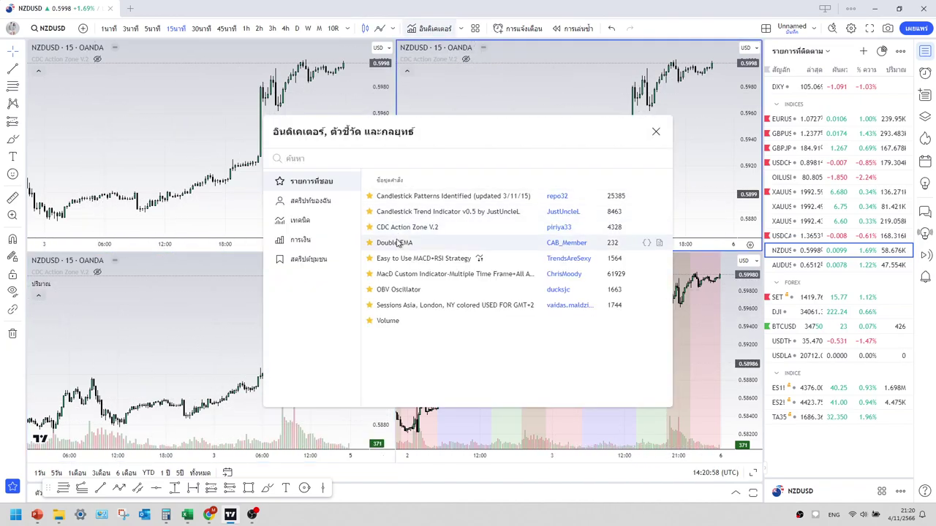
pyautogui.click(388, 321)
pyautogui.click(211, 102)
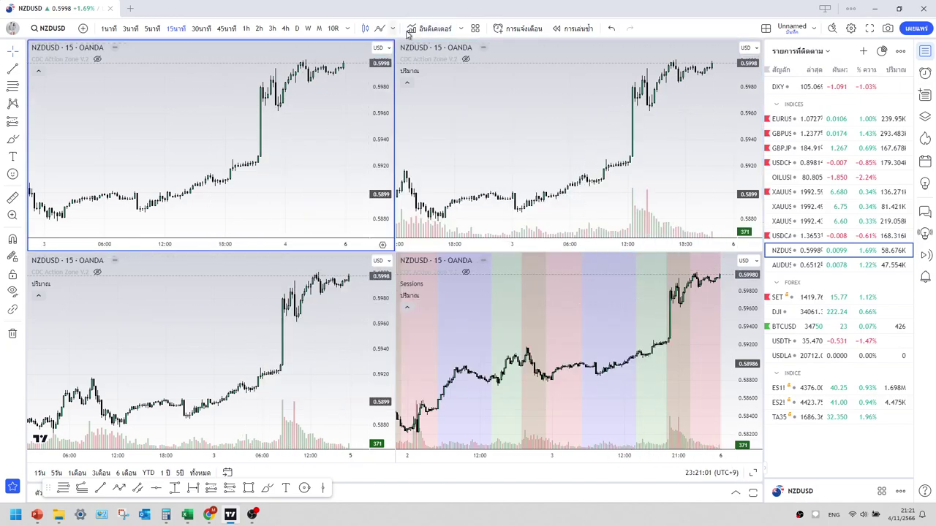
pyautogui.click(434, 29)
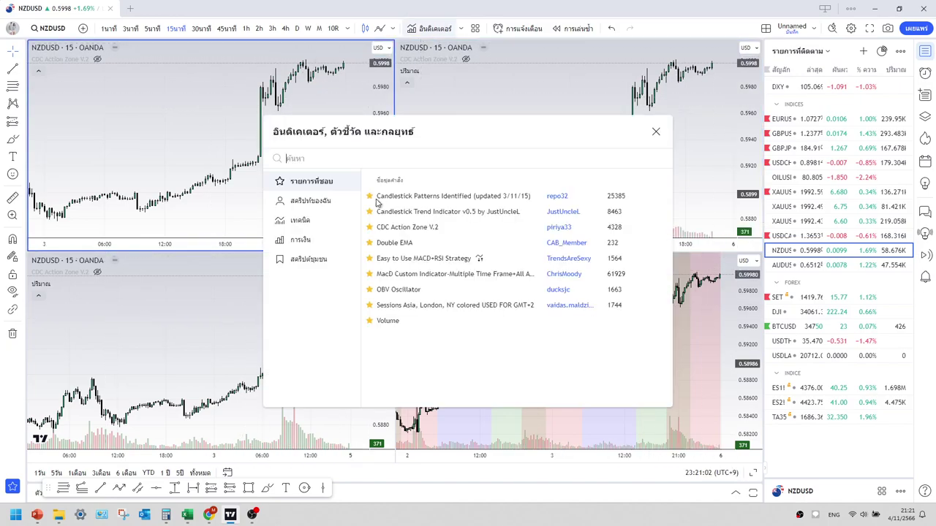
pyautogui.click(388, 321)
pyautogui.click(567, 409)
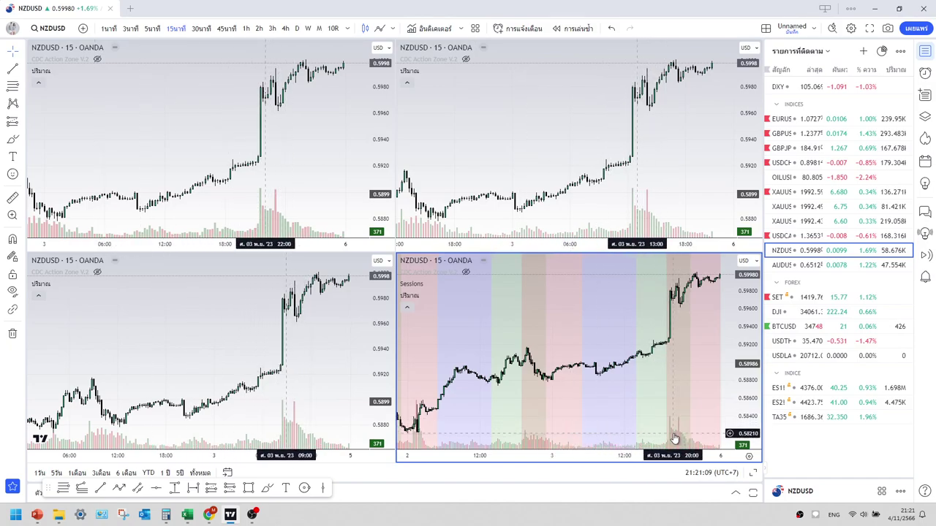
# Hide the watchlist and tile the TradingView and Excel windows side by side, with Excel on the left half.
pyautogui.click(924, 52)
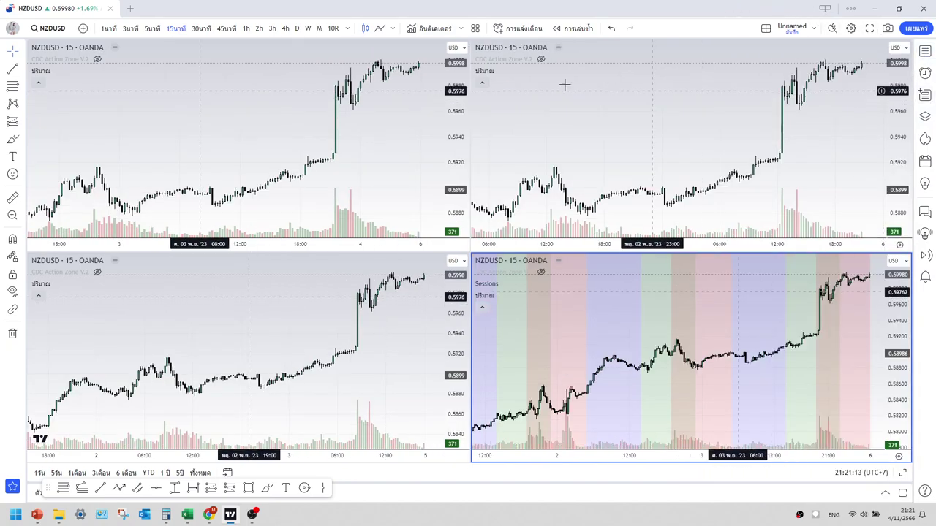
pyautogui.doubleClick(674, 10)
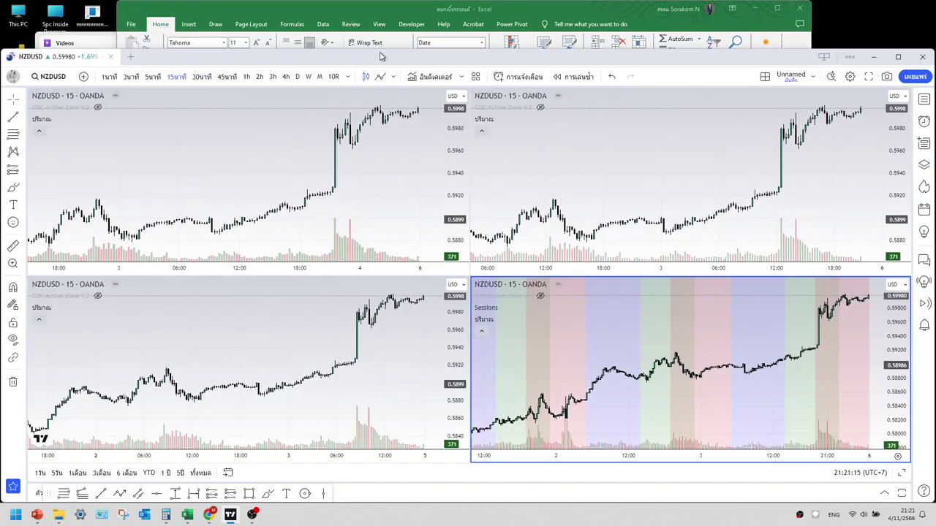
pyautogui.press('super+Right')
pyautogui.click(302, 11)
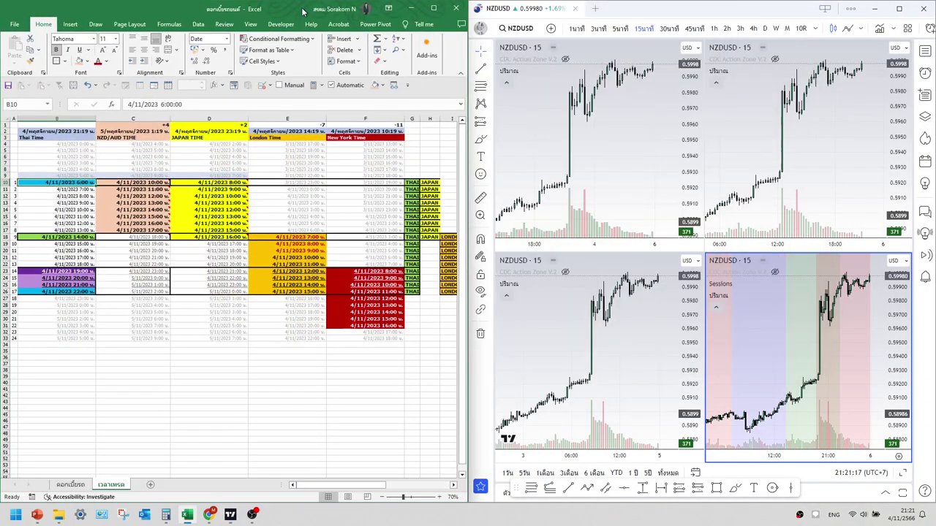
# Compare the session hours in the NZD/AUD TIME column with the session bands on the NZDUSD chart.
pyautogui.click(232, 254)
pyautogui.click(130, 217)
pyautogui.scroll(-4, 786, 351)
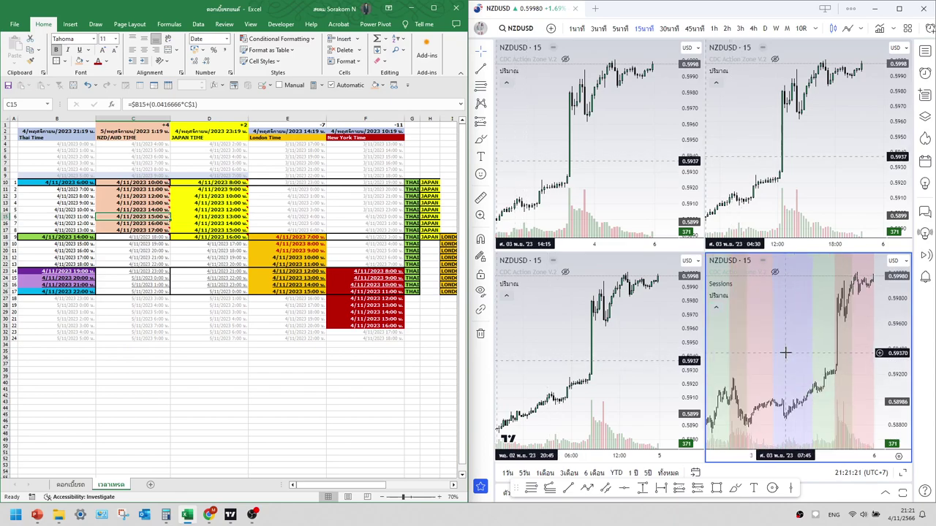